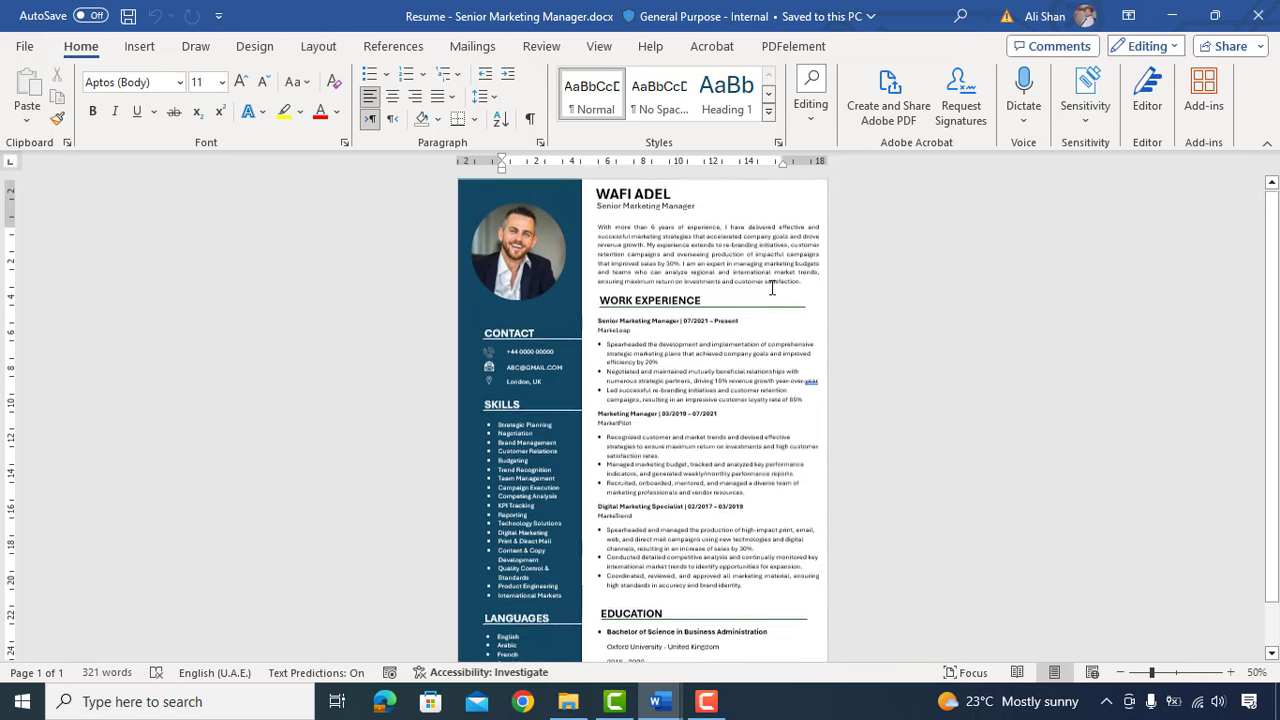
scroll(733, 200, "up", 3, "ctrl")
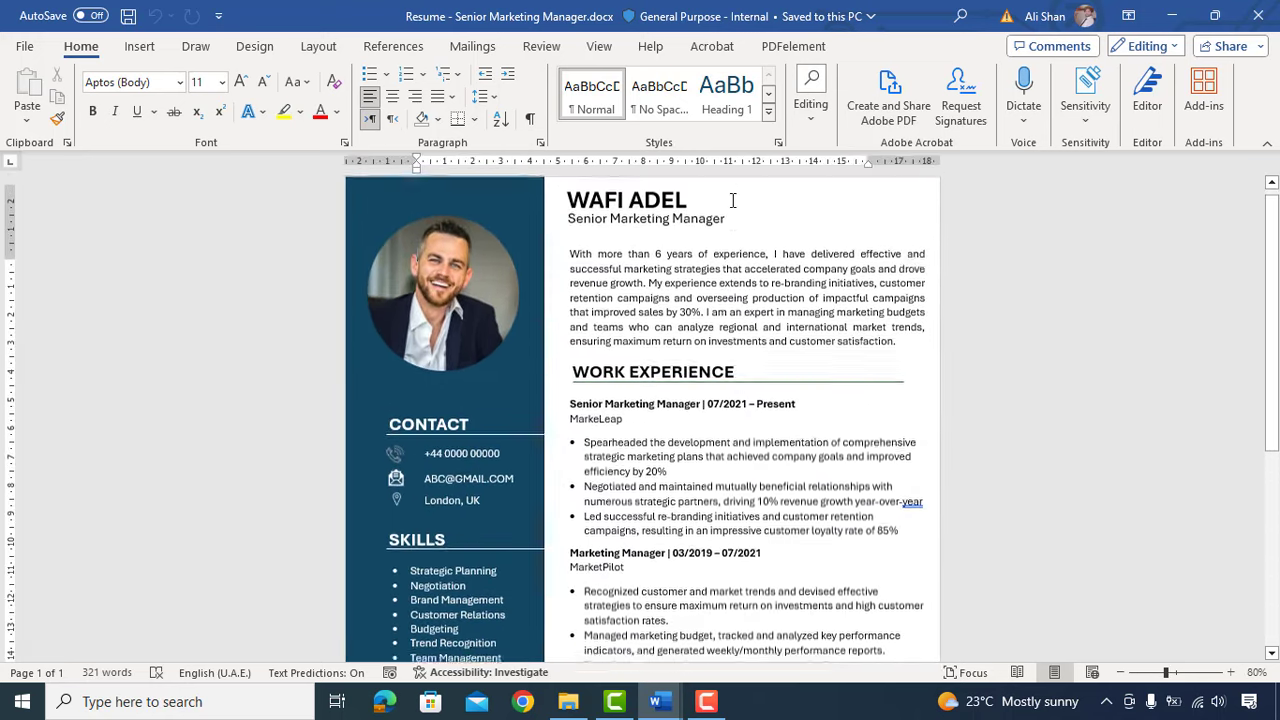
Step: Scroll through the finished marketing-manager resume to review it
scroll(728, 220, "down", 1)
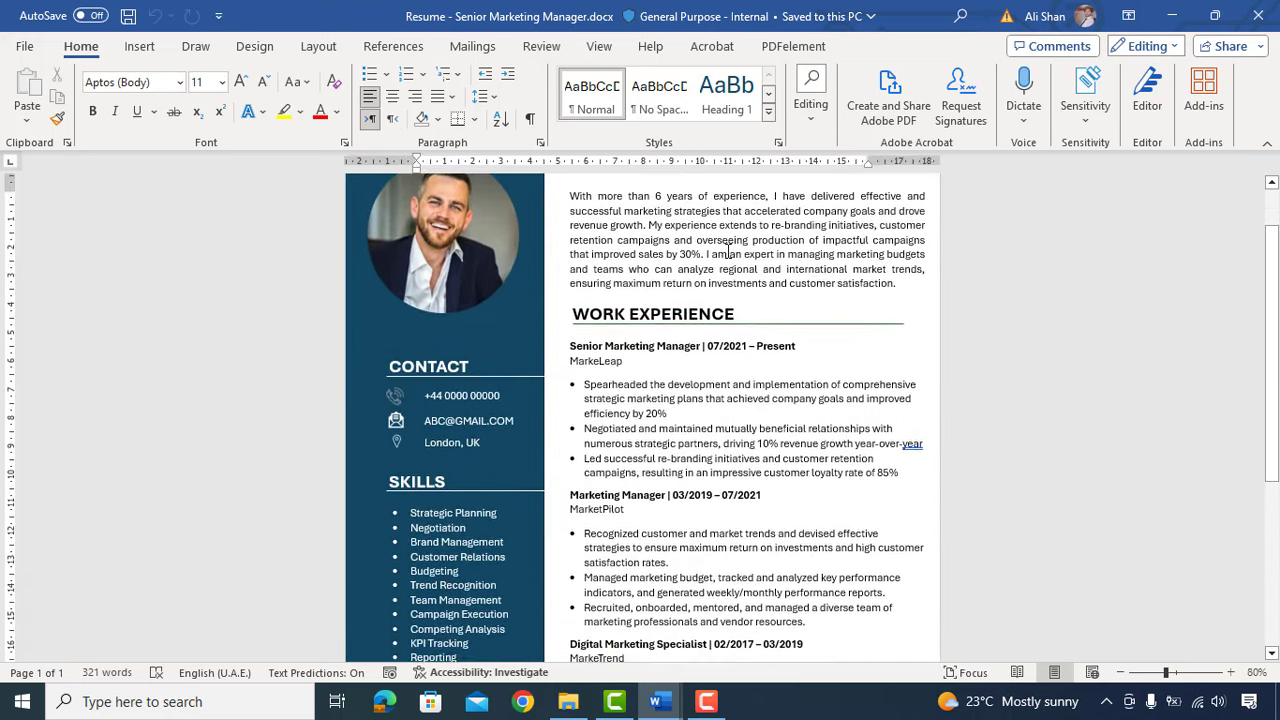
scroll(728, 252, "down", 3)
scroll(728, 252, "down", 3)
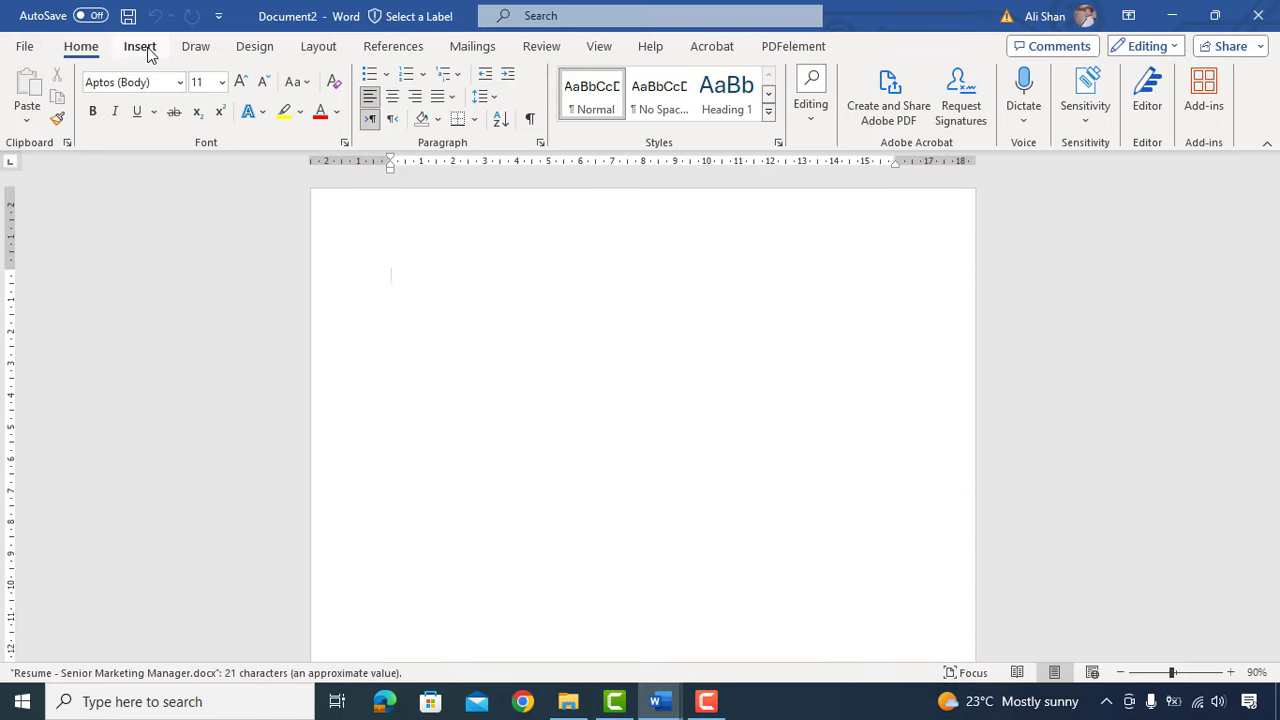
Step: Draw a rectangle starting at the page's top-left corner
left_click(143, 48)
left_click(252, 75)
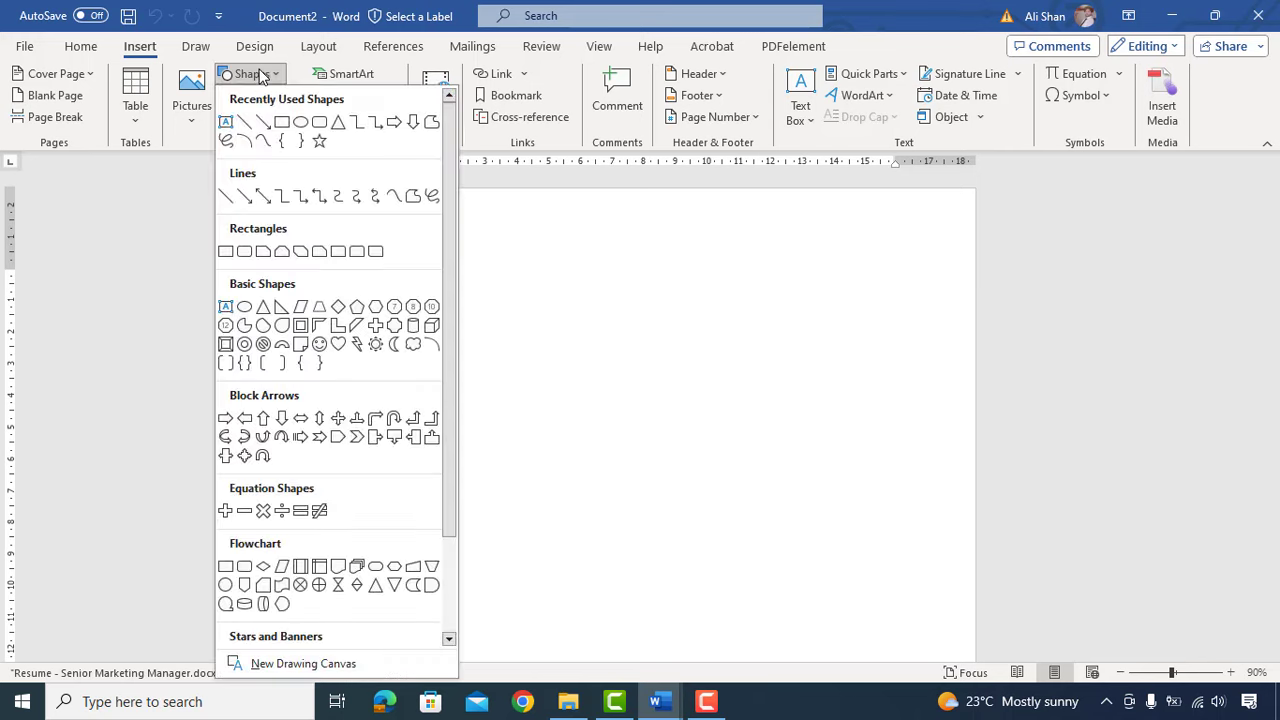
left_click(283, 124)
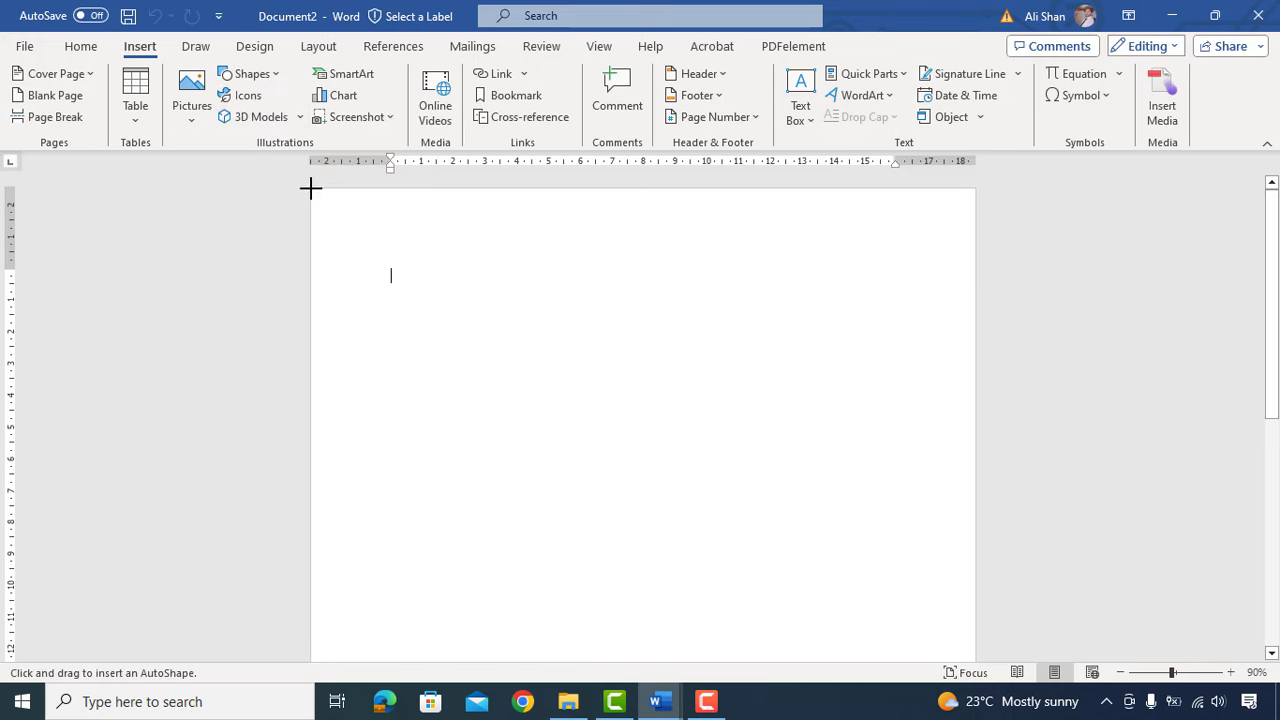
left_click_drag(310, 188, 503, 310)
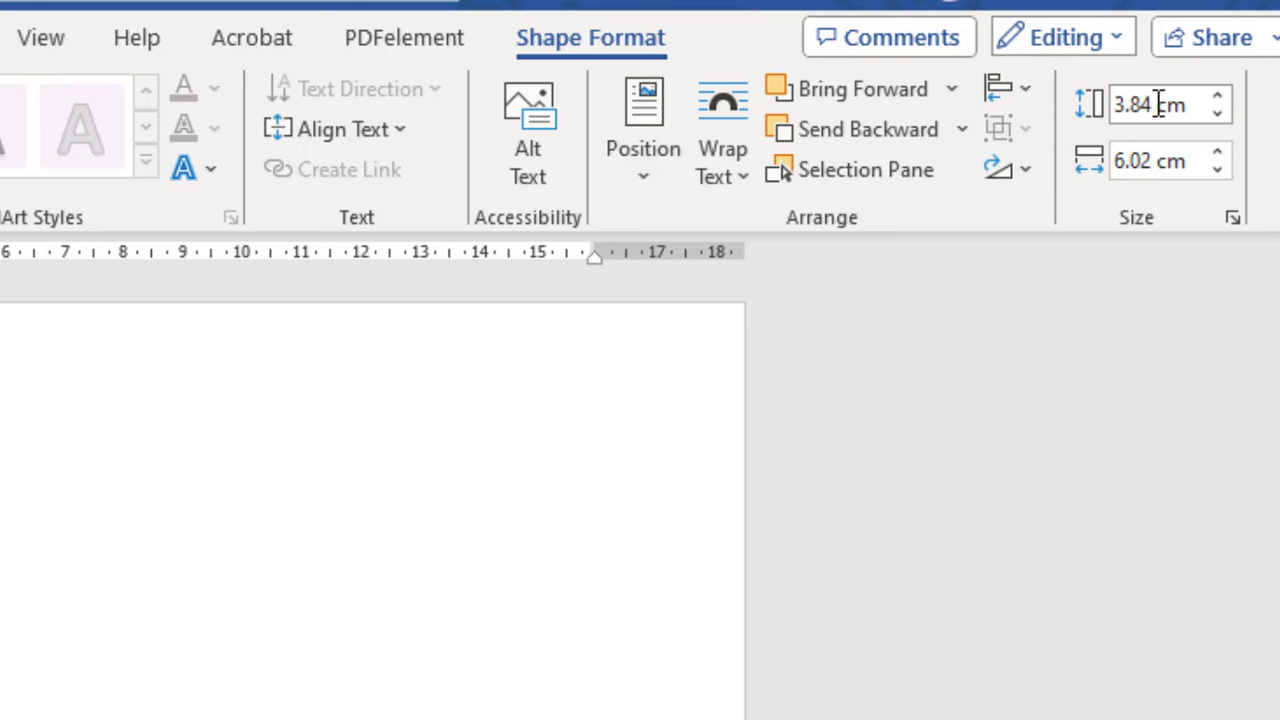
Step: Size the rectangle to 30 cm by 7 cm and fill it Dark Teal, Accent 1, Darker 25%
left_click(1152, 106)
left_click(1152, 108)
key("BackSpace")
key("BackSpace")
key("BackSpace")
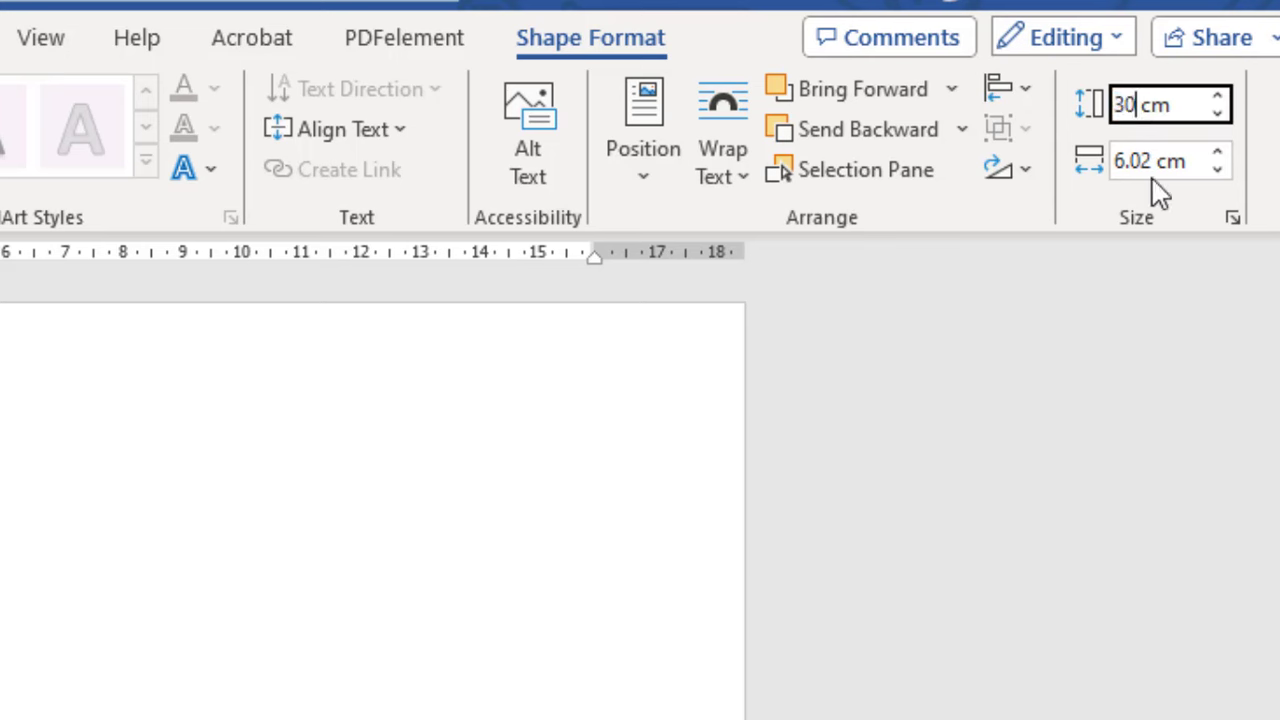
left_click(1157, 163)
left_click(1155, 160)
key("BackSpace")
key("BackSpace")
key("BackSpace")
key("BackSpace")
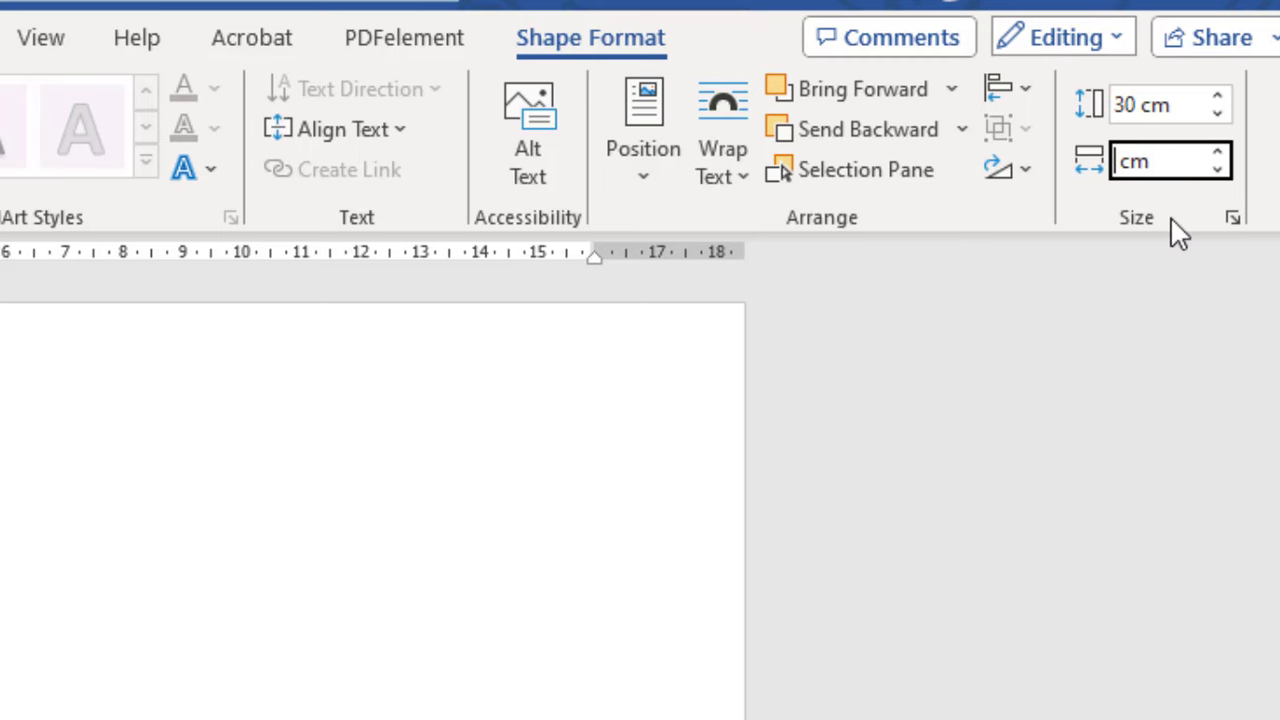
type("7")
key("Return")
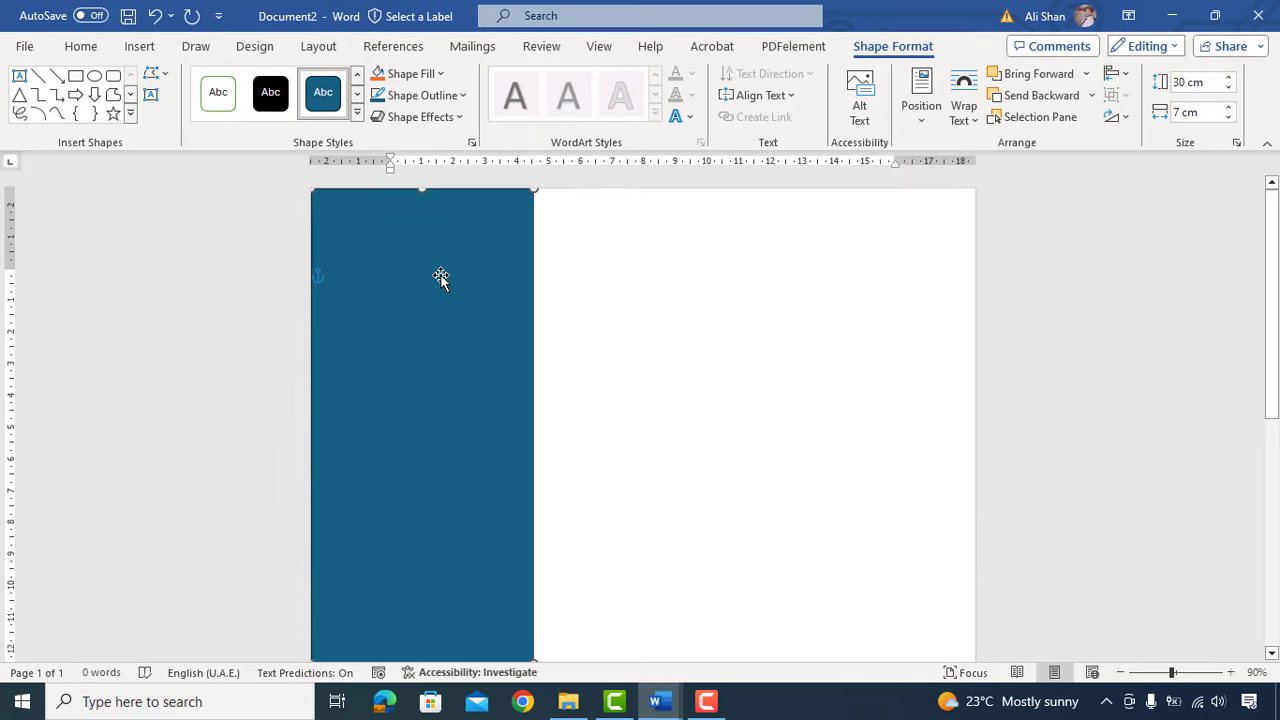
left_click(442, 76)
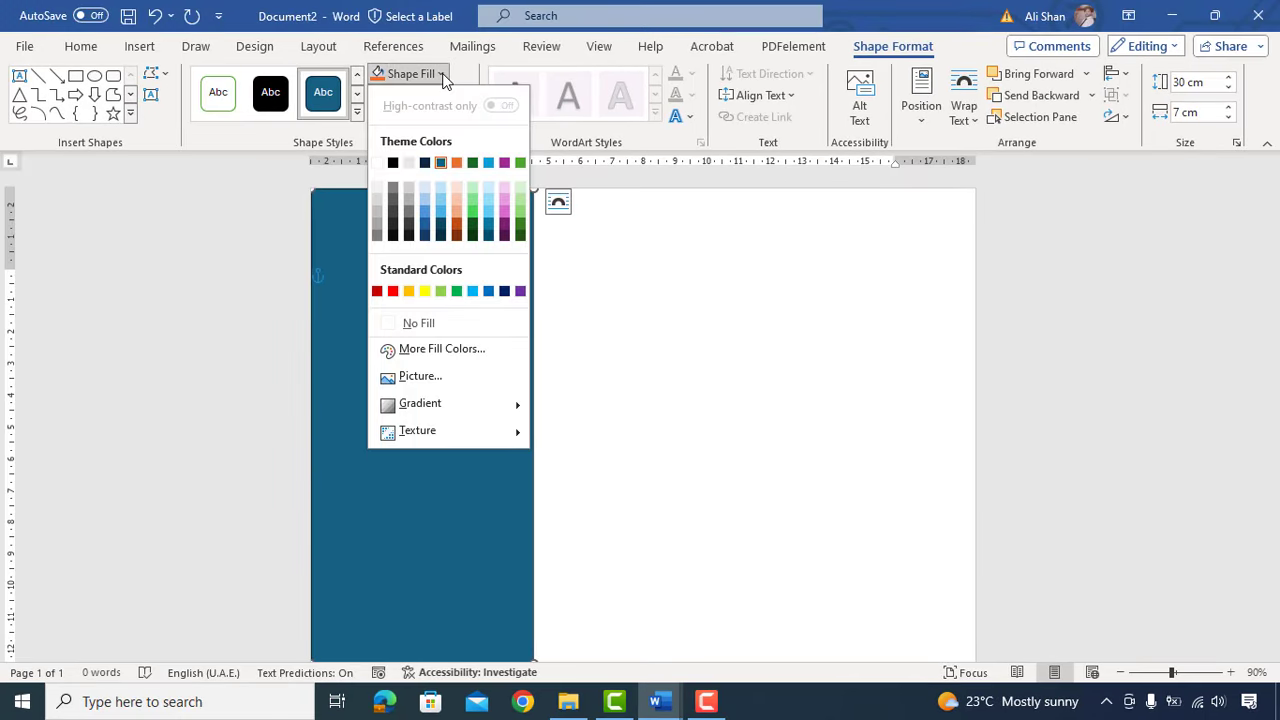
left_click(441, 230)
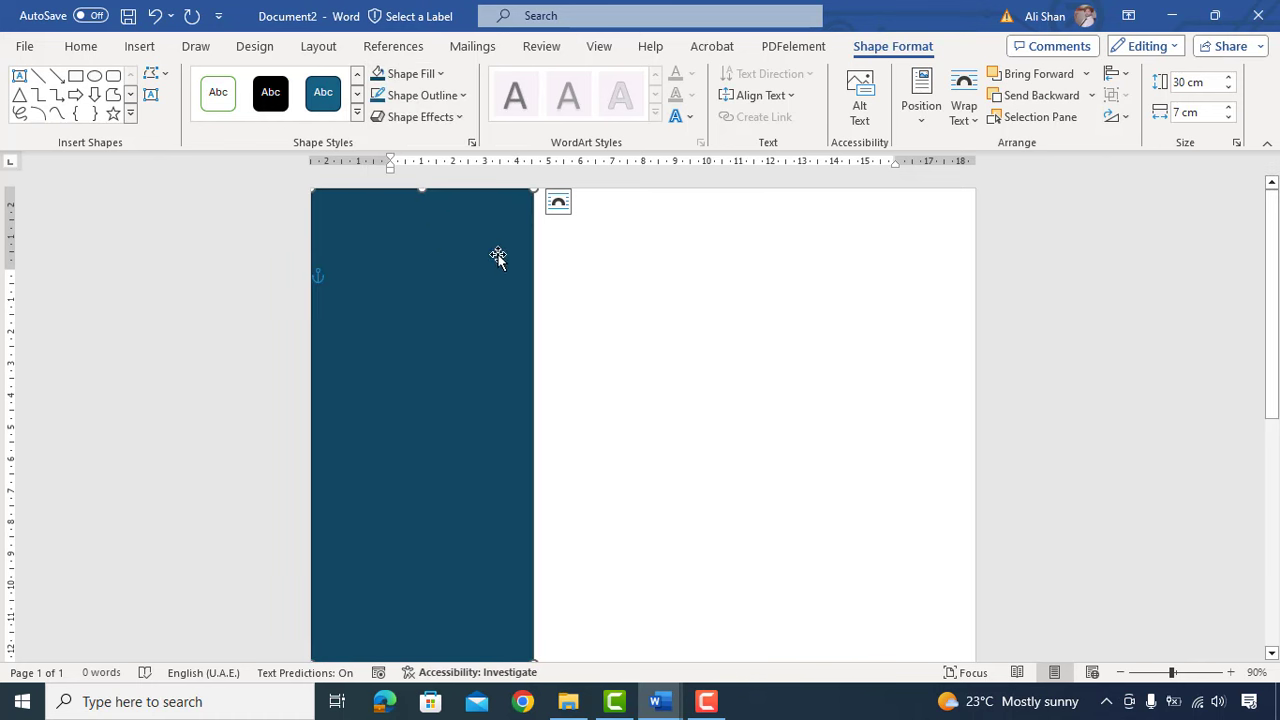
Step: Insert a headshot photo from this computer
left_click(568, 286)
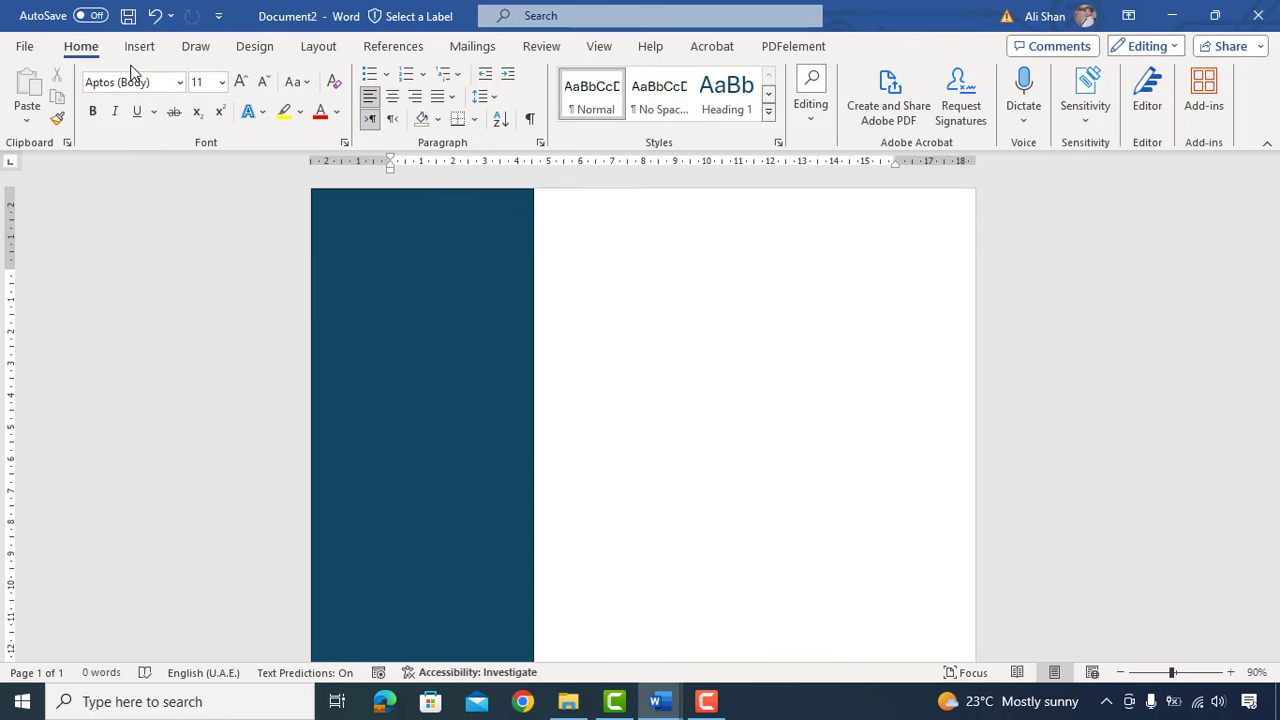
left_click(140, 47)
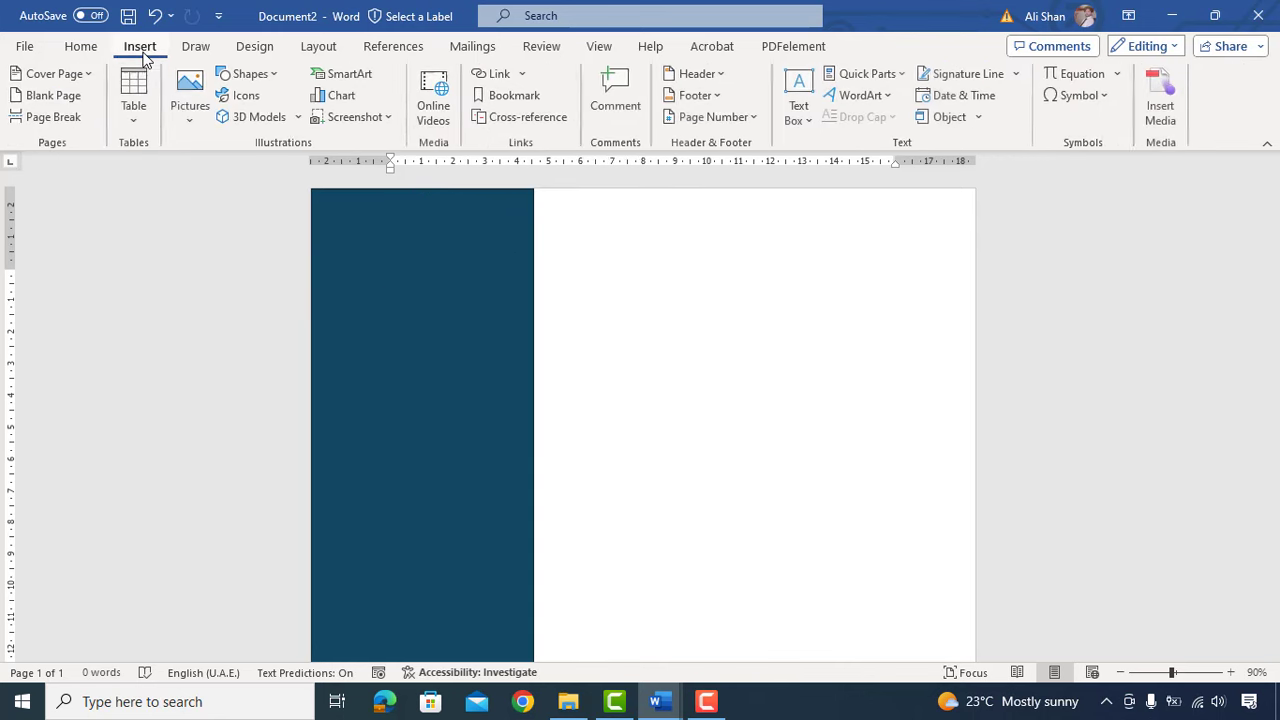
left_click(200, 122)
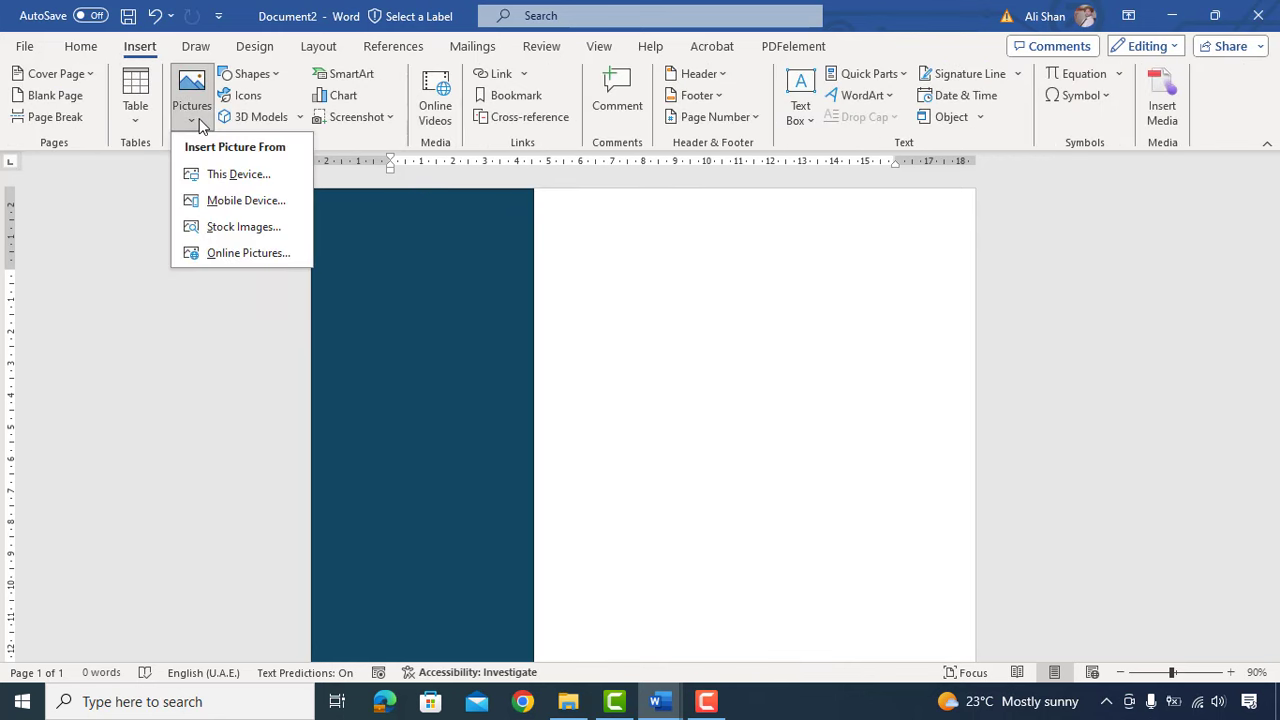
left_click(250, 180)
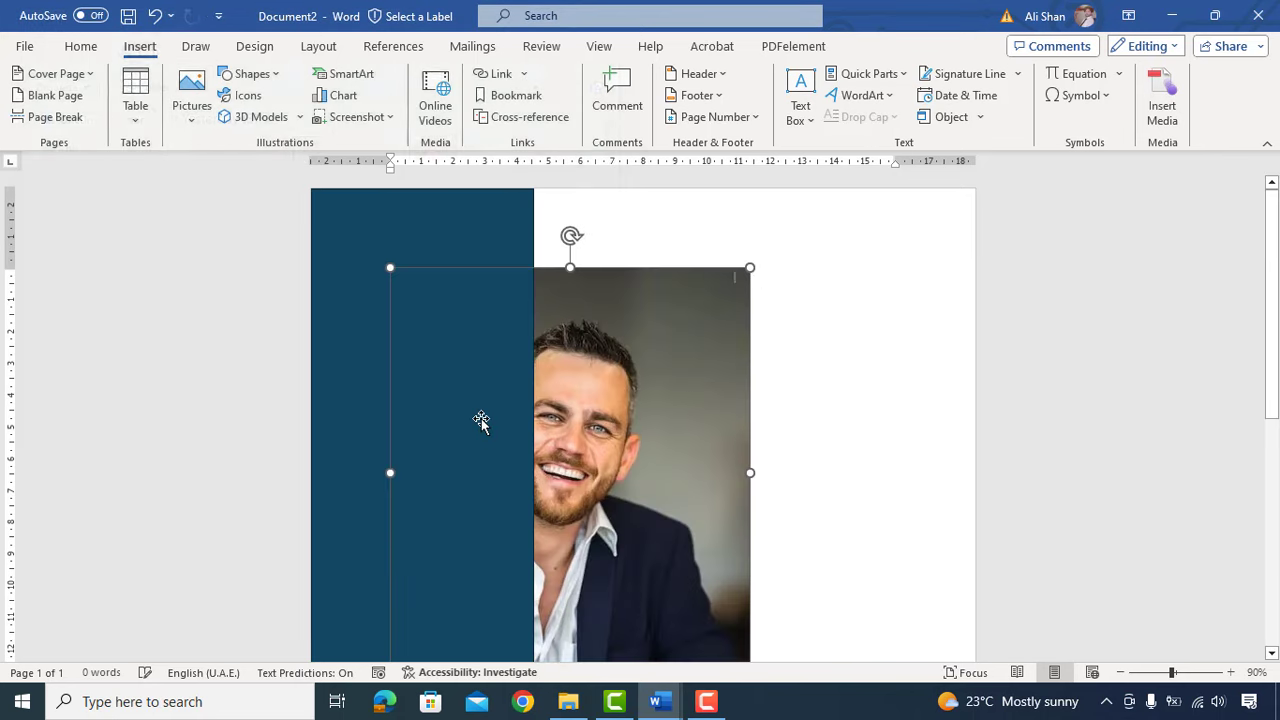
Step: Set the photo In Front of Text, shrink it to about 7 × 6 cm, and move it to the column top
right_click(600, 342)
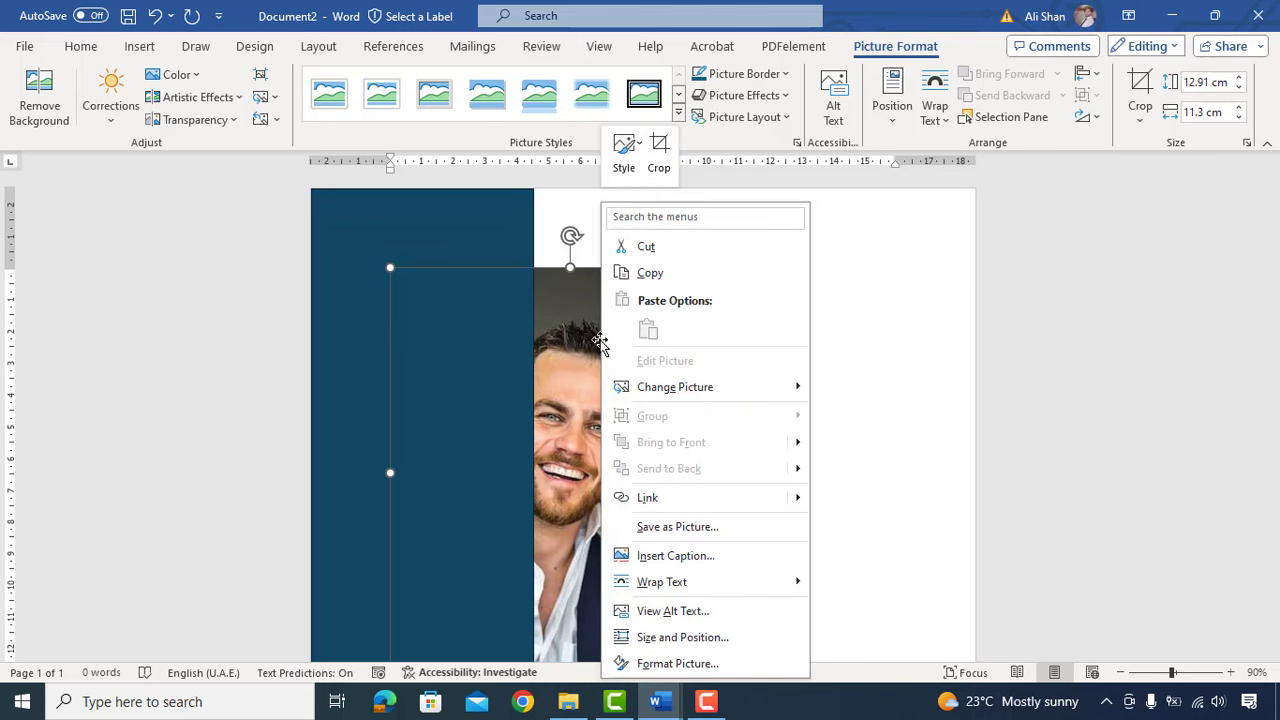
mouse_move(725, 583)
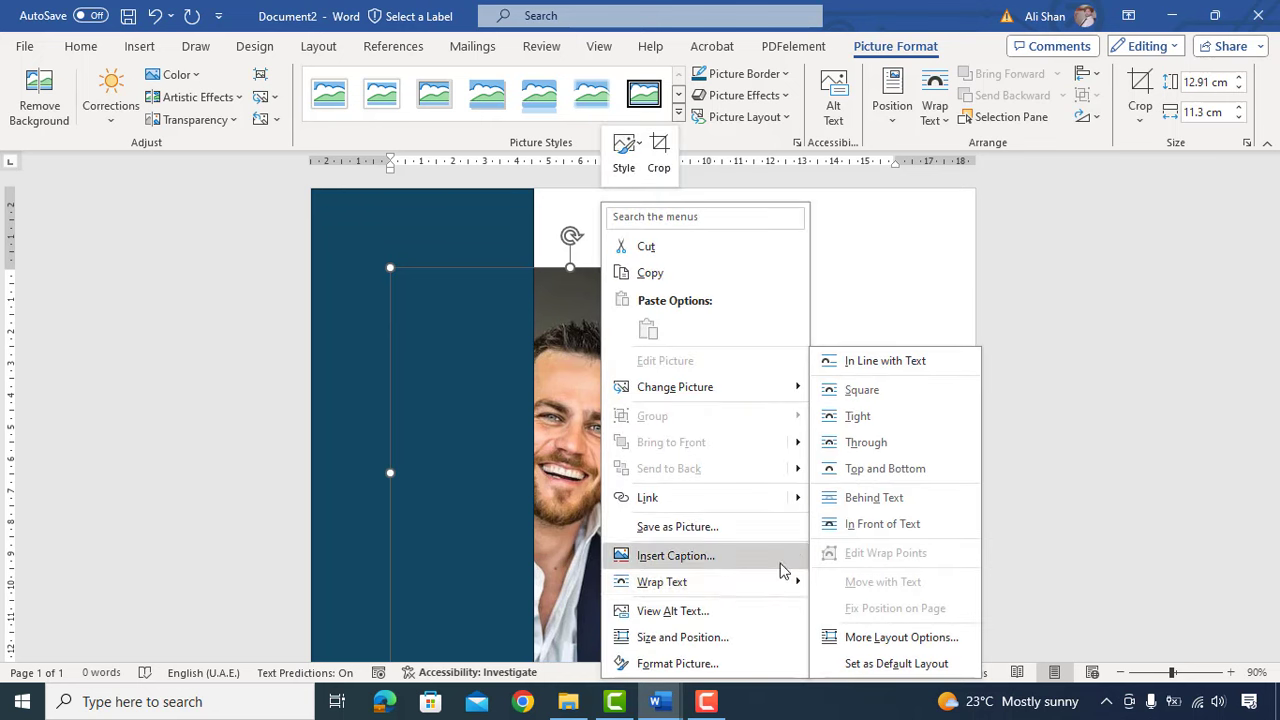
left_click(877, 524)
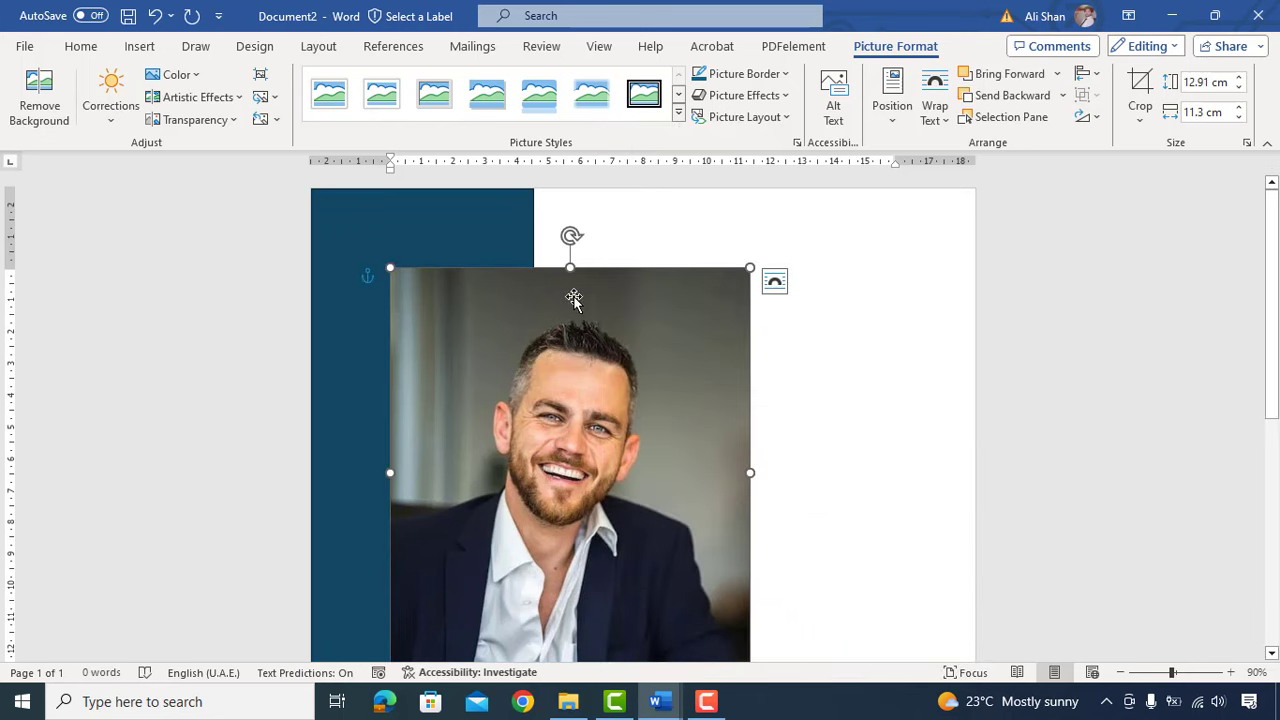
scroll(570, 297, "down", 1)
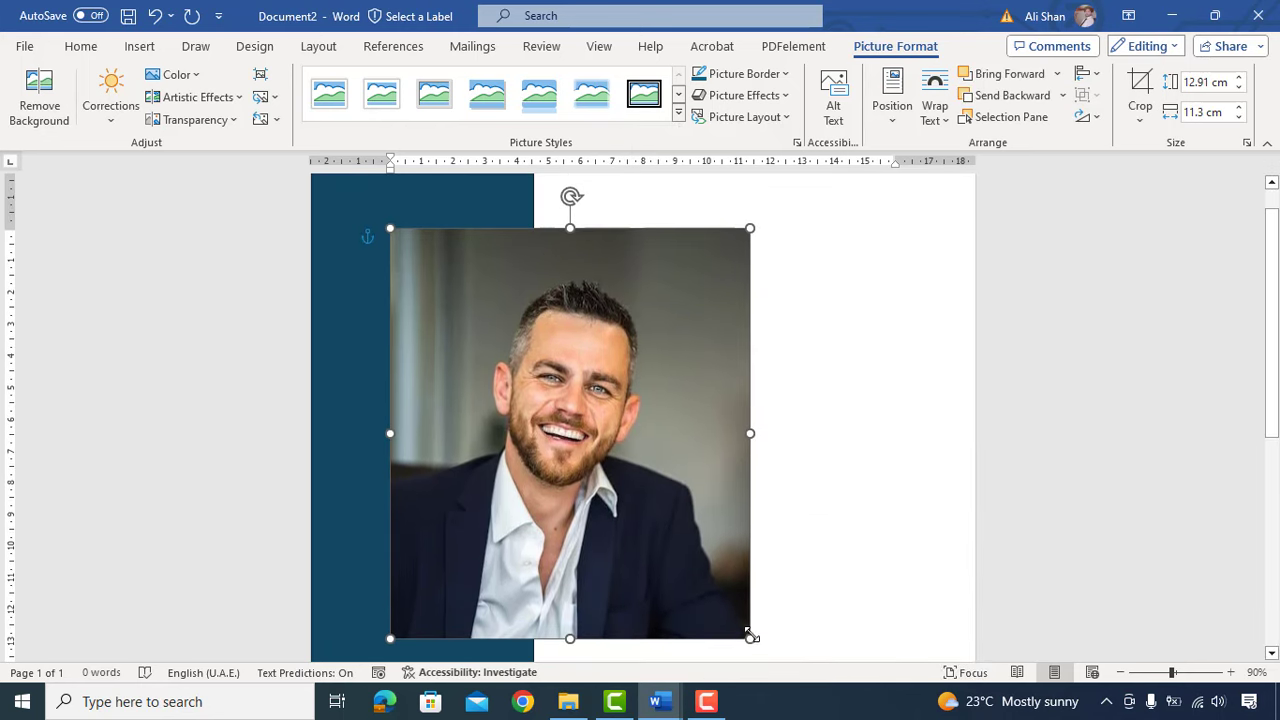
left_click_drag(750, 633, 586, 452)
left_click_drag(545, 359, 453, 338)
scroll(492, 329, "up", 1)
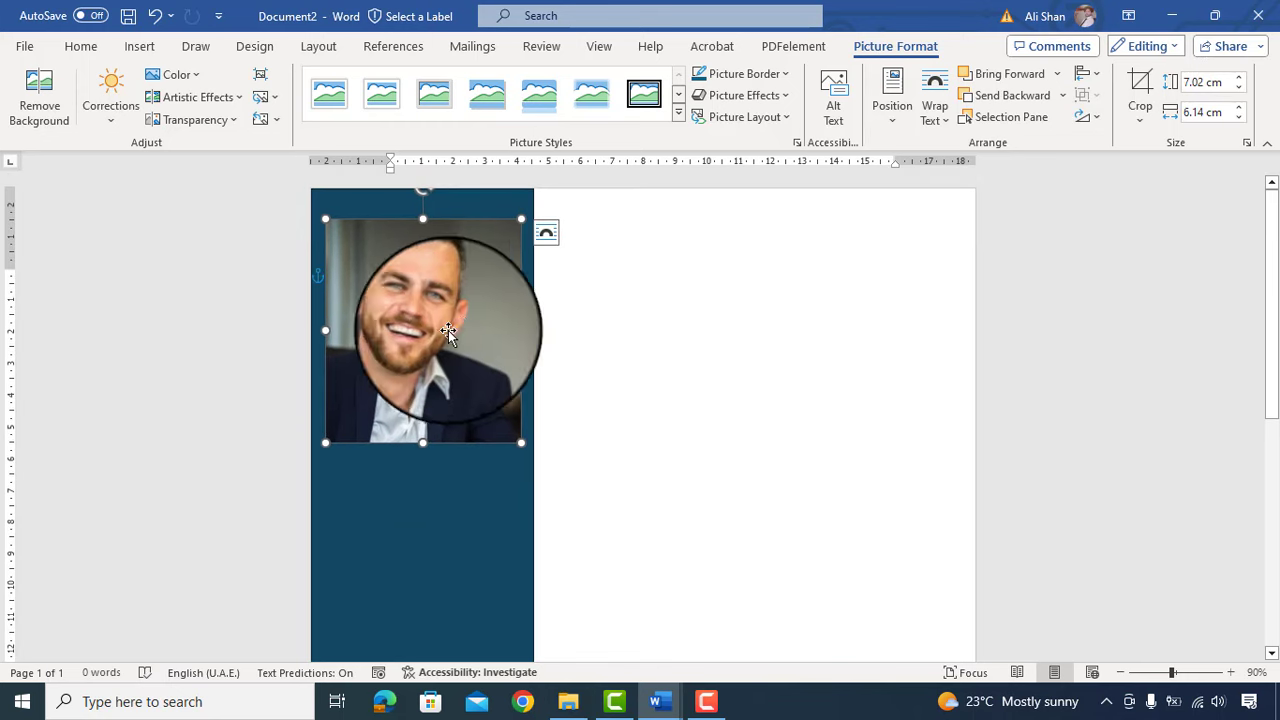
Step: Crop the headshot to an Oval shape
left_click(1141, 121)
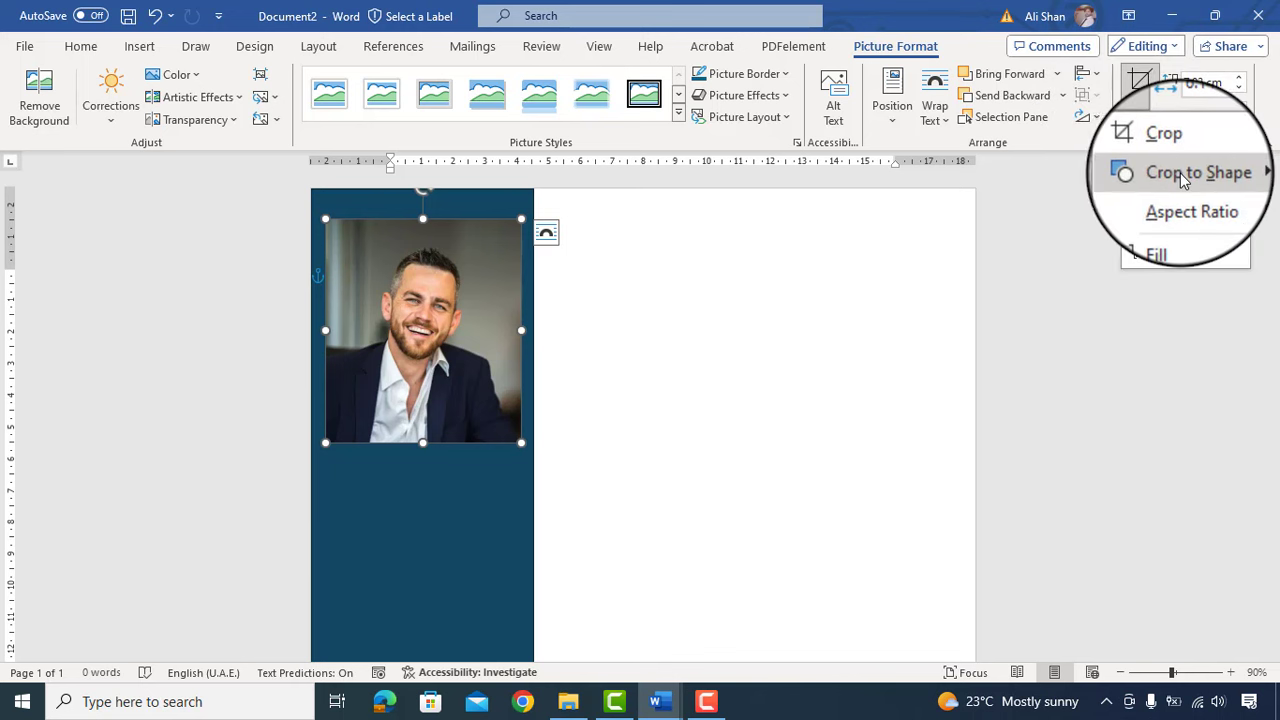
mouse_move(1180, 173)
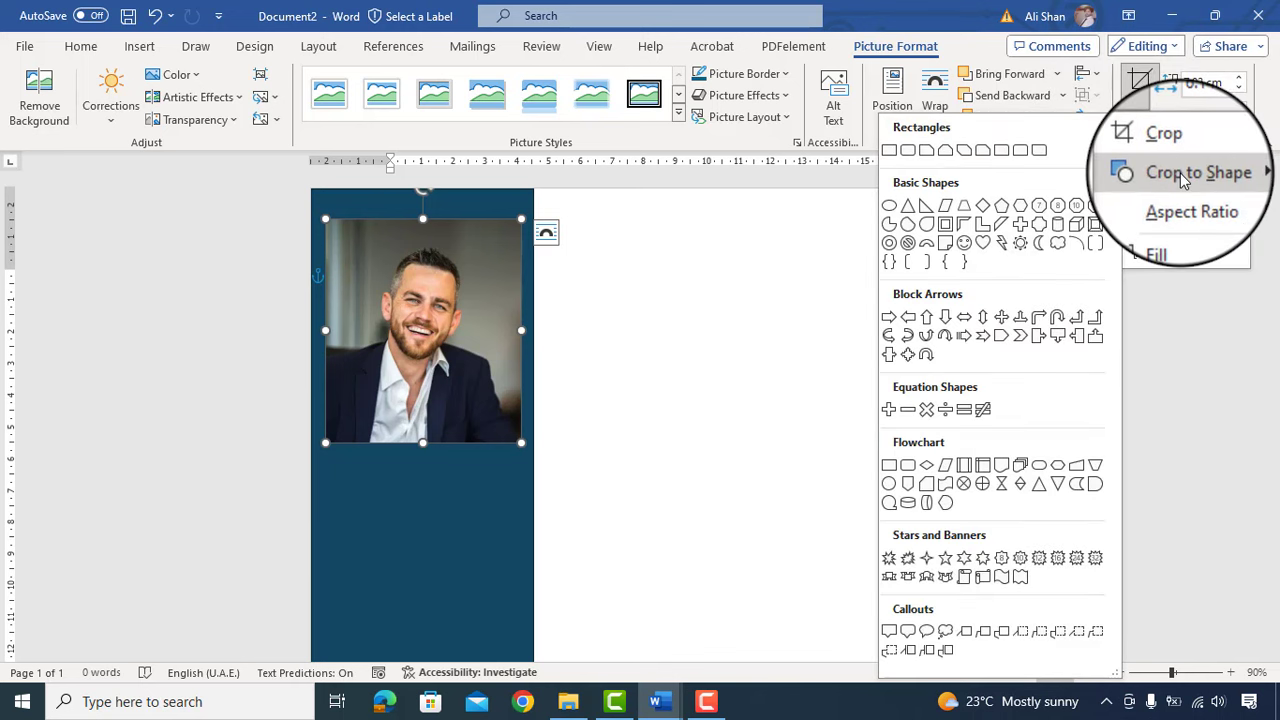
left_click(892, 210)
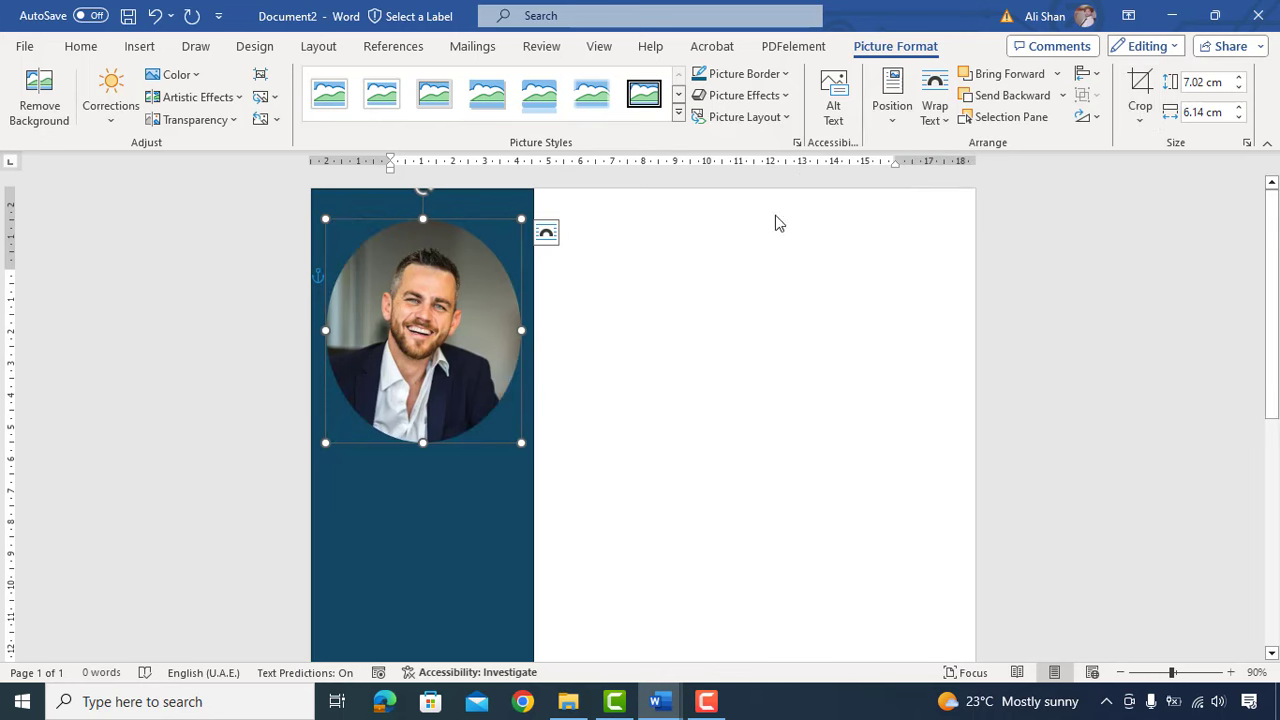
Step: Trim the photo's crop on all four sides to about 6.2 × 5.84 cm
left_click(1139, 122)
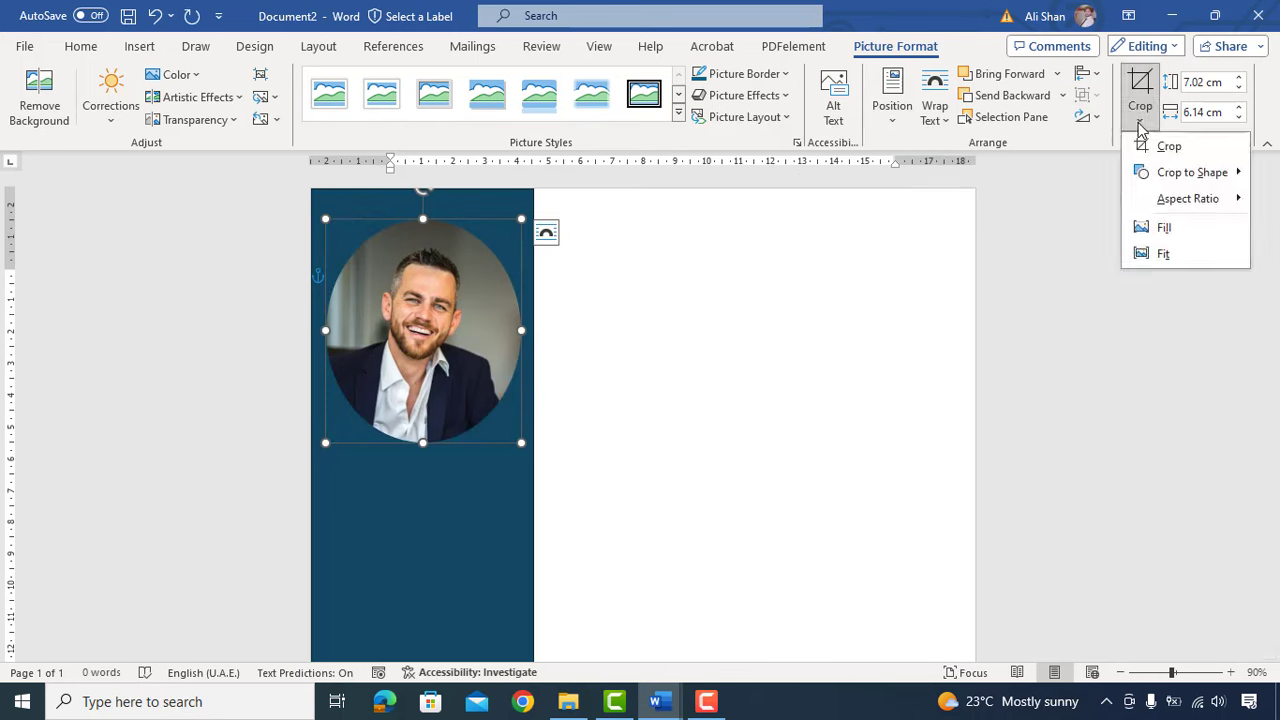
left_click(1163, 146)
left_click_drag(424, 219, 424, 235)
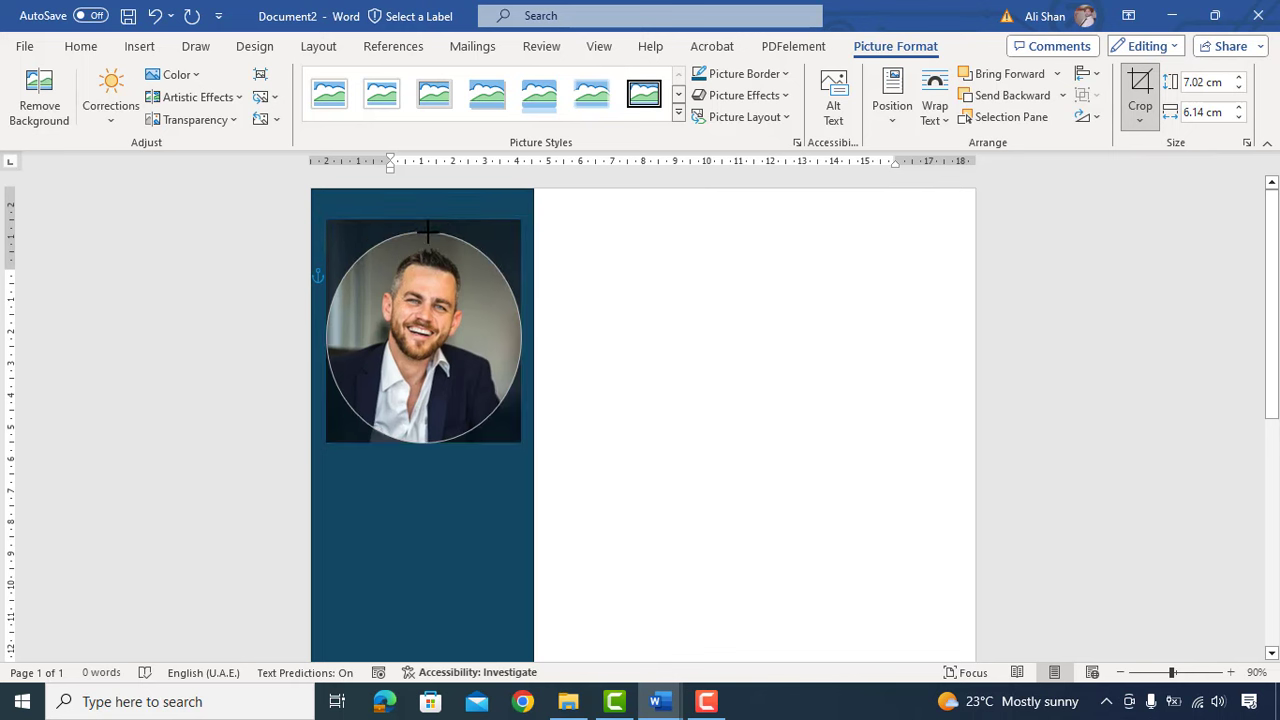
mouse_move(428, 429)
left_mouse_down()
mouse_move(439, 423)
mouse_move(423, 433)
mouse_move(422, 422)
left_mouse_up()
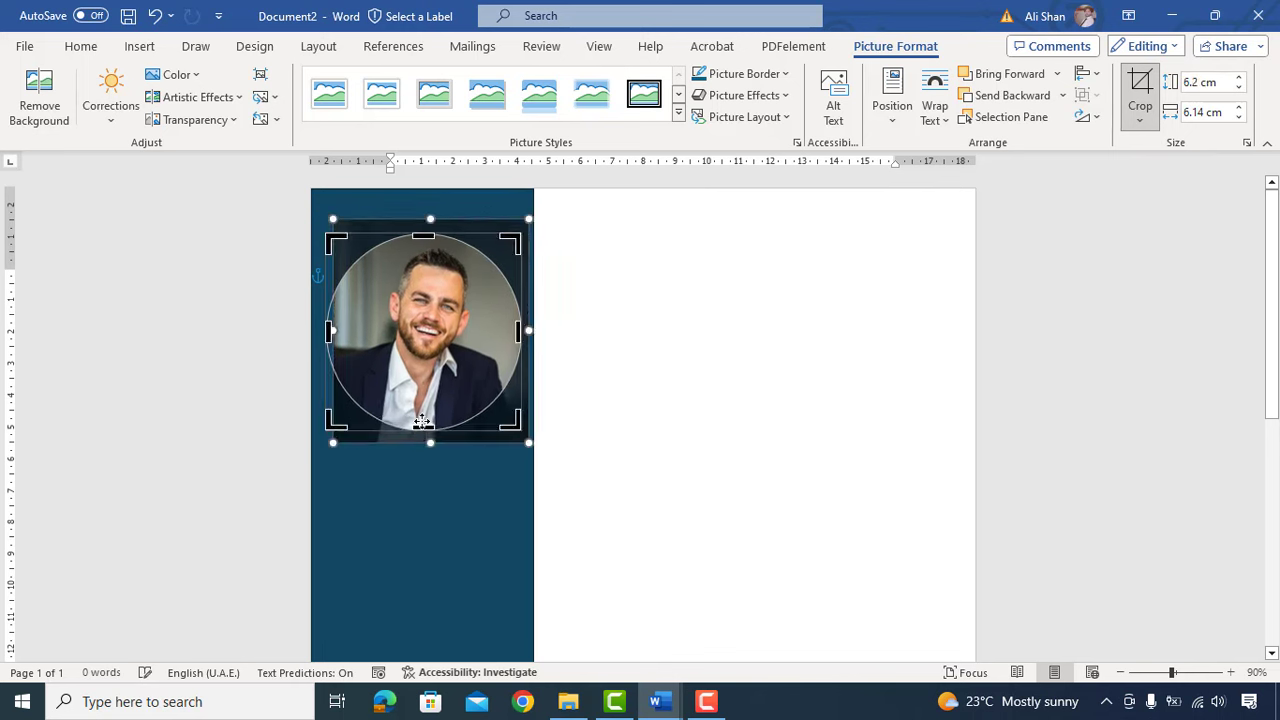
left_click_drag(329, 330, 337, 330)
left_click_drag(519, 331, 511, 333)
left_click(660, 303)
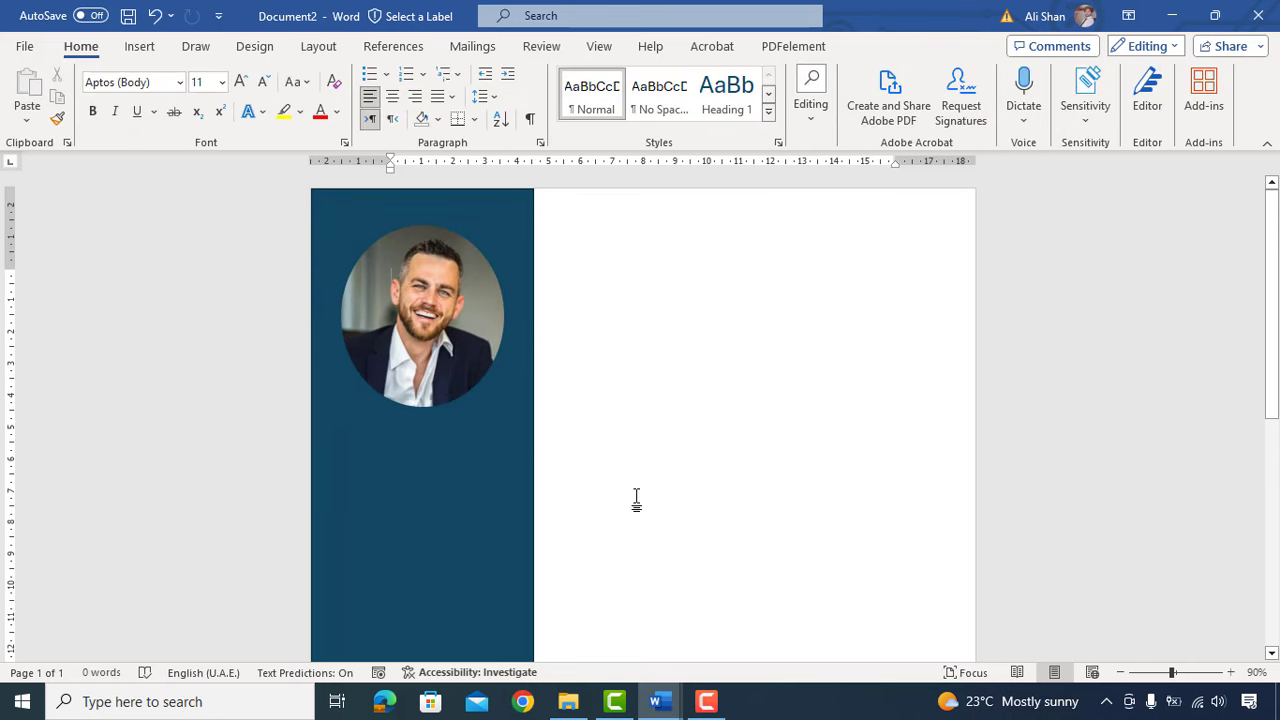
Step: Draw a horizontal divider line across the sidebar below the photo
left_click(139, 47)
left_click(250, 74)
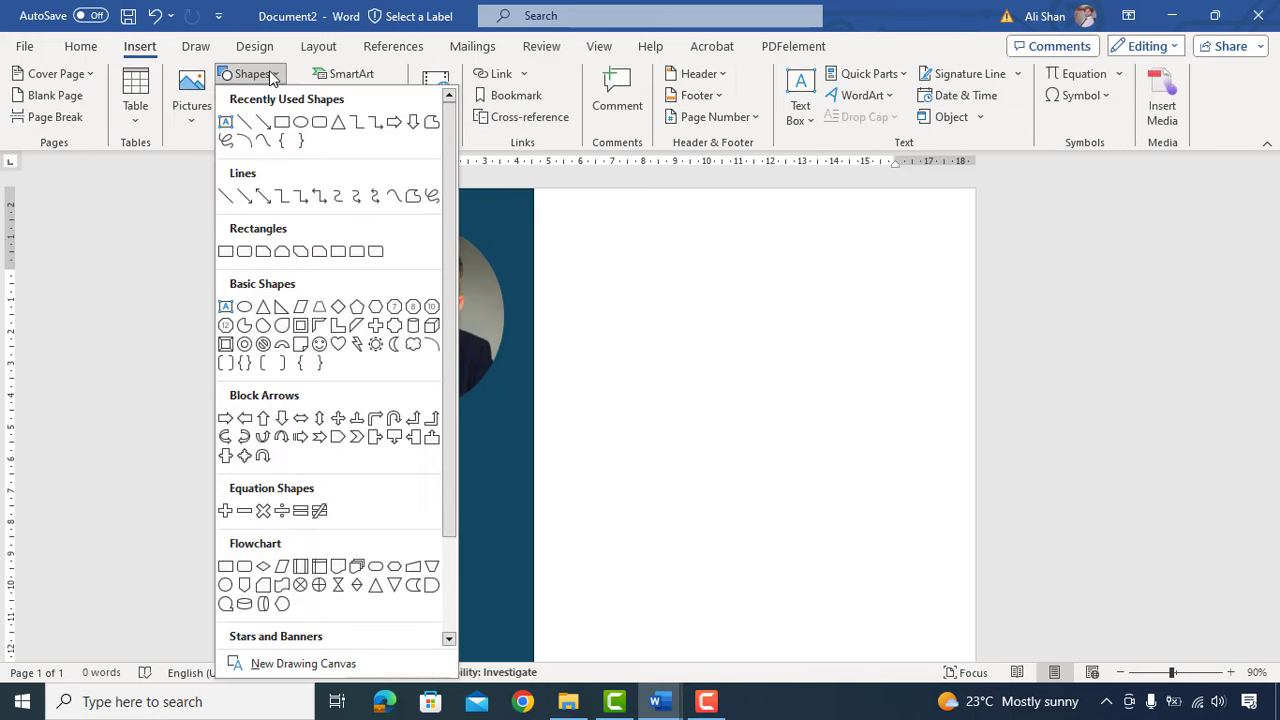
left_click(243, 122)
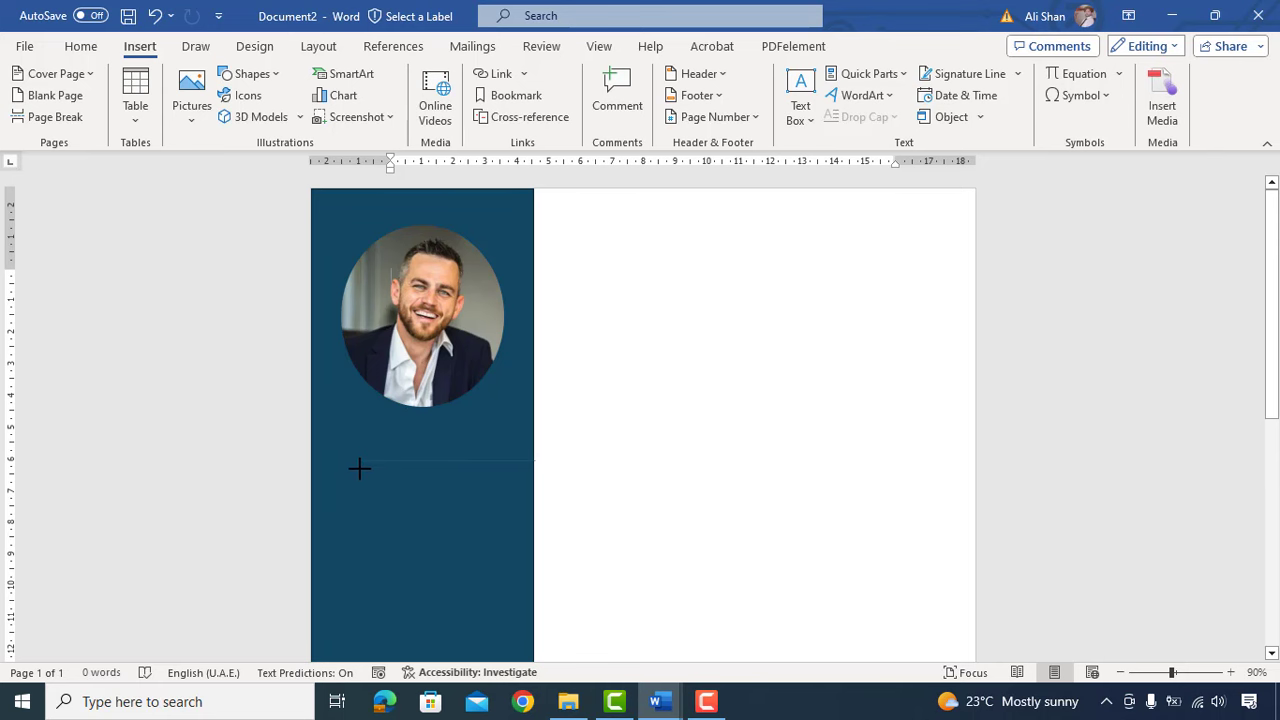
left_click_drag(359, 467, 359, 467)
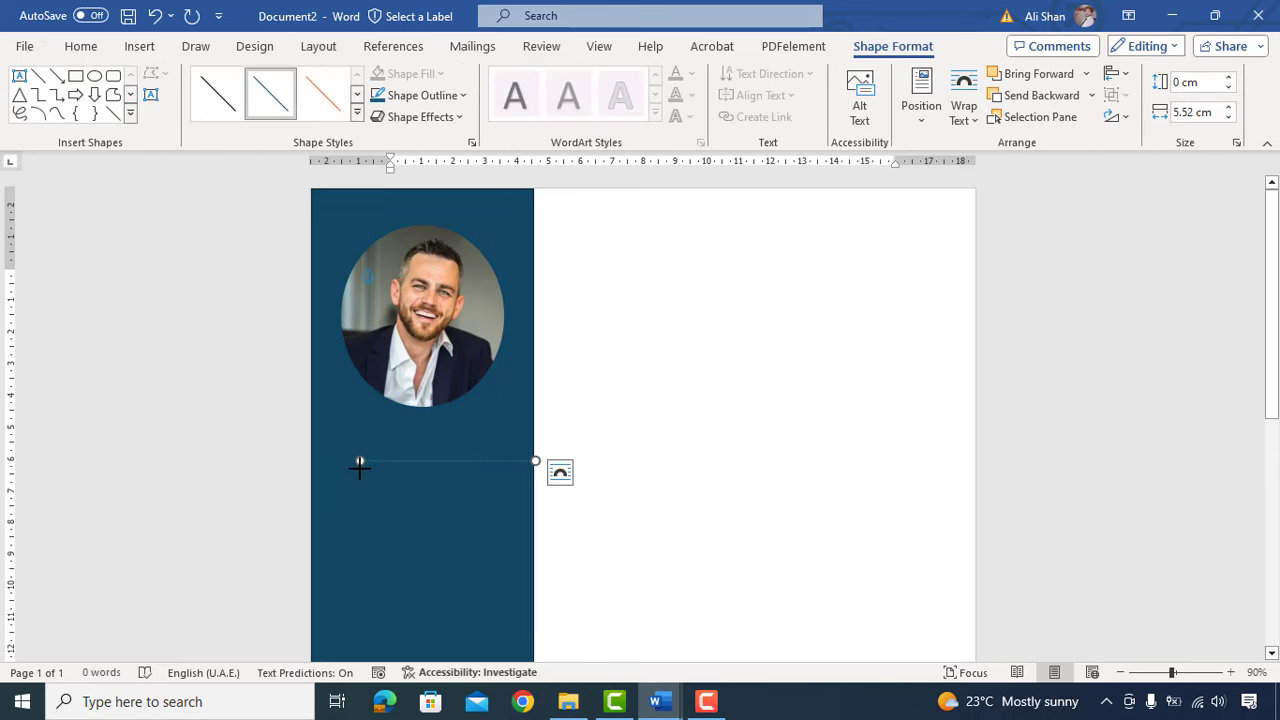
Step: Make the divider line white and nudge it down slightly
left_click(420, 95)
left_click(381, 188)
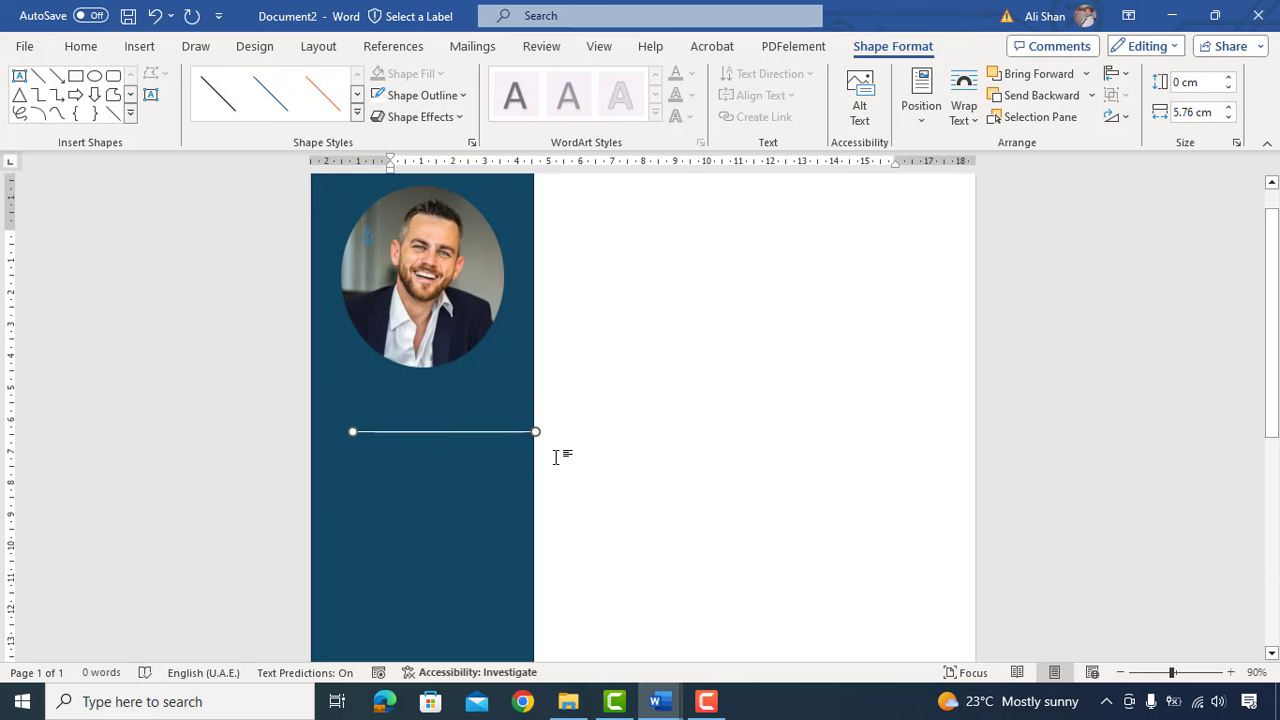
scroll(556, 457, "up", 1)
key("Down")
key("Down")
key("Down")
key("Down")
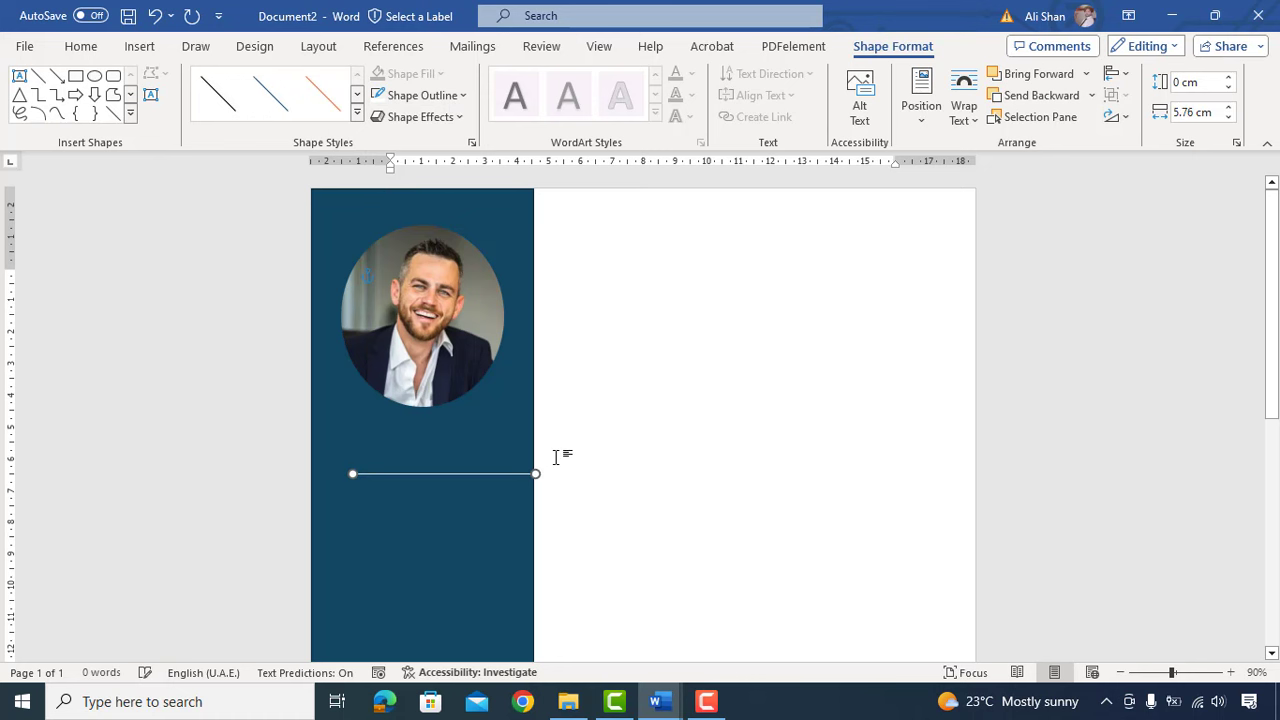
left_click(140, 46)
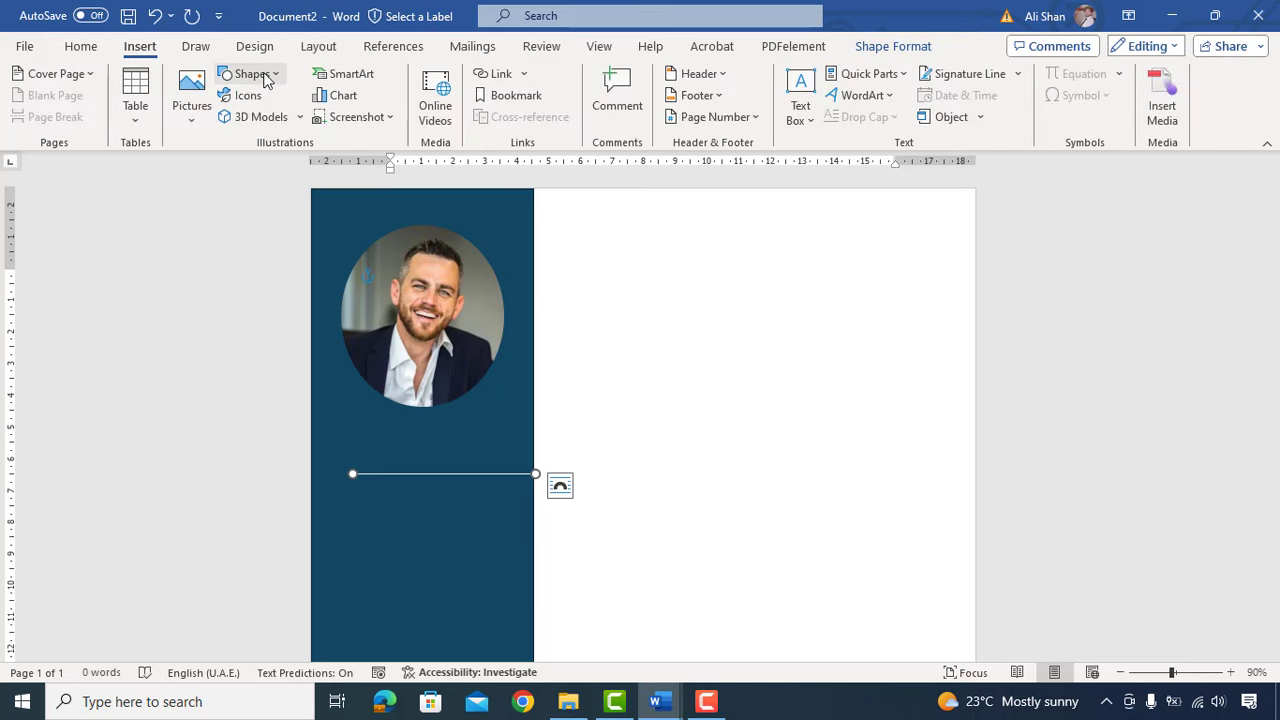
Step: Add a no-fill, no-outline text box above the white line and type CONTACT
left_click(266, 80)
left_click(226, 118)
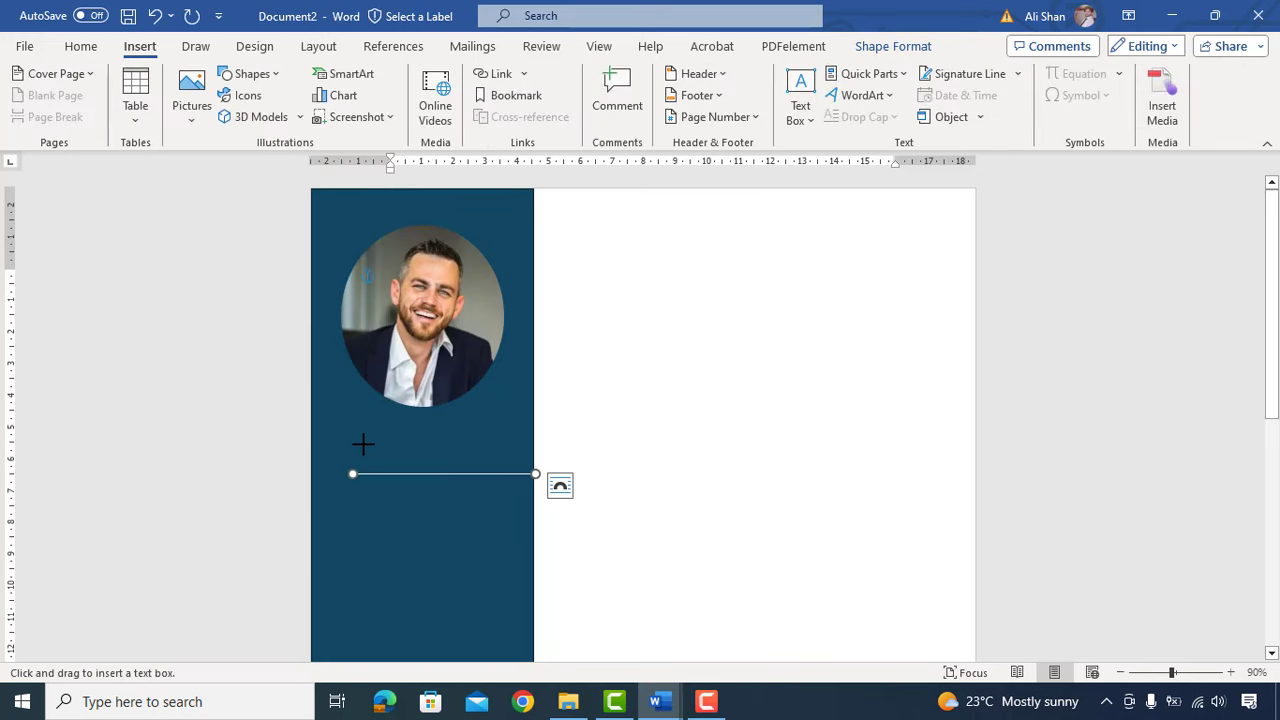
left_click_drag(363, 440, 525, 471)
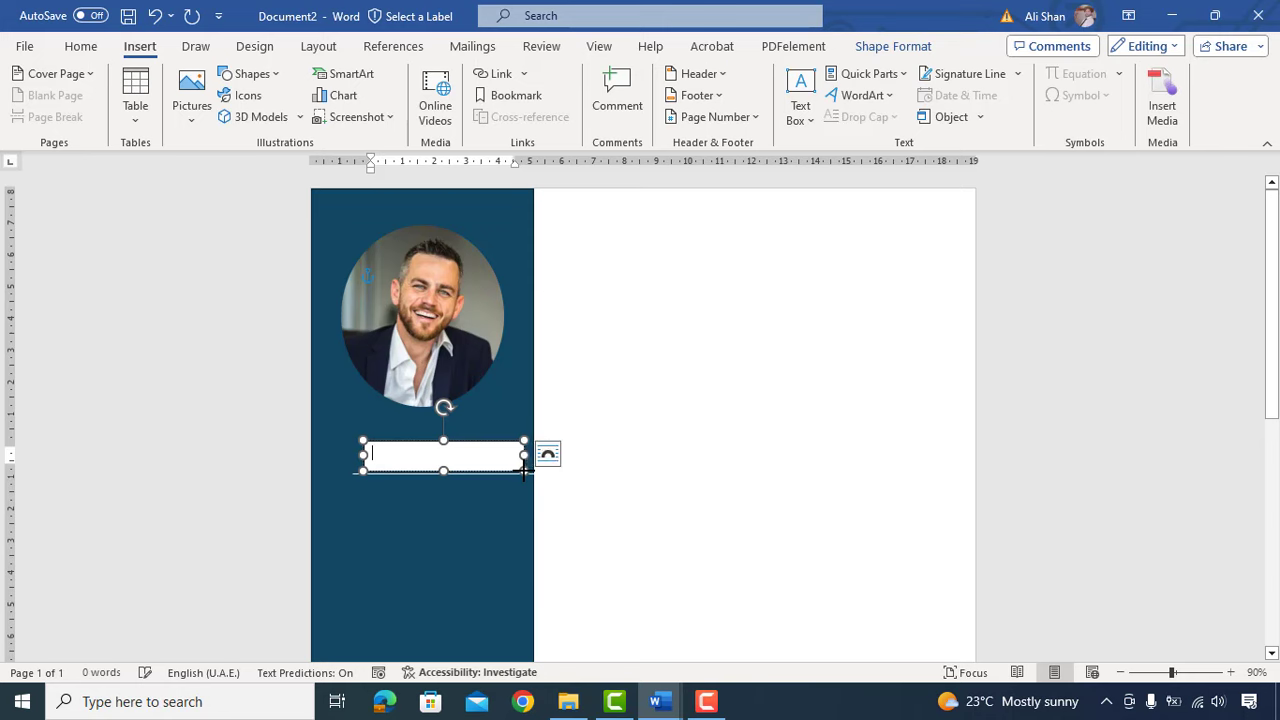
left_click(433, 74)
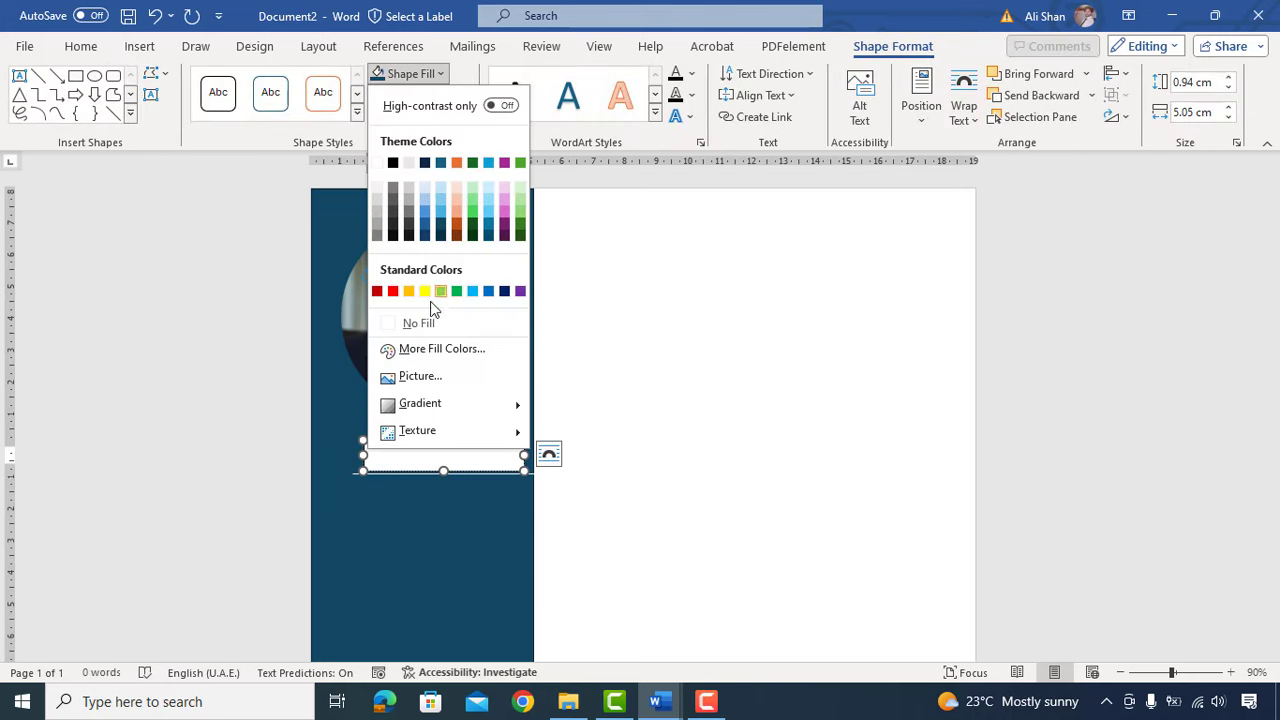
left_click(424, 326)
left_click(437, 95)
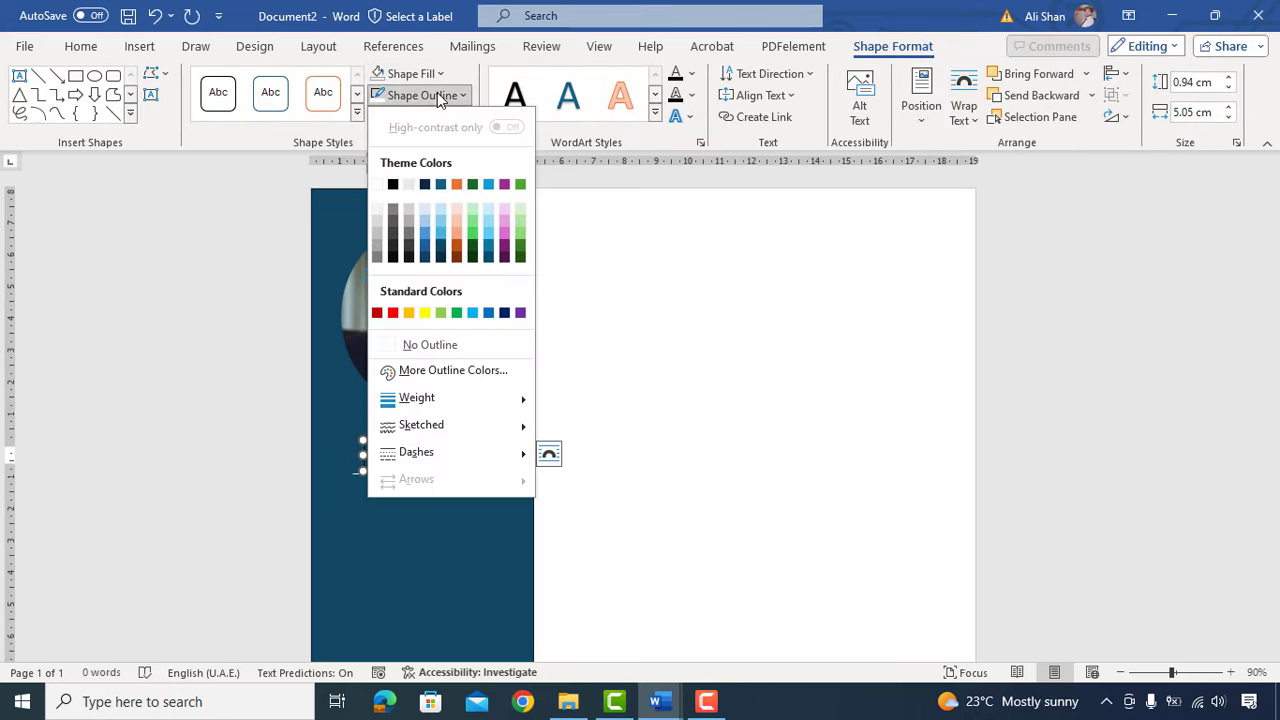
left_click(429, 344)
type("CONTACT")
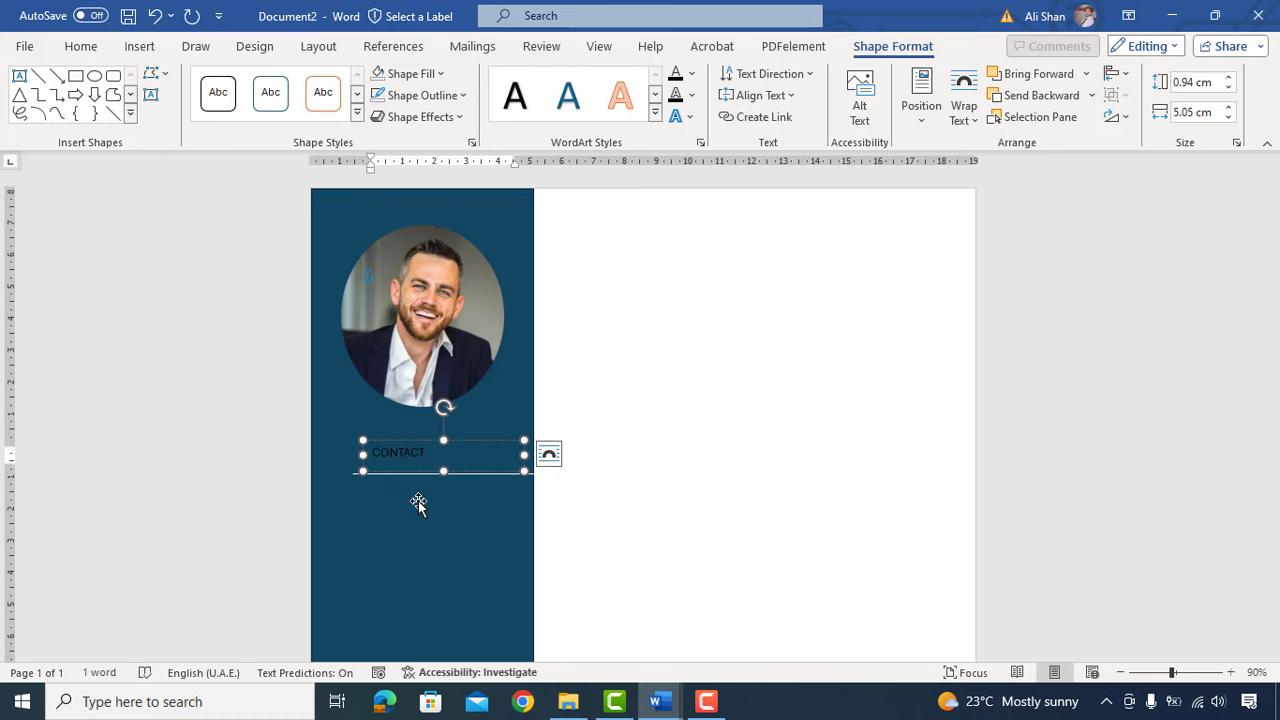
Step: Format CONTACT as 18 pt bold white and shift it left onto the line
key("ctrl+a")
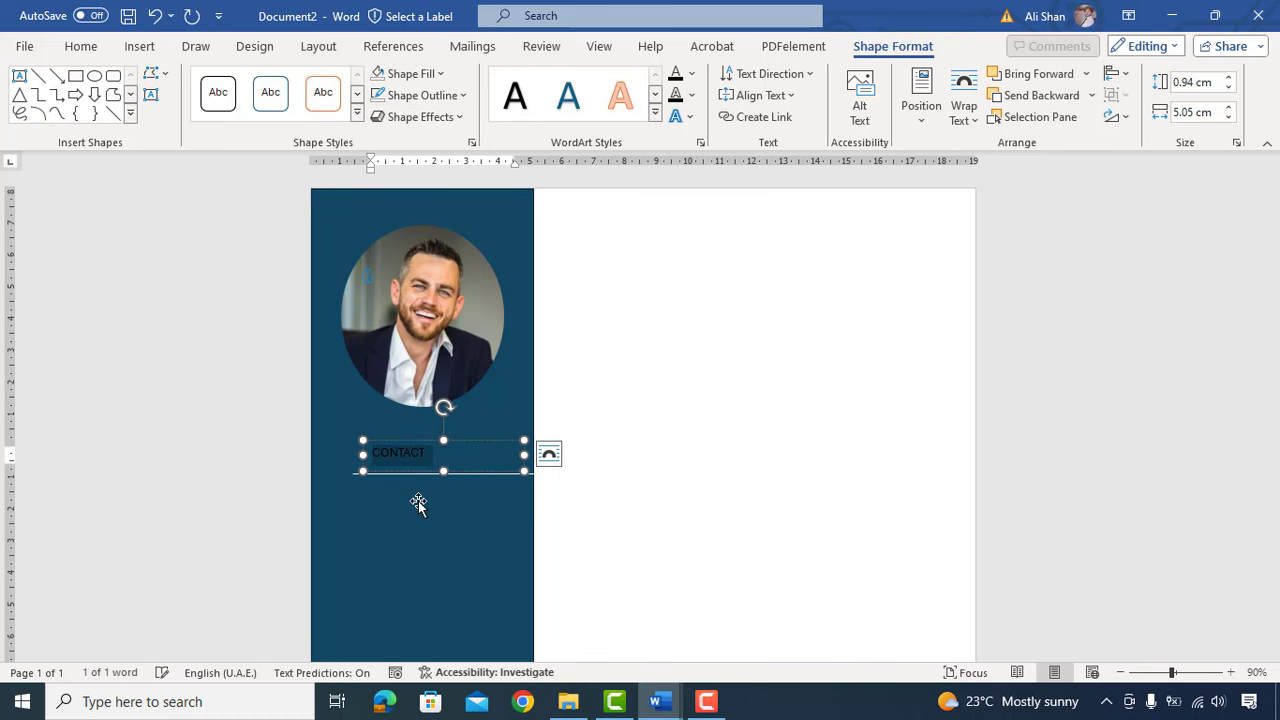
left_click(95, 55)
left_click(222, 82)
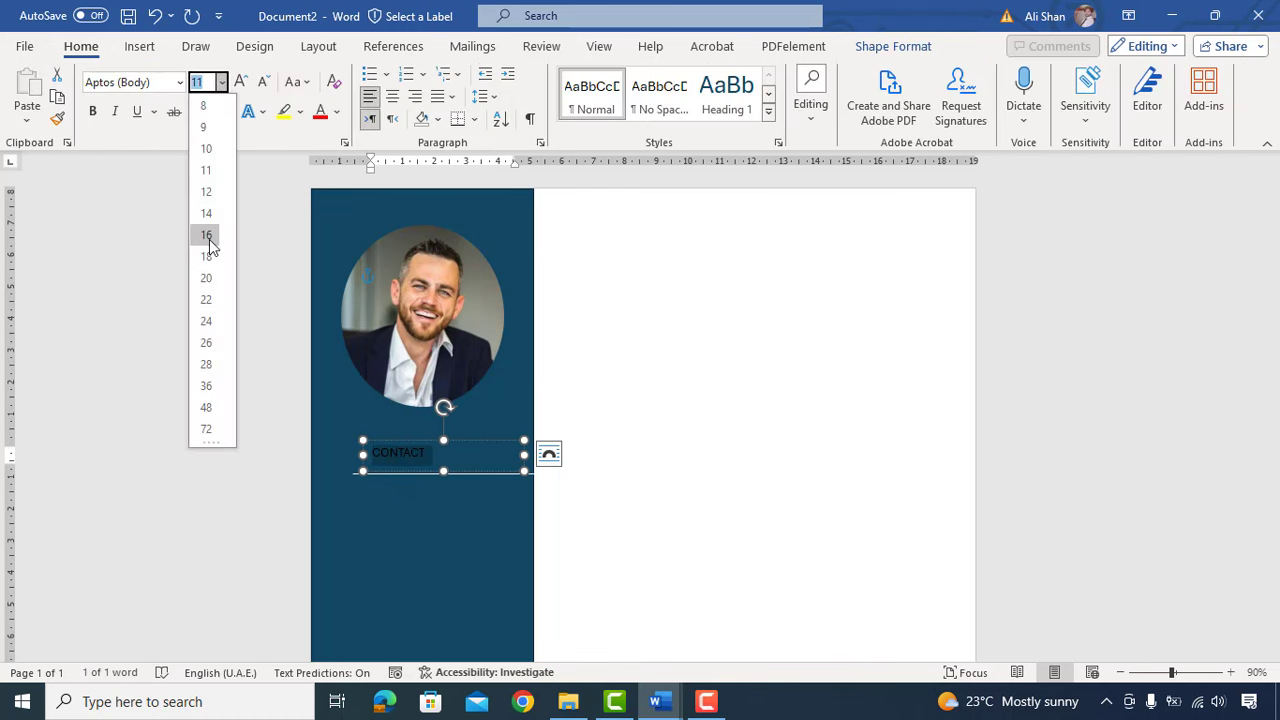
left_click(206, 250)
left_click(335, 117)
left_click(304, 112)
left_click(338, 112)
left_click(338, 112)
left_click(322, 228)
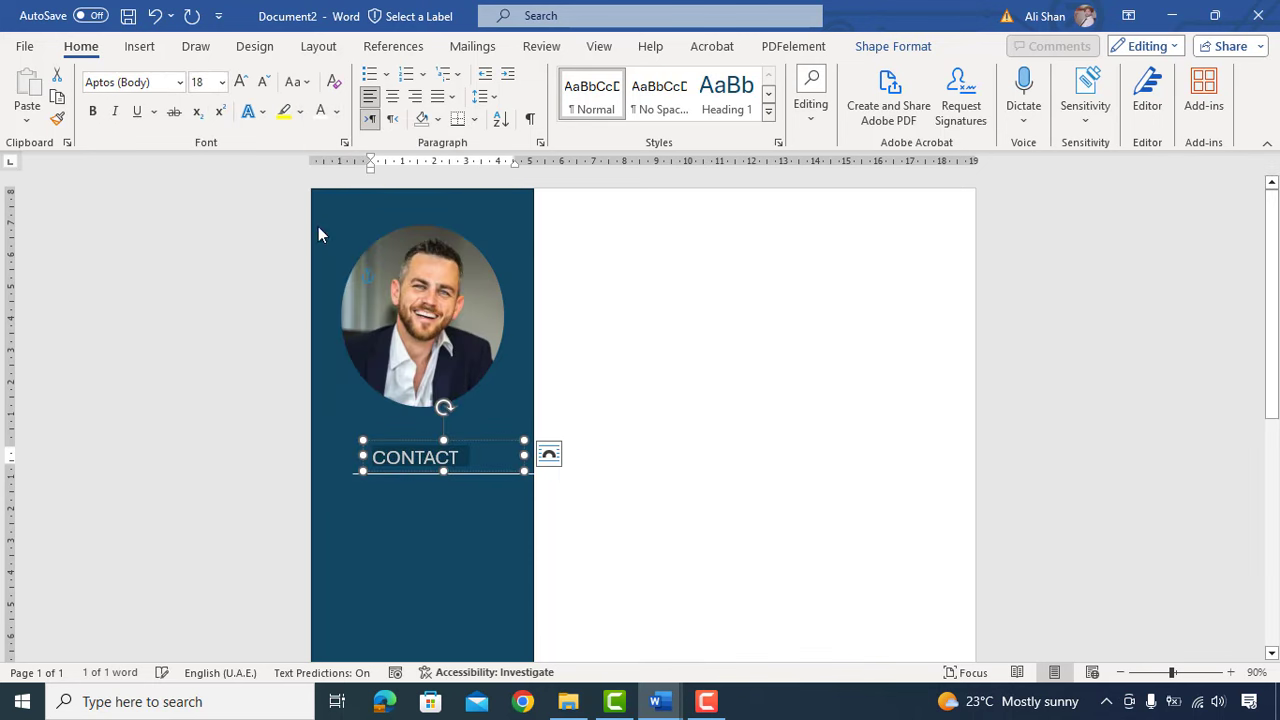
left_click(93, 112)
left_click_drag(425, 440, 407, 446)
left_click(600, 474)
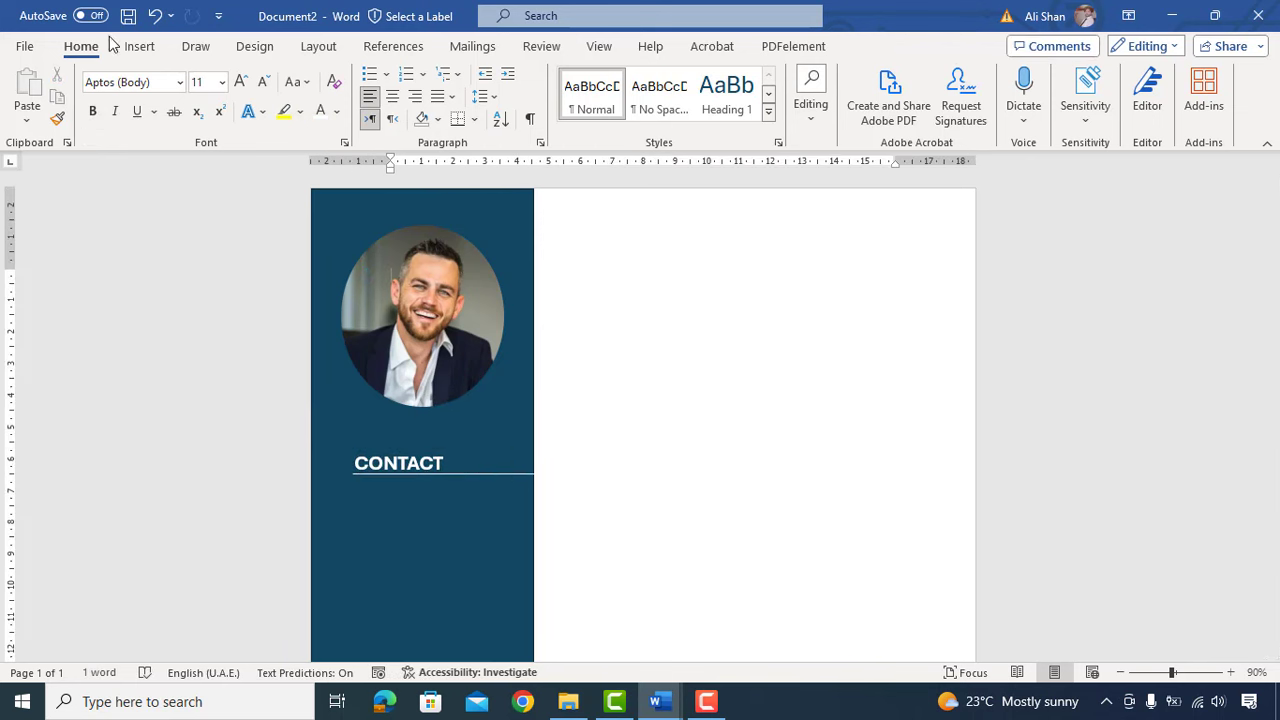
left_click(137, 48)
Step: Insert a phone icon from the stock icons, searched as PHONE
left_click(232, 95)
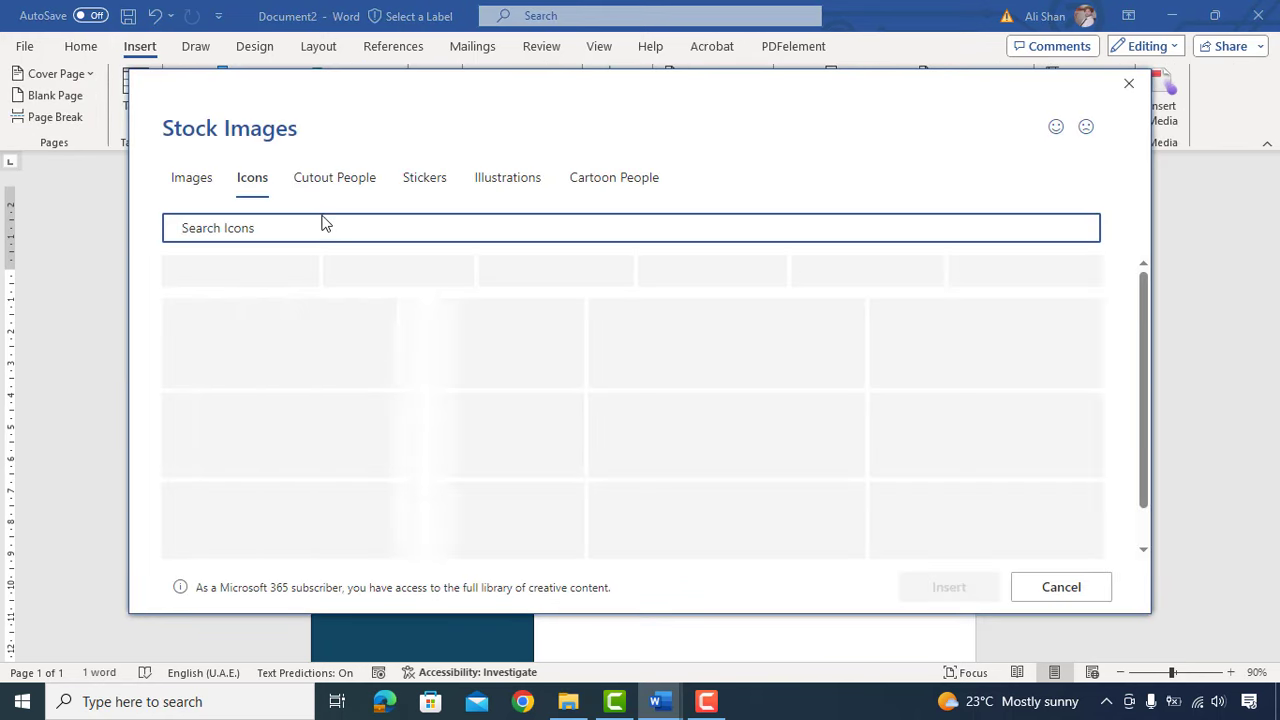
left_click(323, 220)
type("PHONE")
left_click(343, 296)
left_click(949, 587)
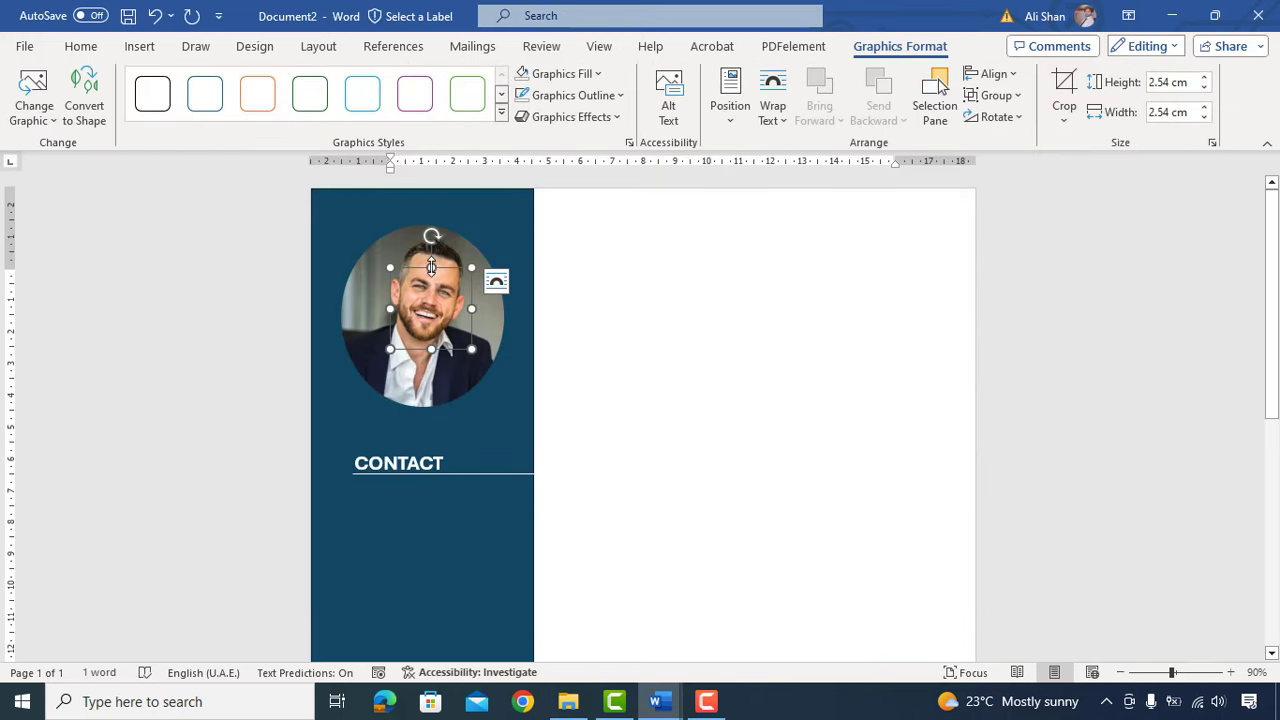
Step: Float the phone icon in front of text below CONTACT and shrink it to about 1 cm
right_click(430, 265)
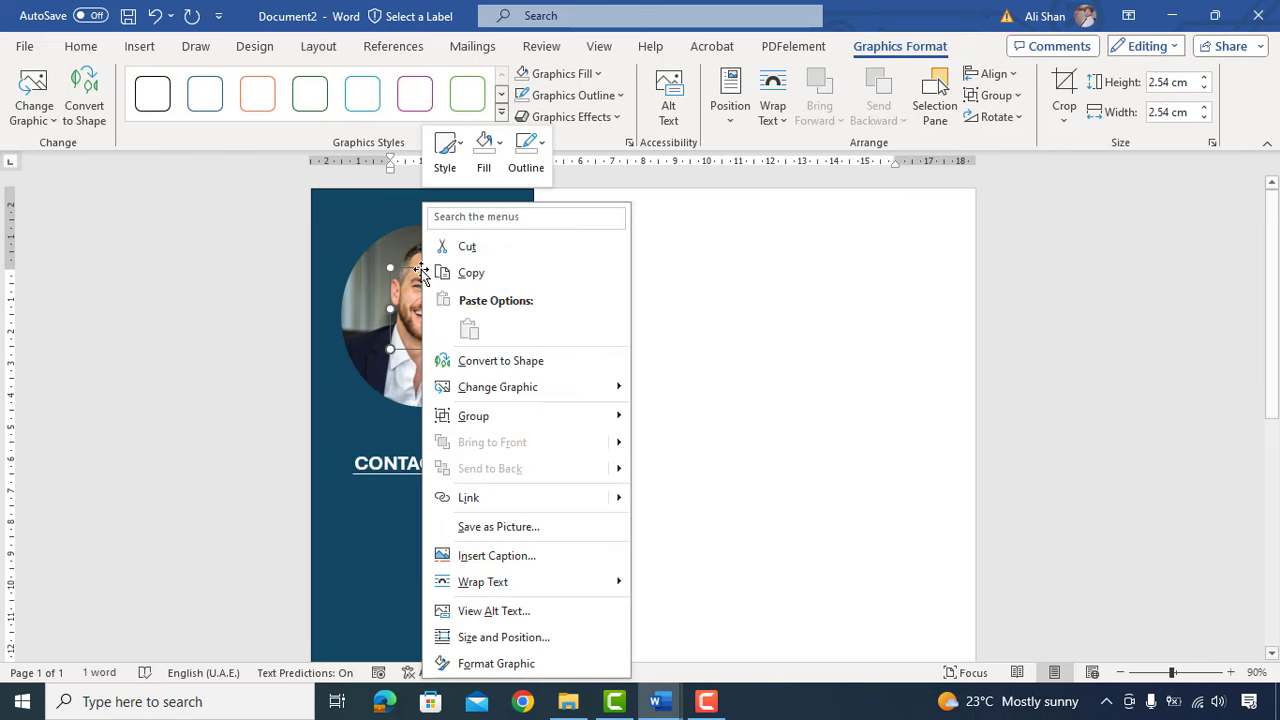
mouse_move(600, 582)
left_click(676, 528)
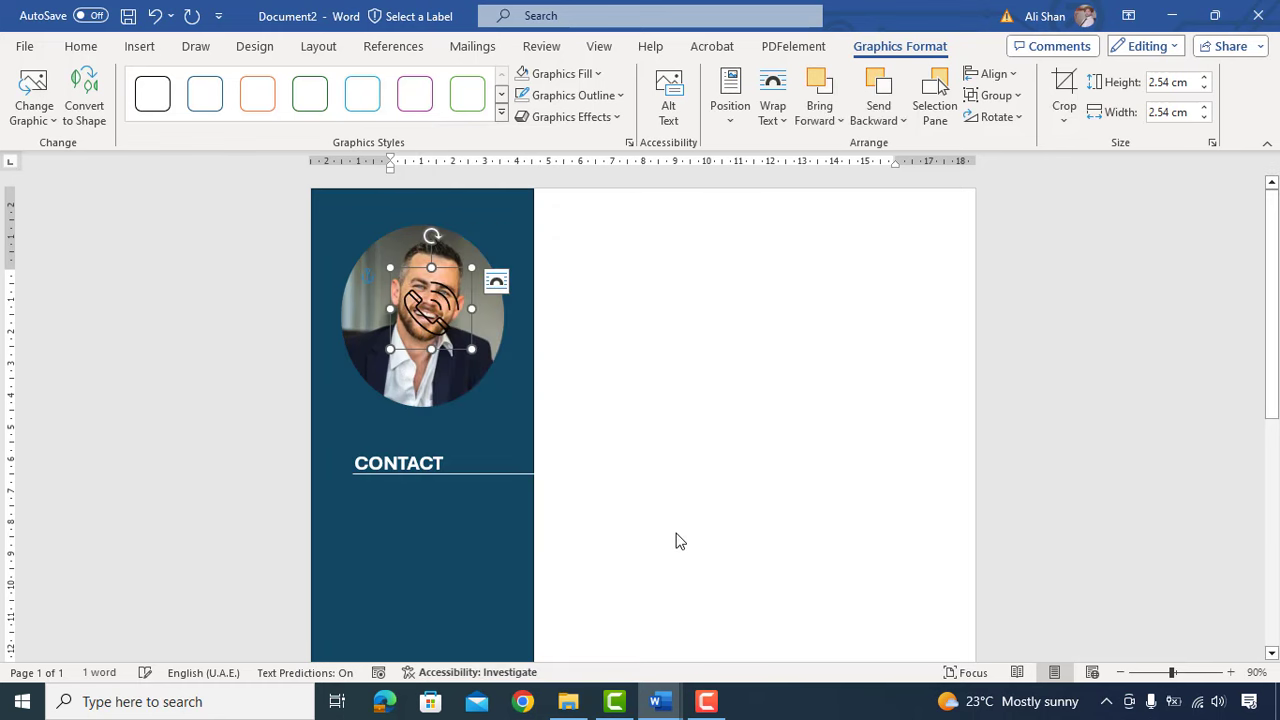
left_click_drag(438, 270, 398, 476)
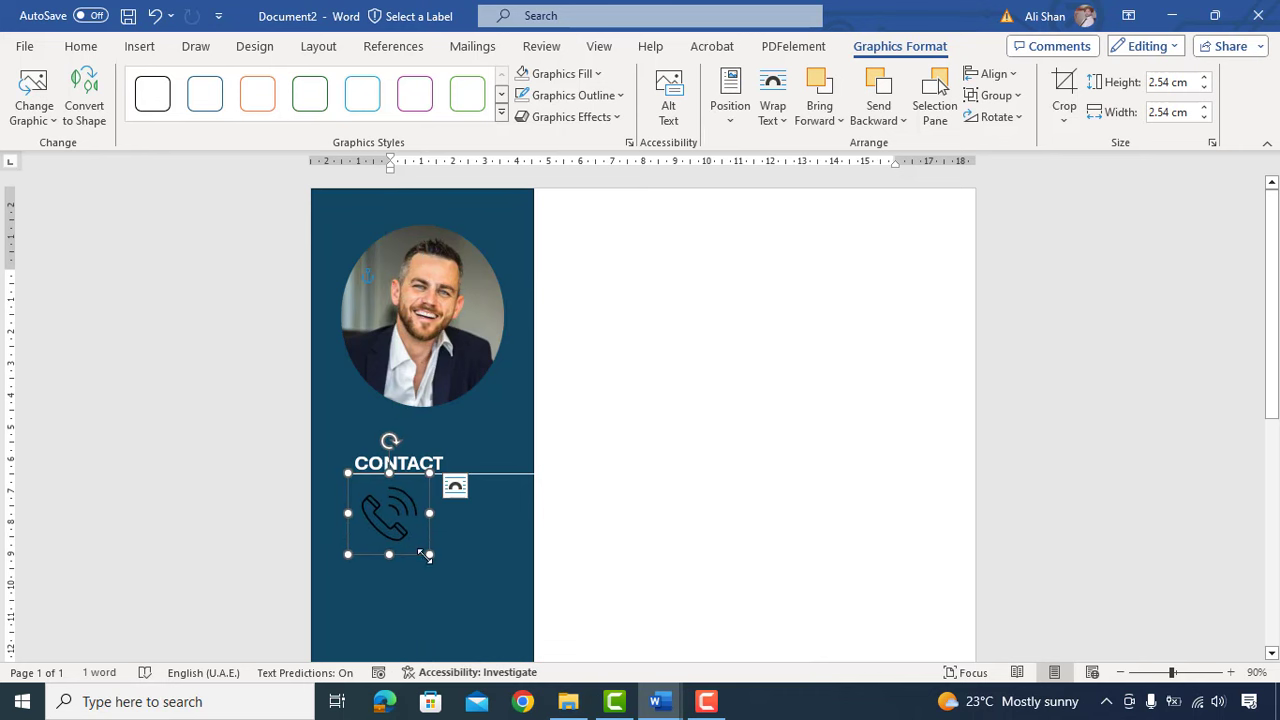
left_click_drag(427, 557, 384, 500)
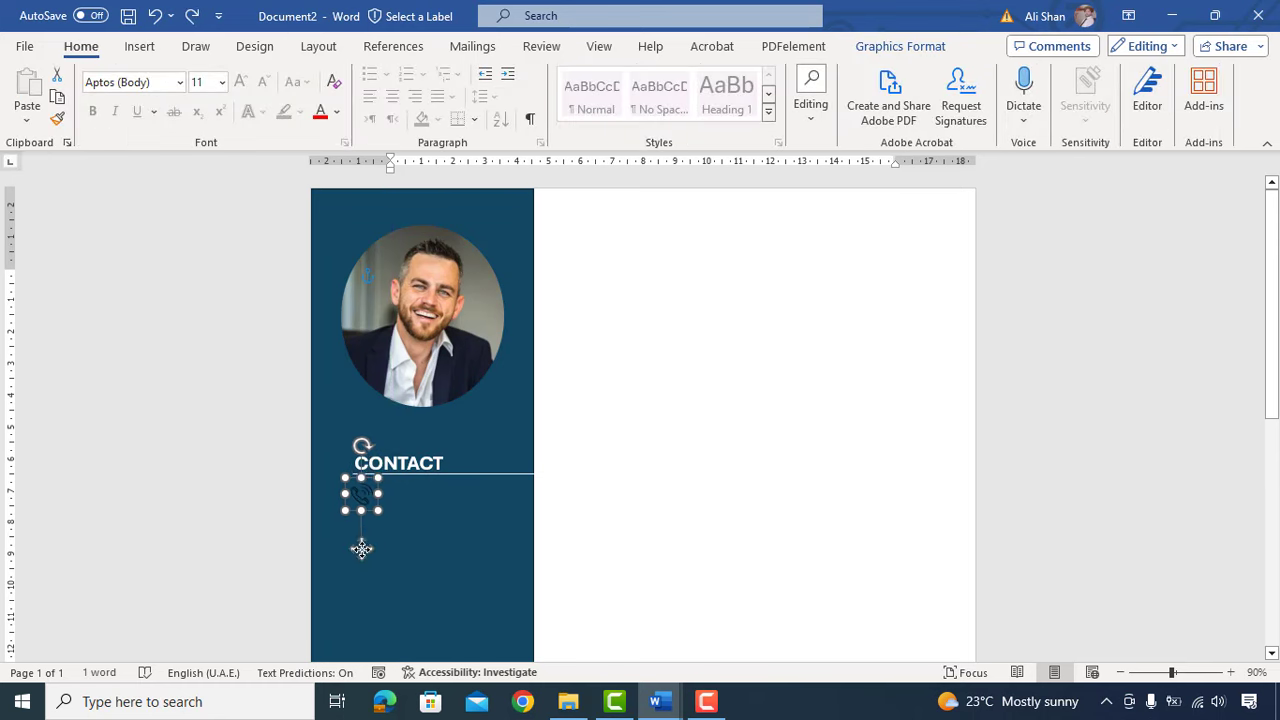
left_click_drag(361, 549, 361, 552)
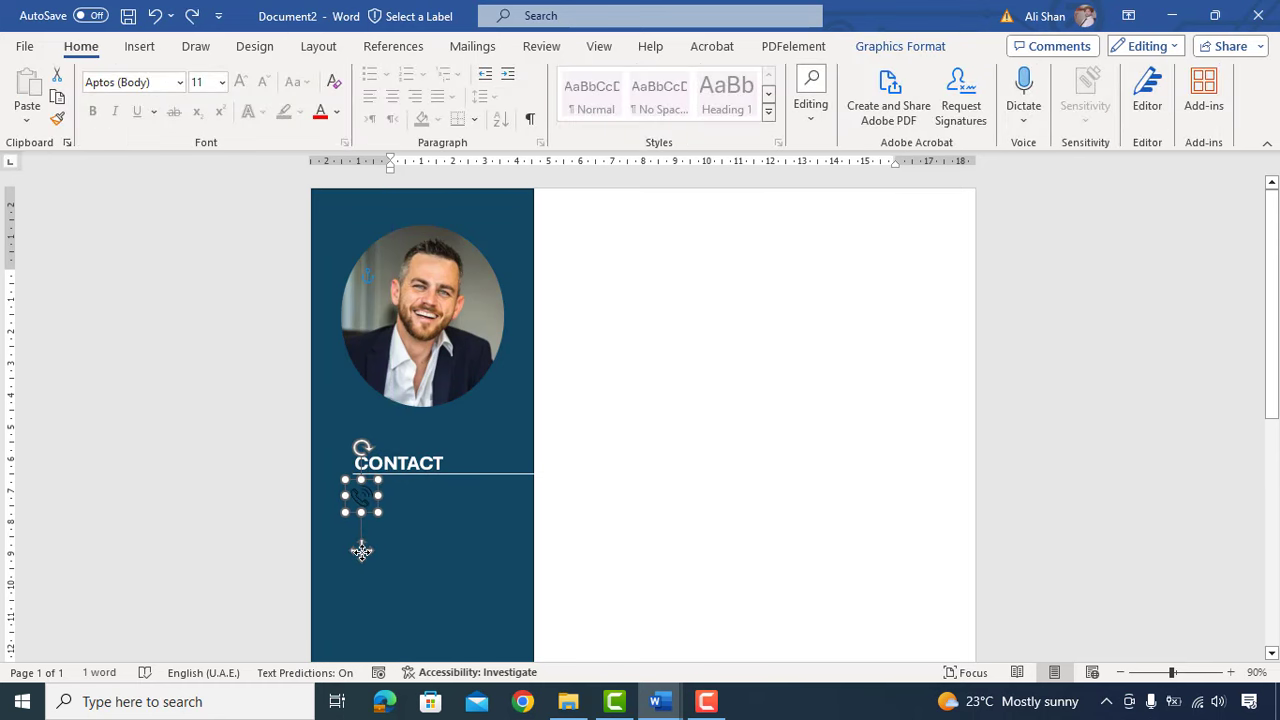
Step: Recolour the phone icon's fill white
left_click(930, 47)
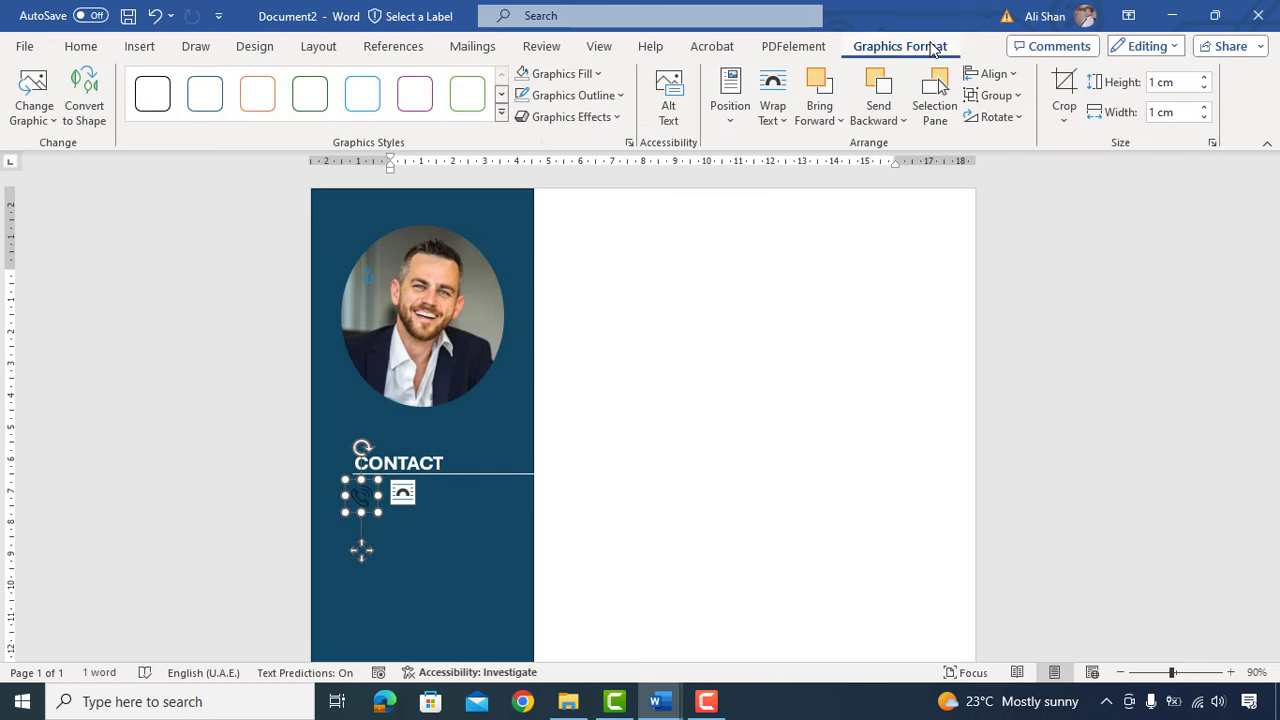
left_click(598, 73)
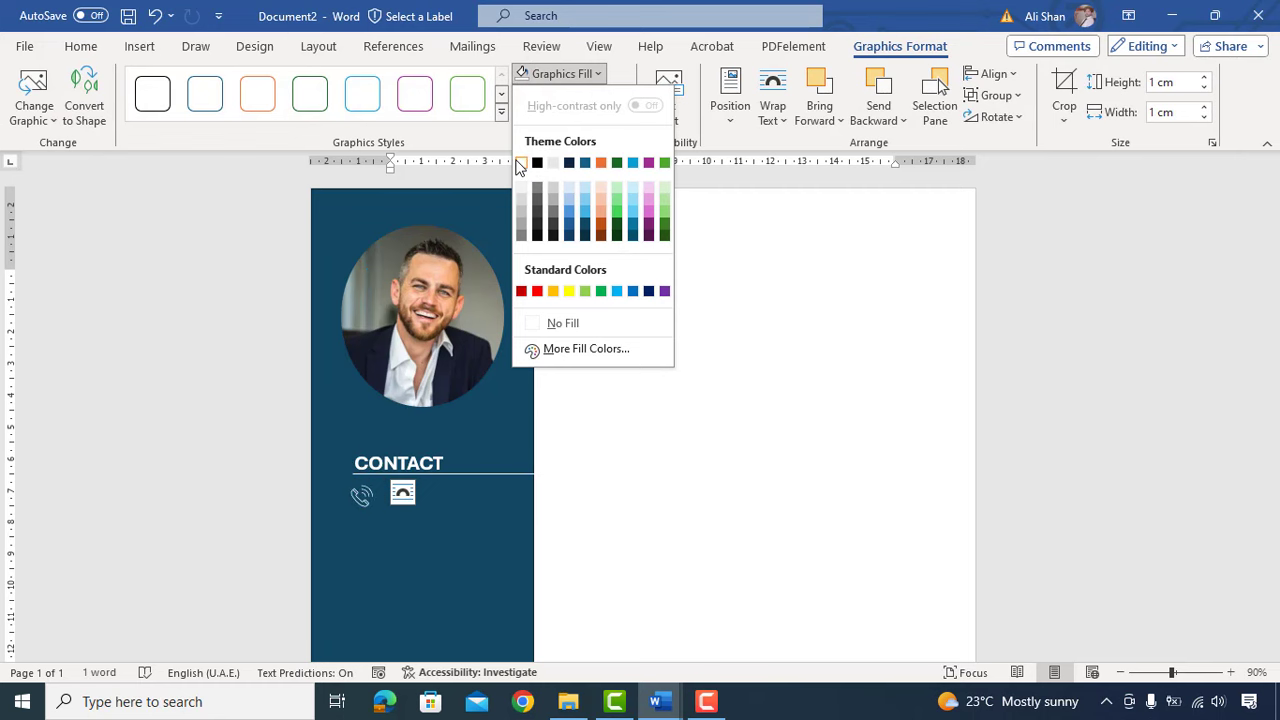
left_click(524, 164)
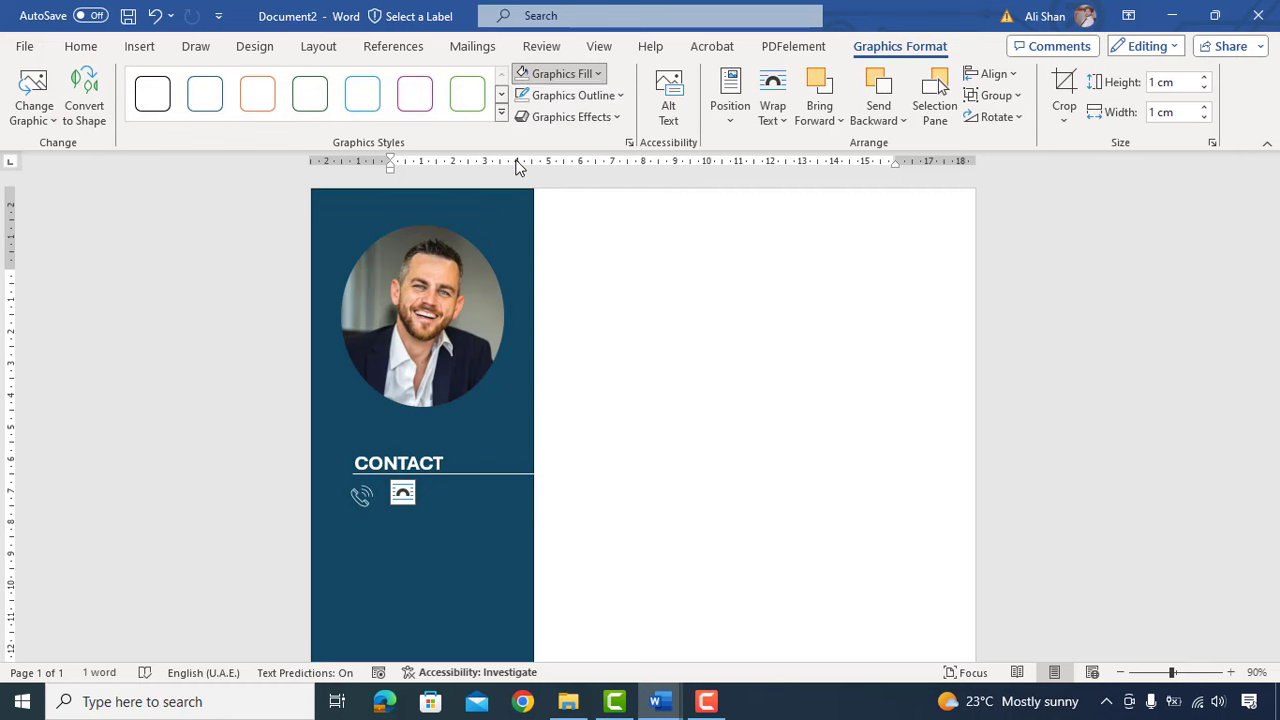
left_click(631, 487)
left_click(140, 46)
left_click(250, 74)
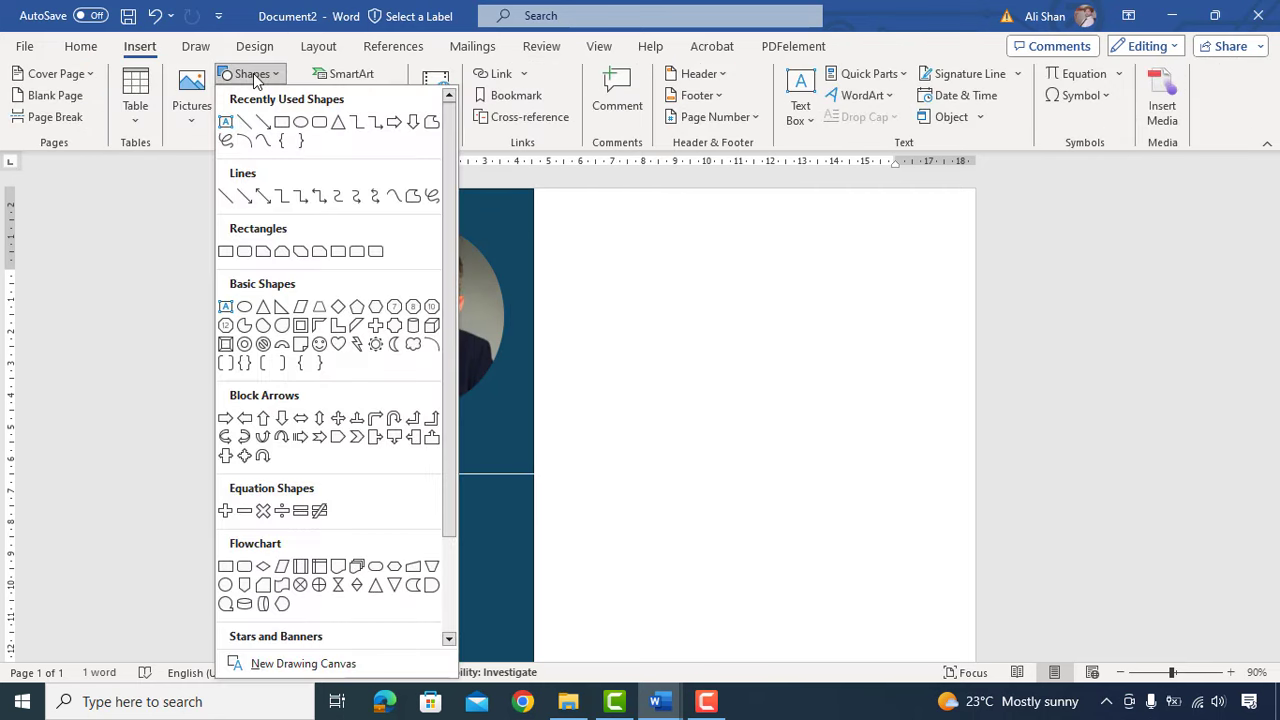
Step: Draw a text box beside the phone icon with no fill and no outline
left_click(225, 121)
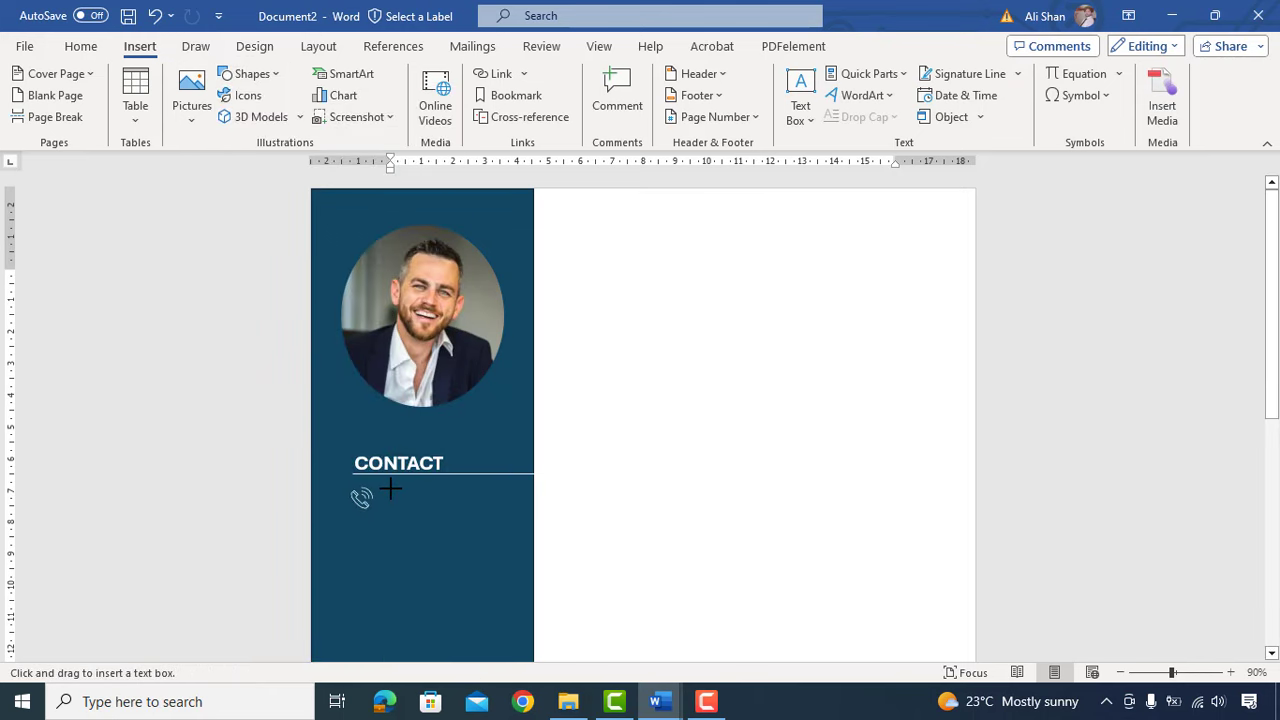
left_click_drag(390, 488, 521, 514)
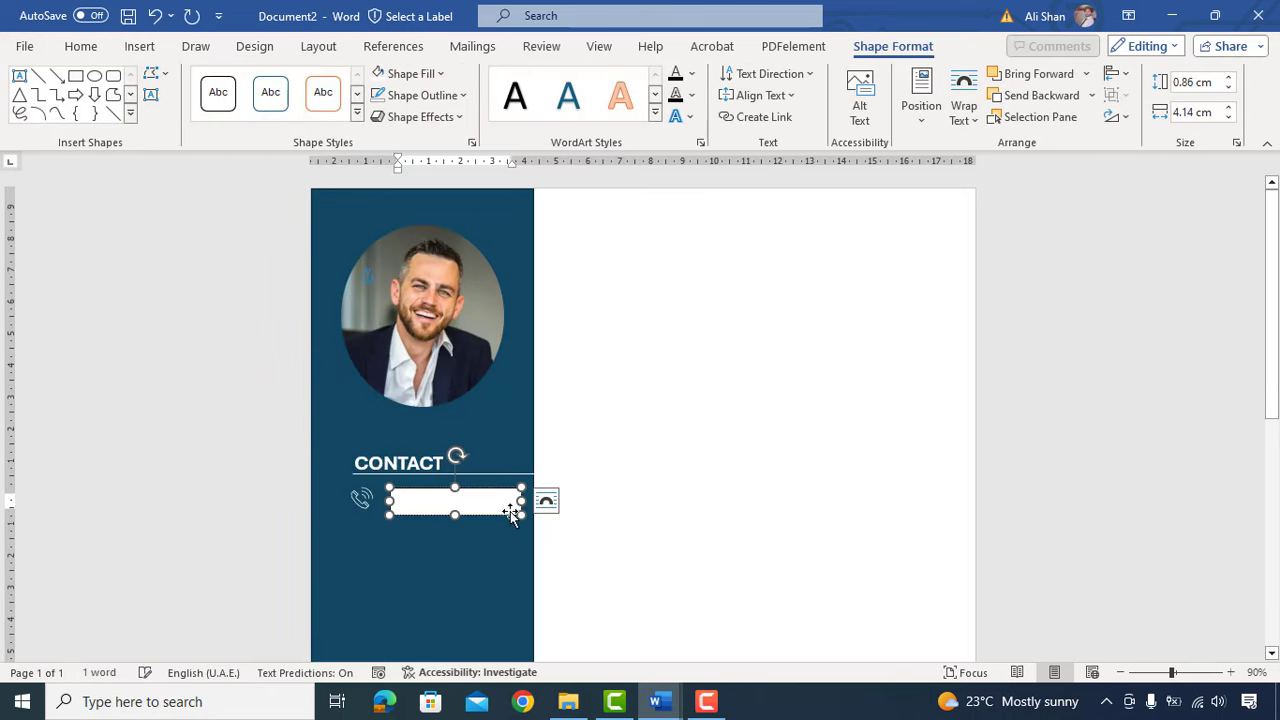
left_click(405, 73)
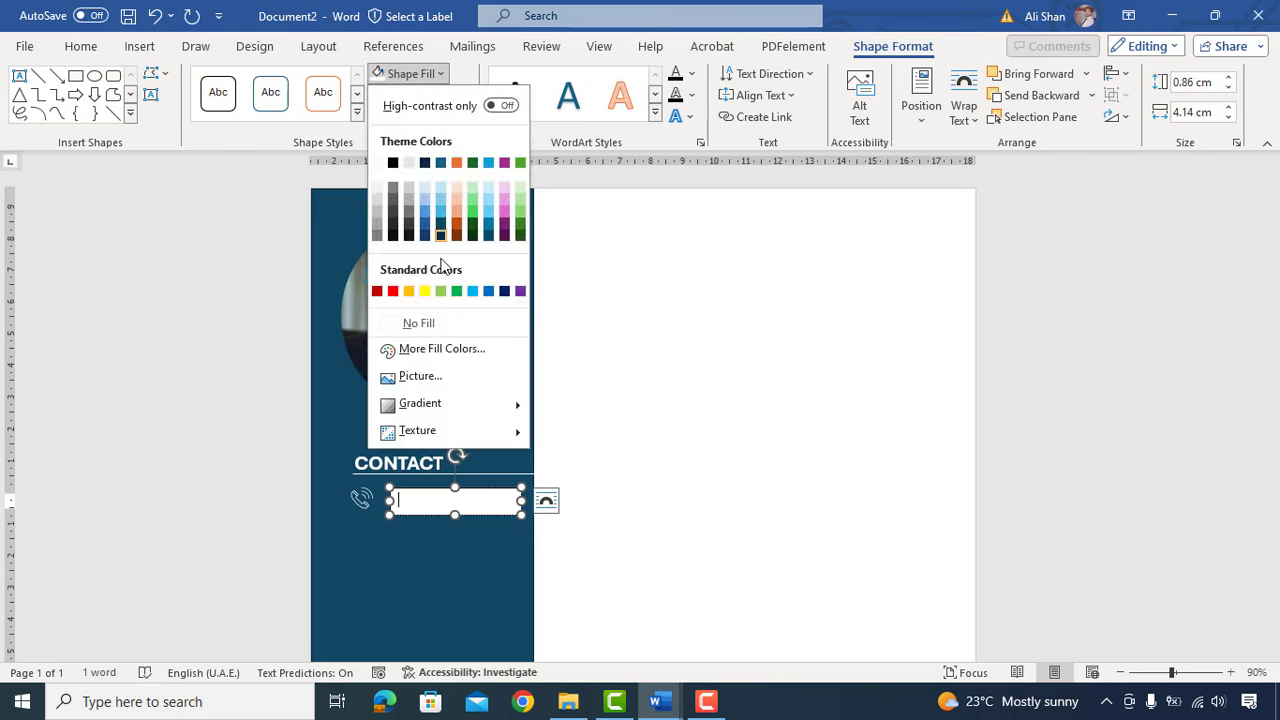
left_click(416, 323)
left_click(420, 95)
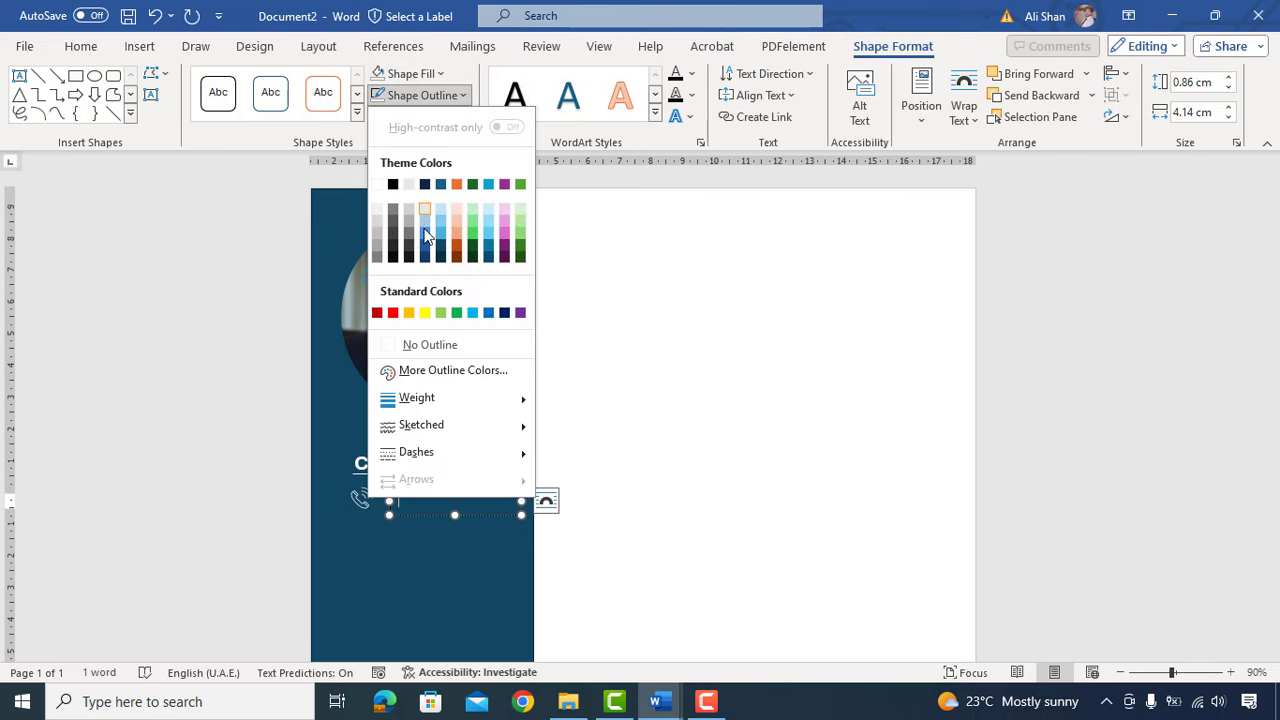
left_click(417, 344)
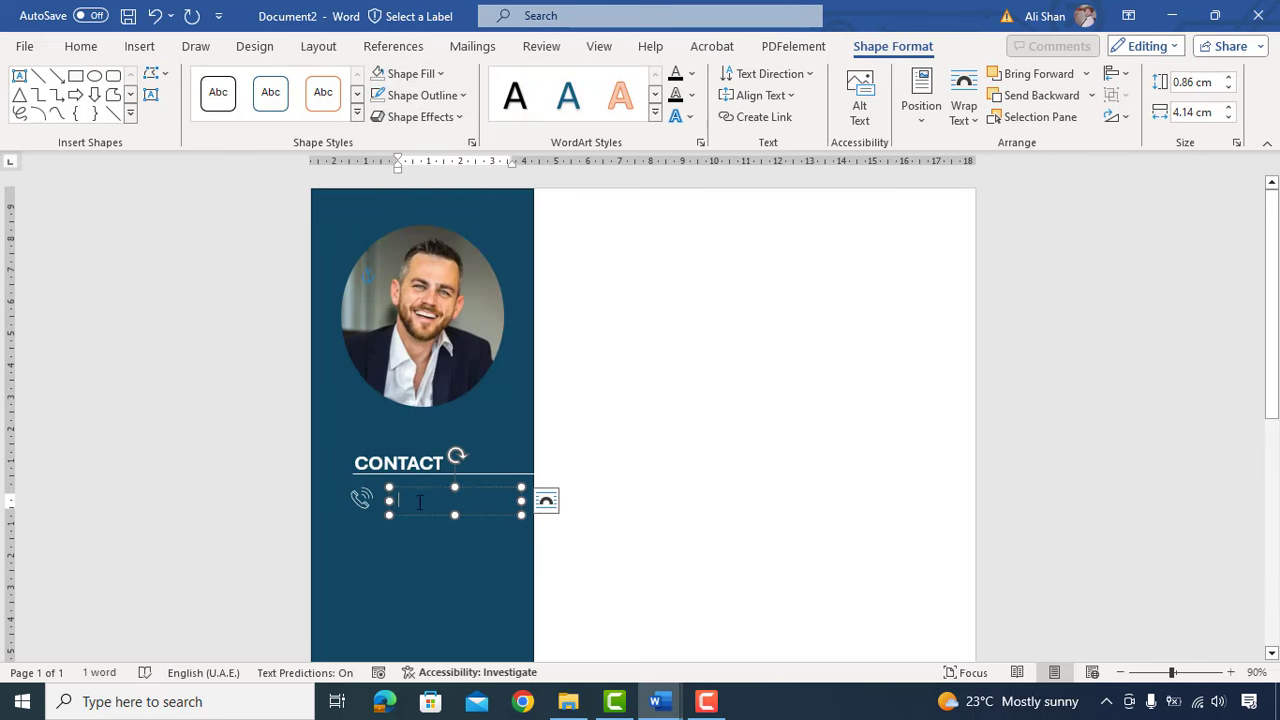
Step: Enter a placeholder phone number in white and select it together with the phone icon
type("+44 0000 0000 00")
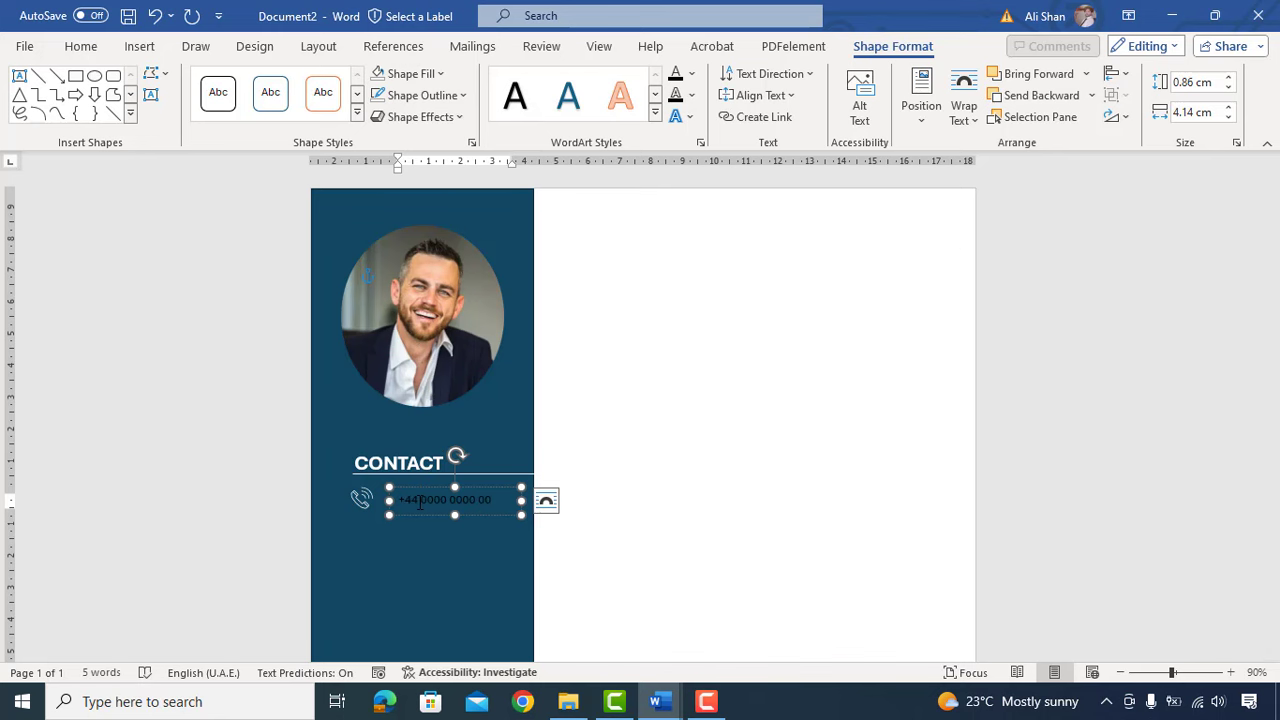
key("ctrl+a")
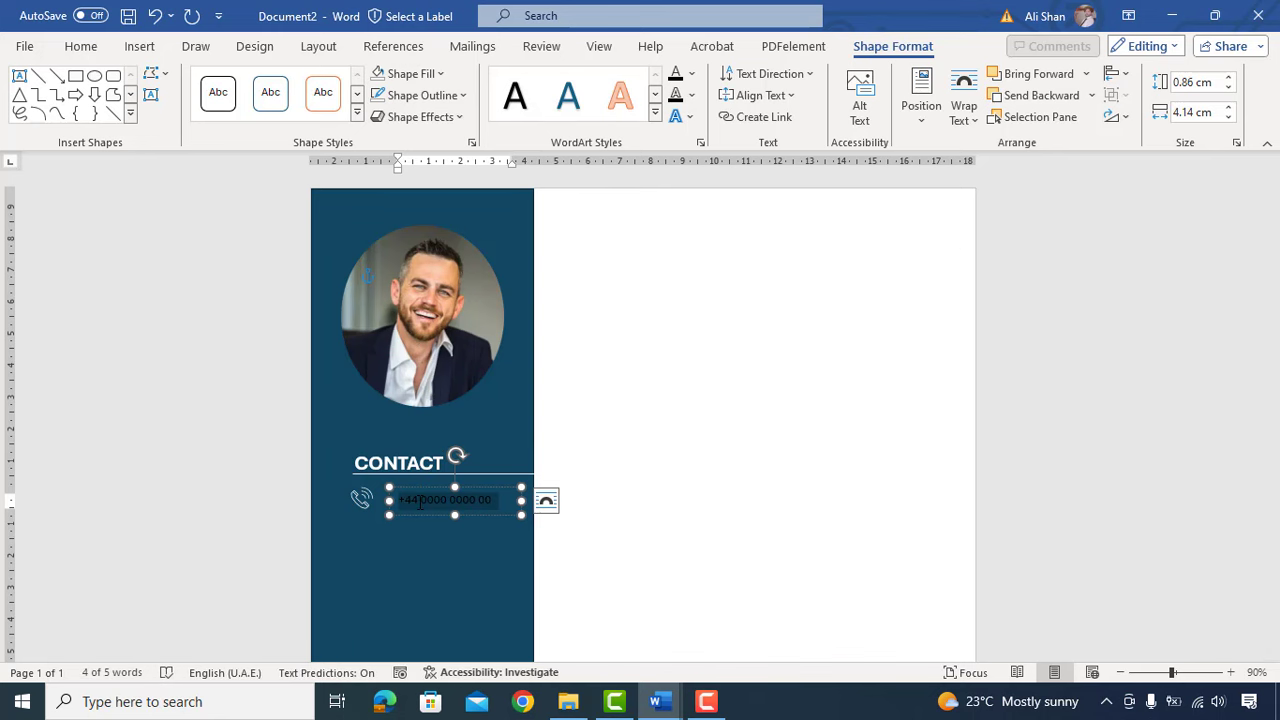
left_click(80, 46)
left_click(320, 111)
left_click(361, 500, "shift")
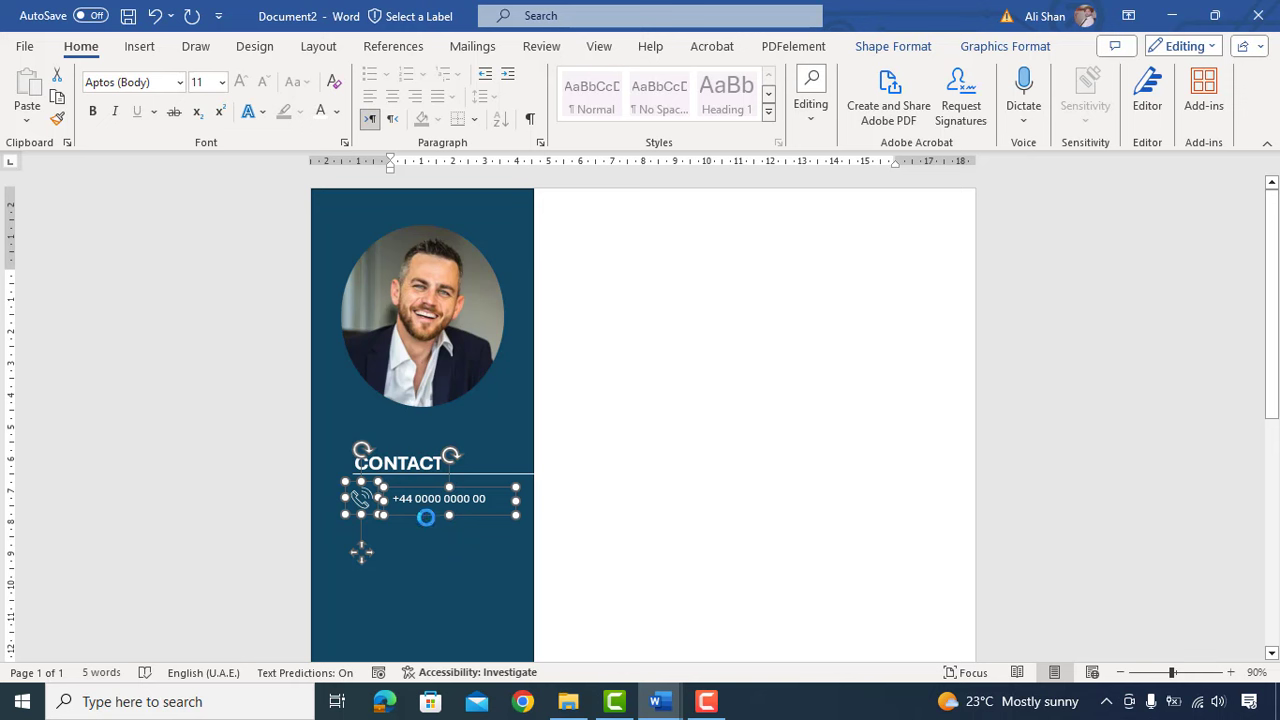
Step: Duplicate the phone icon and number as a row just below the original
left_click_drag(426, 513, 426, 526)
key("Down")
key("Down")
key("Down")
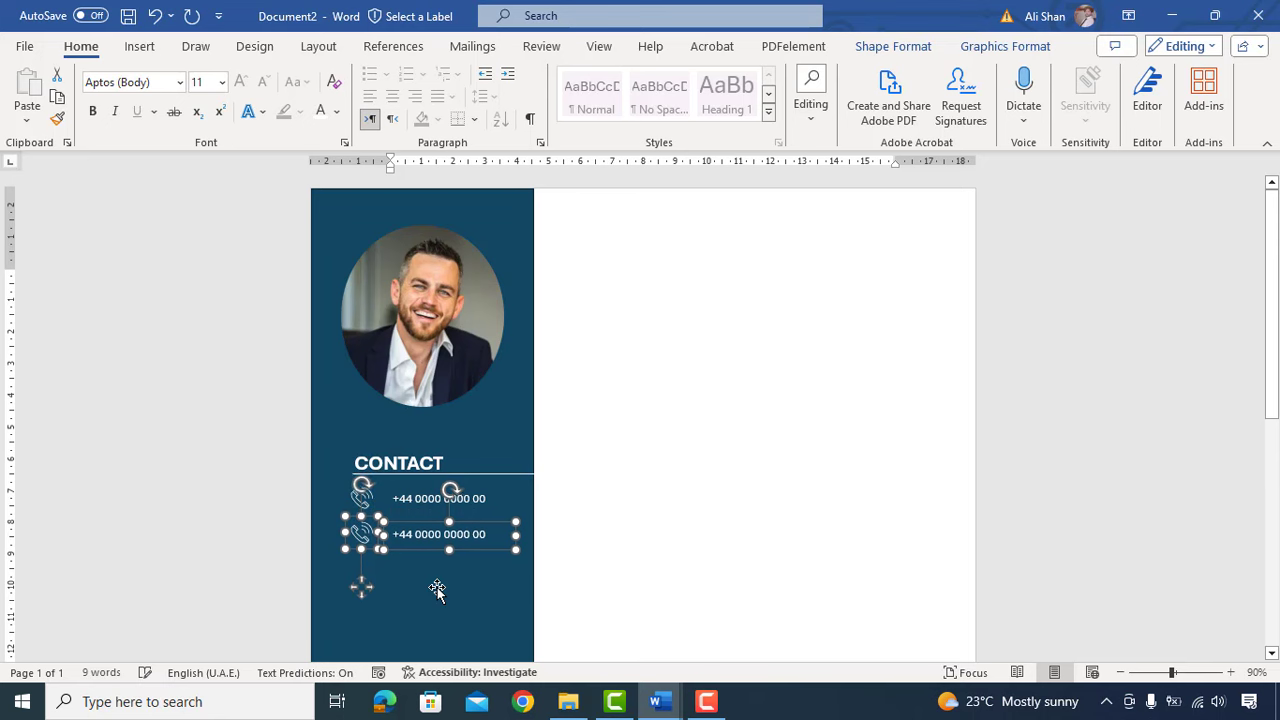
key("Up")
key("Up")
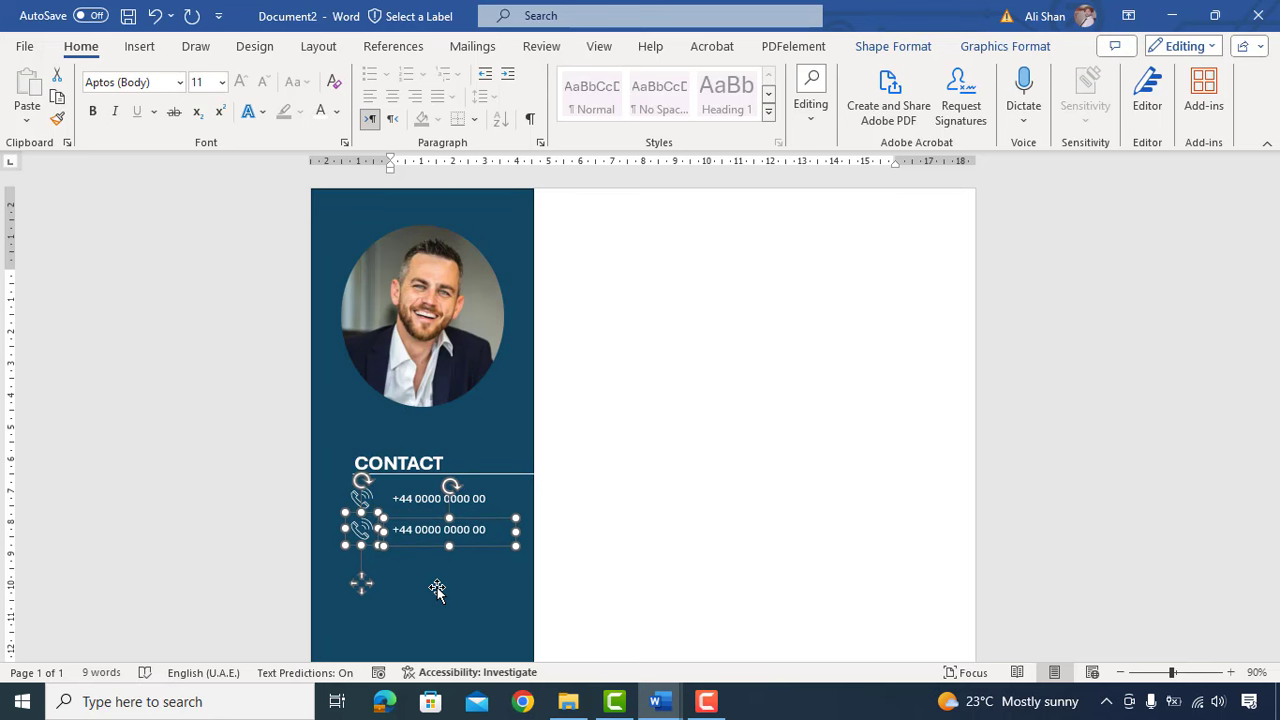
left_click(437, 590)
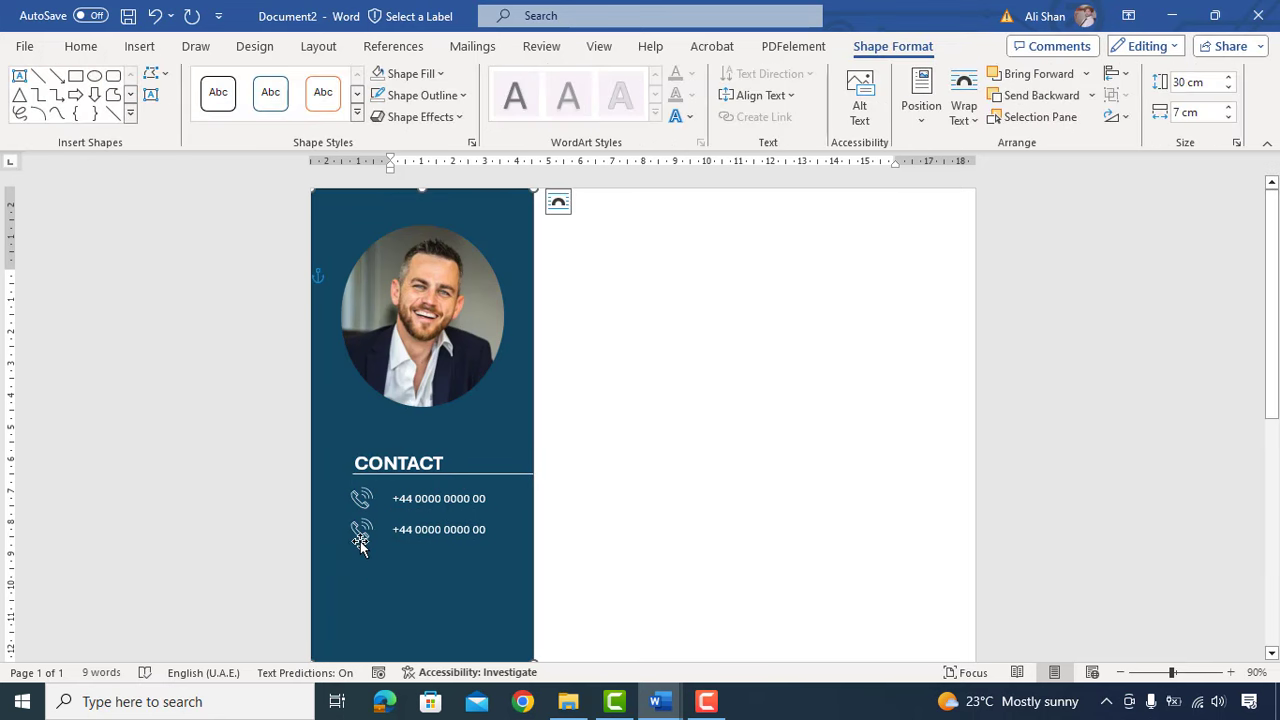
Step: Replace the copied icon with an envelope icon found by searching EMAIL
left_click(362, 531)
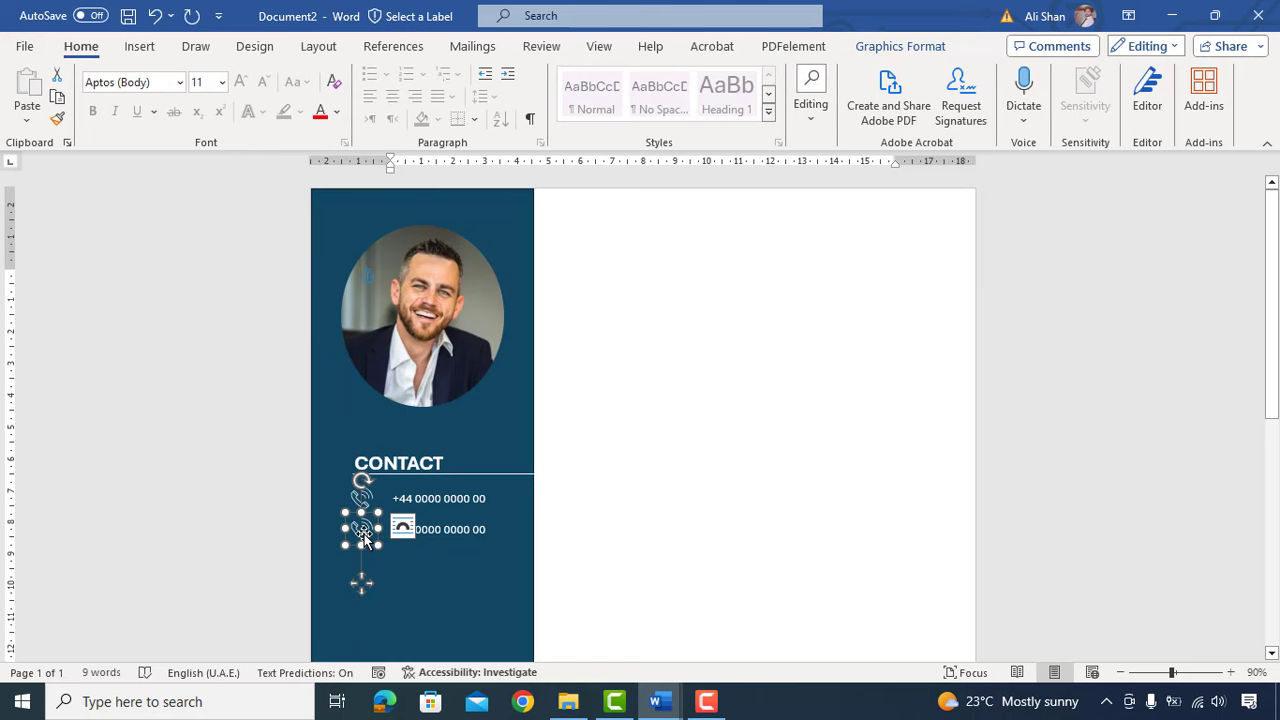
right_click(364, 537)
mouse_move(540, 243)
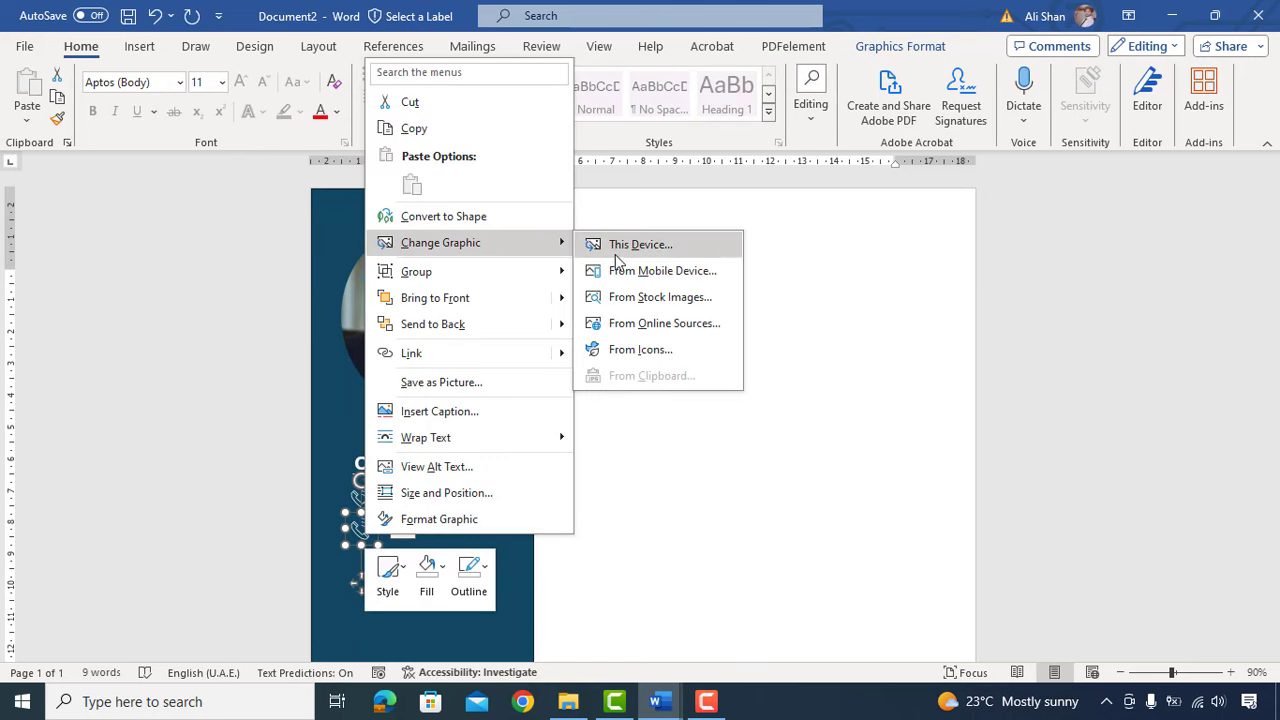
left_click(662, 350)
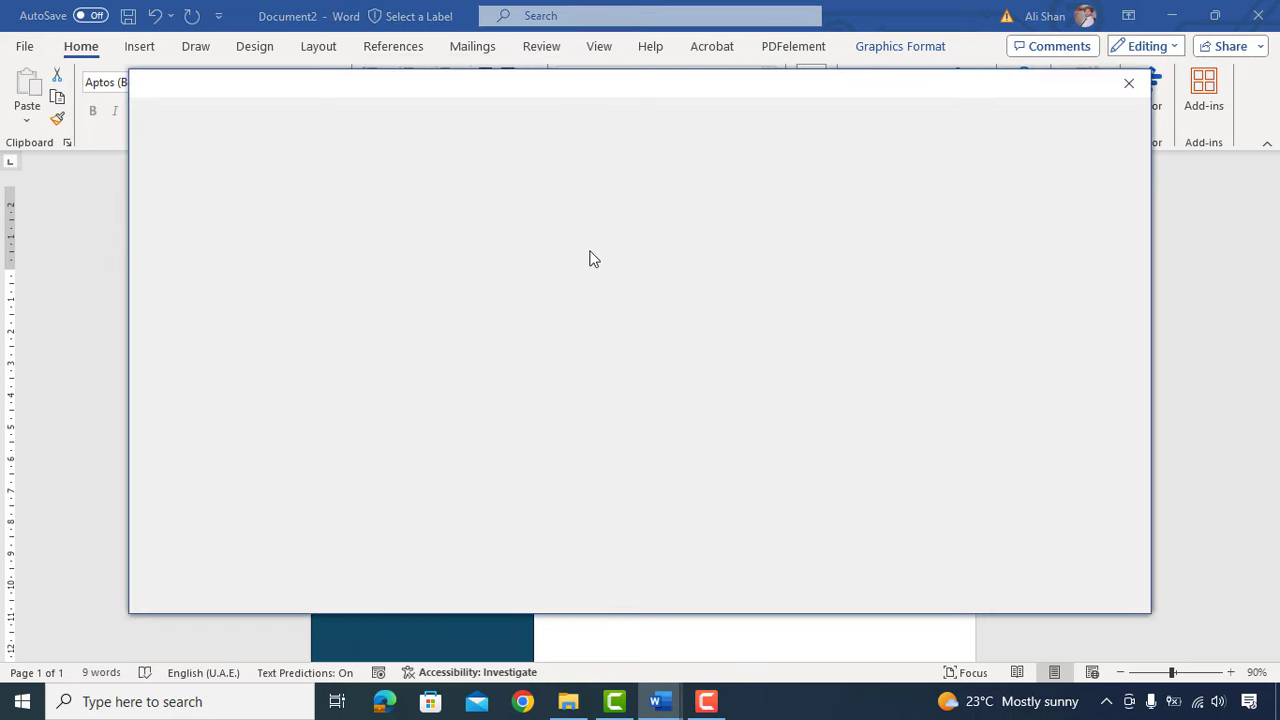
type("EMA")
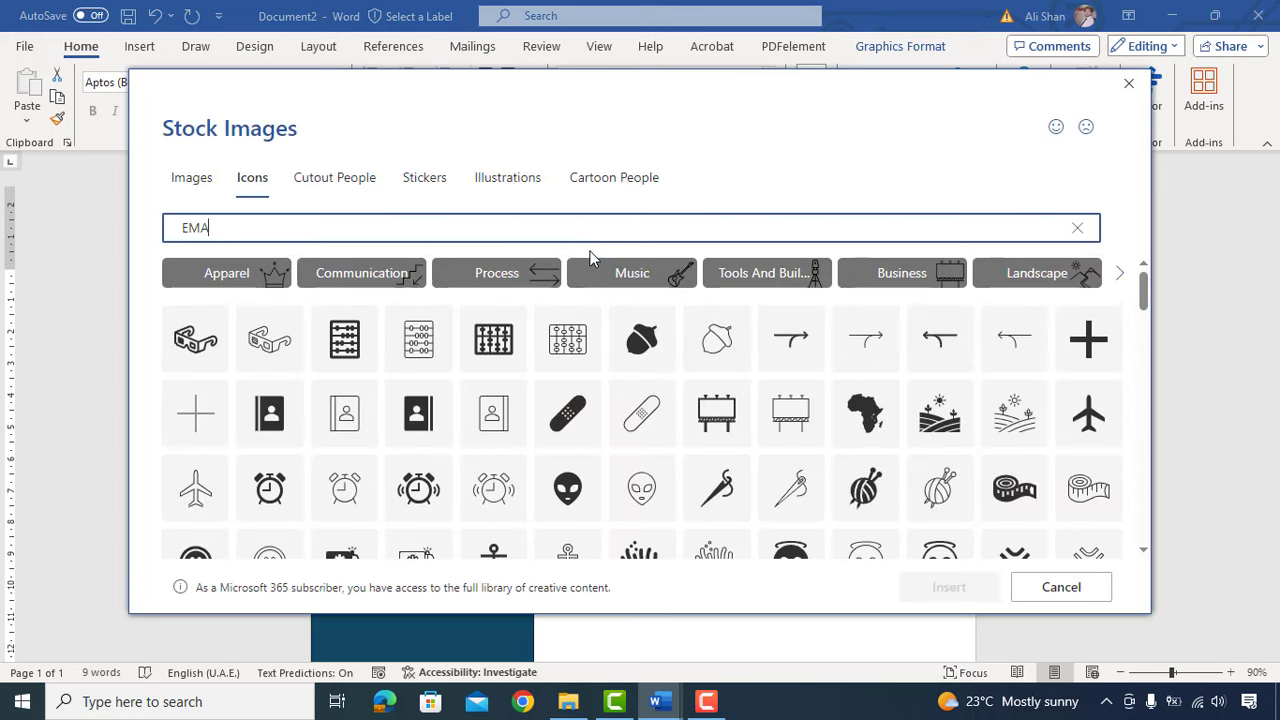
type("IL")
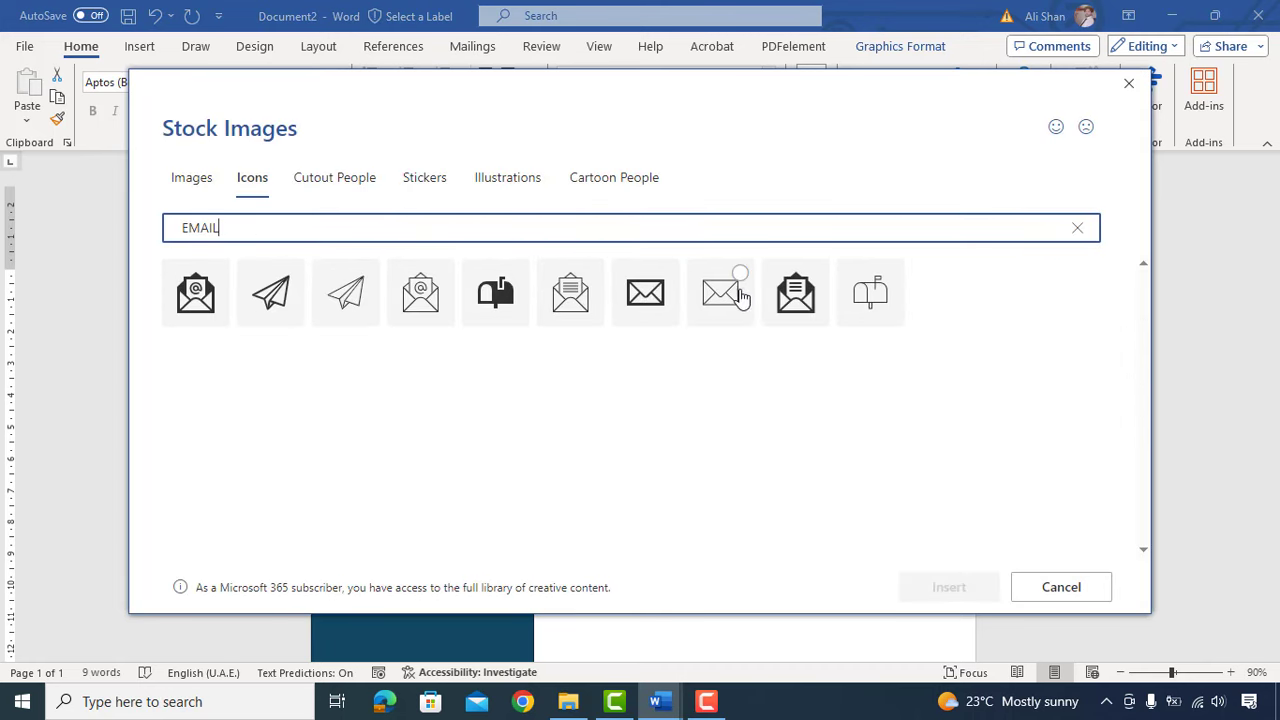
left_click(795, 293)
left_click(962, 587)
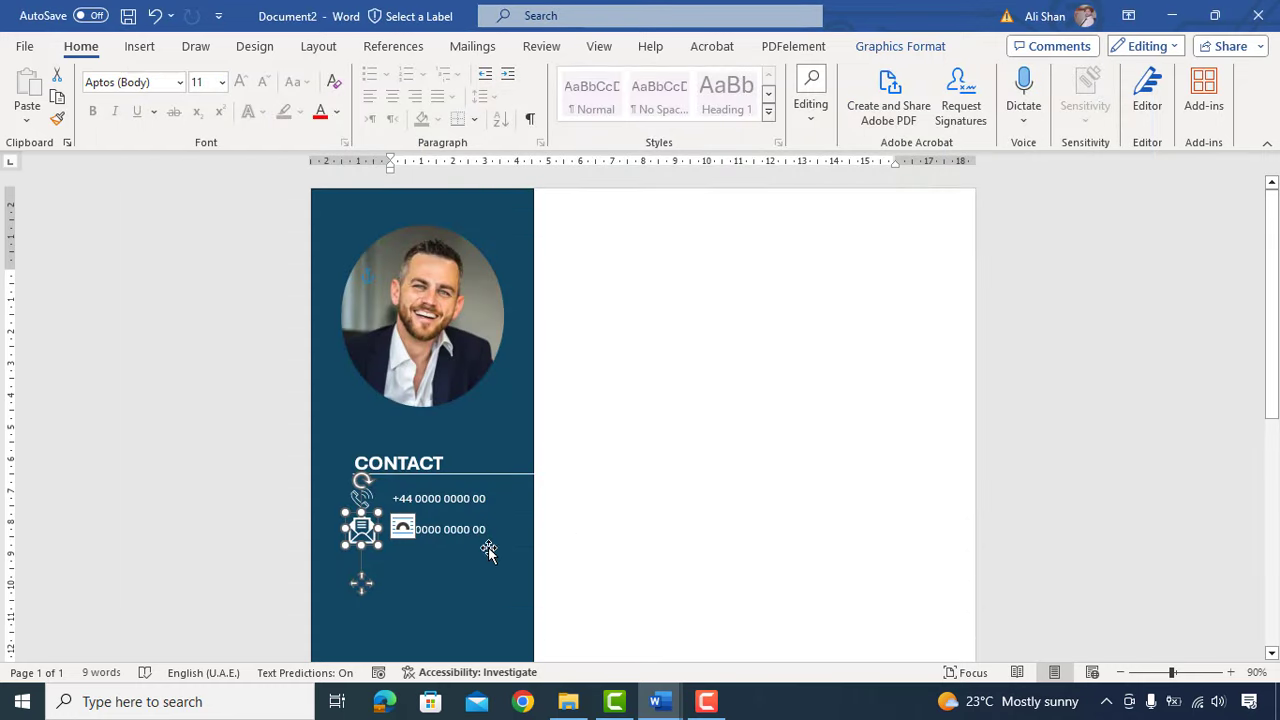
Step: Resize and align the envelope icon, then type a placeholder e-mail address beside it
left_click_drag(377, 547, 370, 537)
left_click_drag(368, 536, 370, 538)
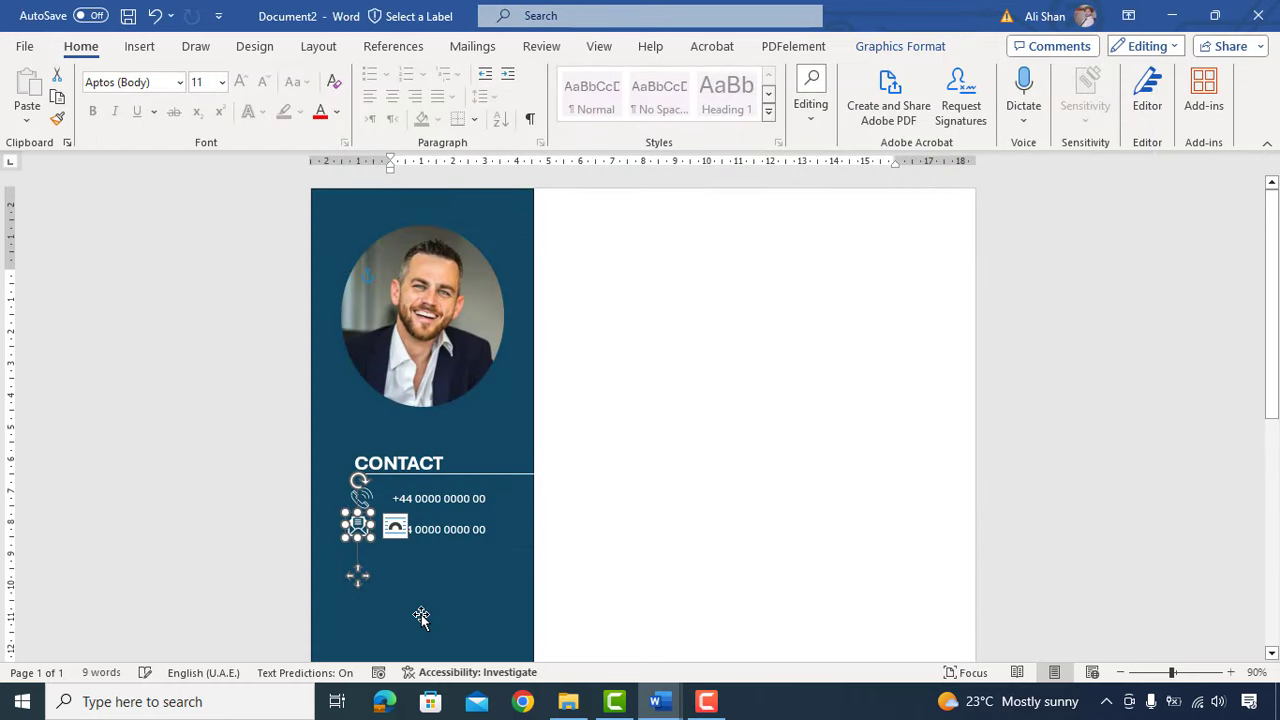
key("Right")
key("Right")
key("Right")
key("Right")
key("Down")
left_click_drag(393, 530, 487, 530)
type("ABC")
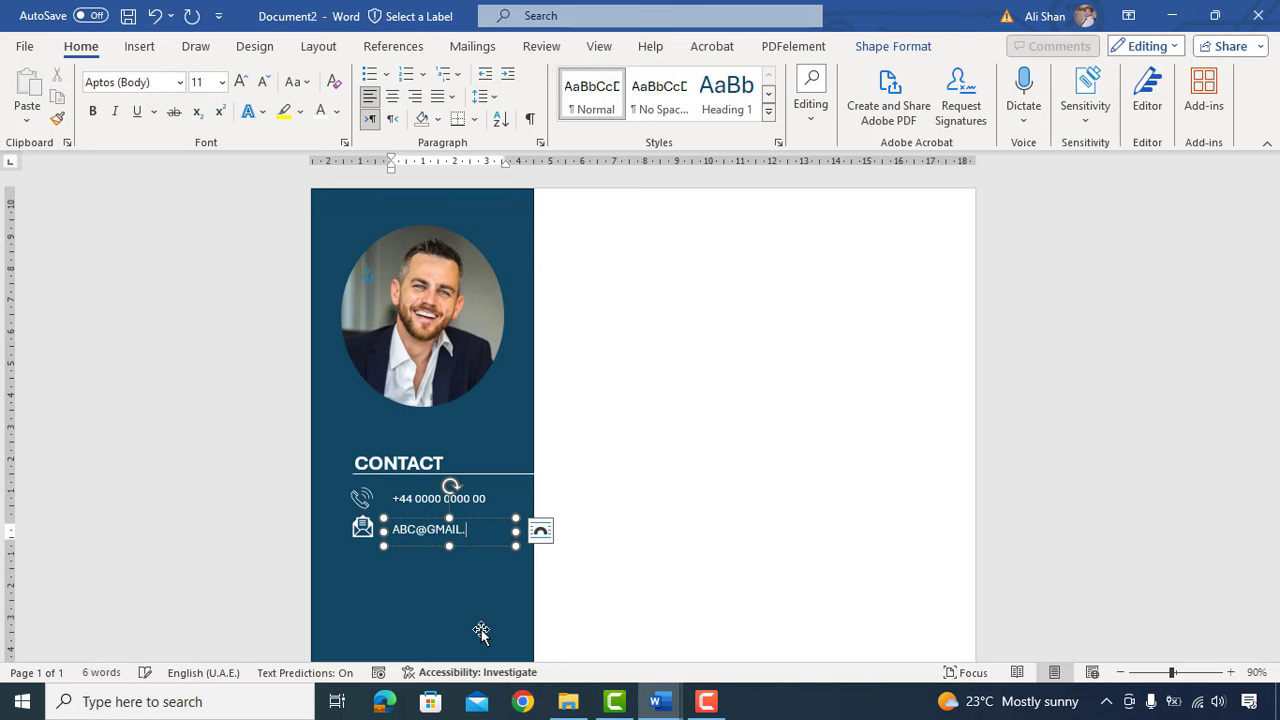
Step: Duplicate the envelope icon and e-mail row just below it
left_click(443, 566)
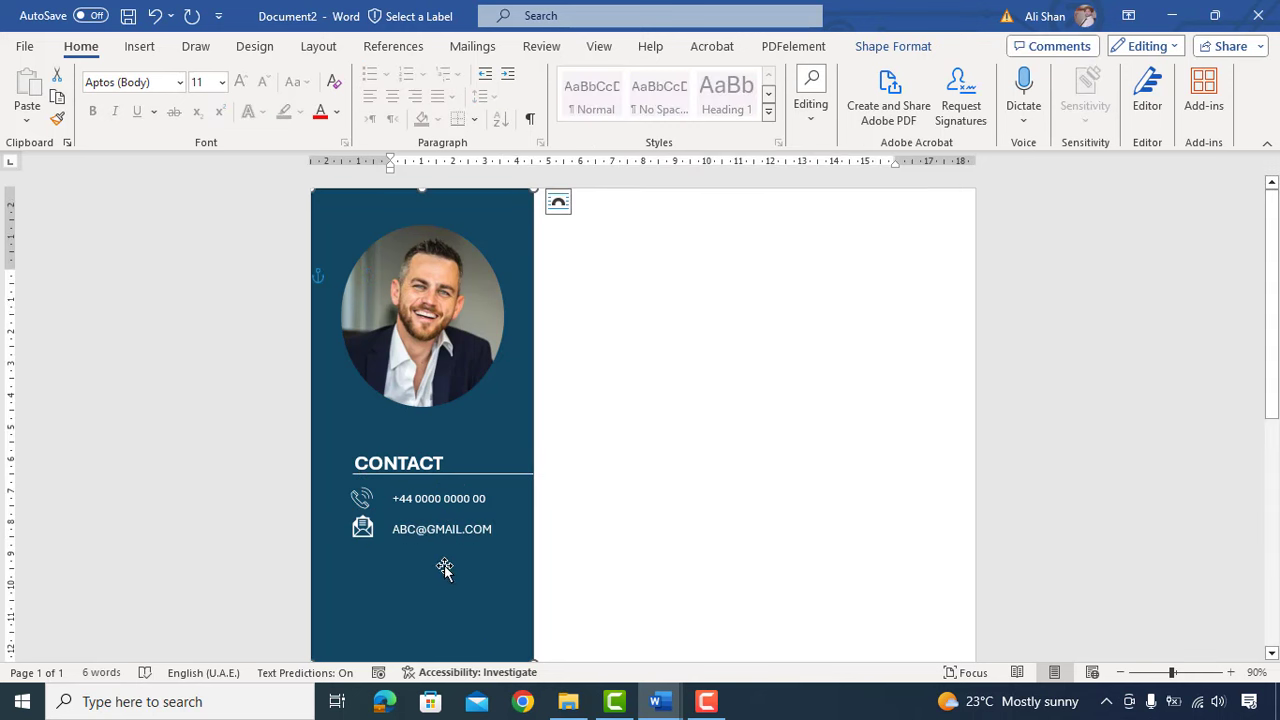
scroll(443, 566, "down", 1)
left_click(358, 451)
left_click(445, 446, "shift")
left_click(445, 515, "shift")
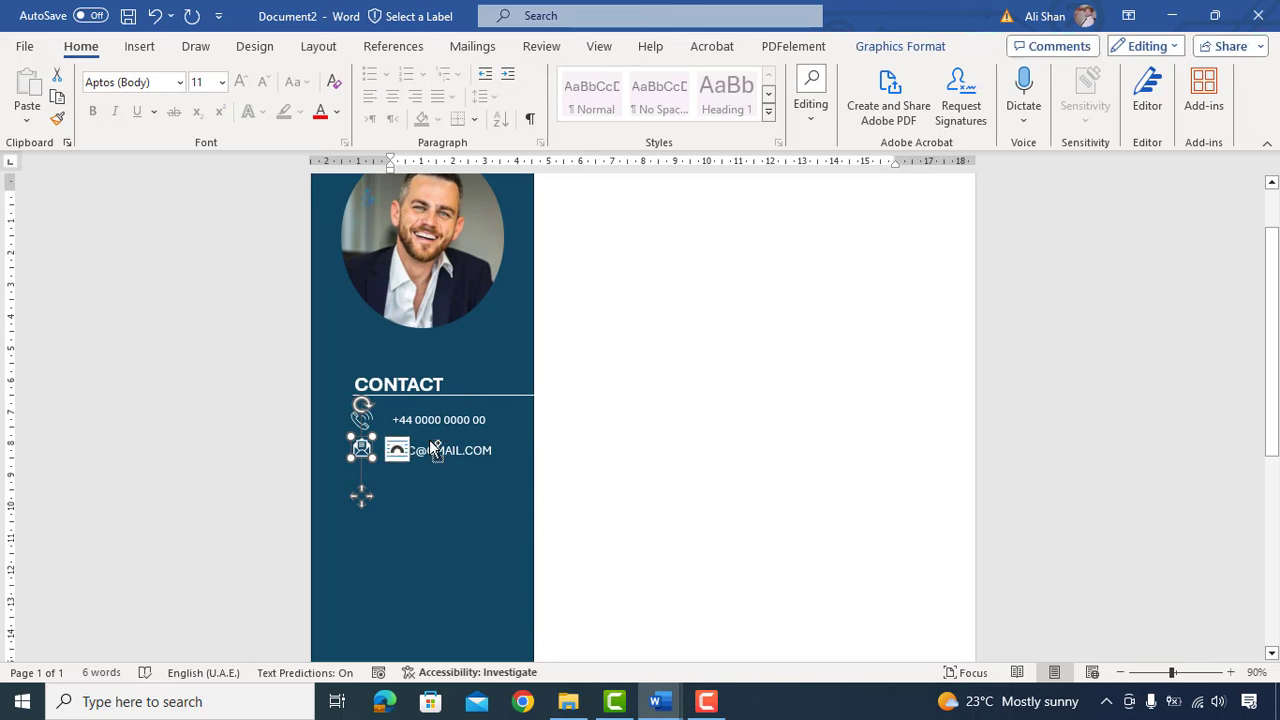
left_click(408, 462, "shift")
left_click_drag(408, 470, 409, 481)
key("Down")
key("Down")
key("Down")
key("ctrl+Up")
key("ctrl+Up")
key("ctrl+Up")
key("ctrl+Up")
key("ctrl+Up")
key("ctrl+Up")
key("ctrl+Up")
key("ctrl+Up")
left_click(415, 549)
Step: Swap the copied icon for an outlined location-pin icon from a LOCATION search, enlarged slightly
left_click(361, 474)
right_click(361, 474)
mouse_move(520, 387)
left_click(637, 493)
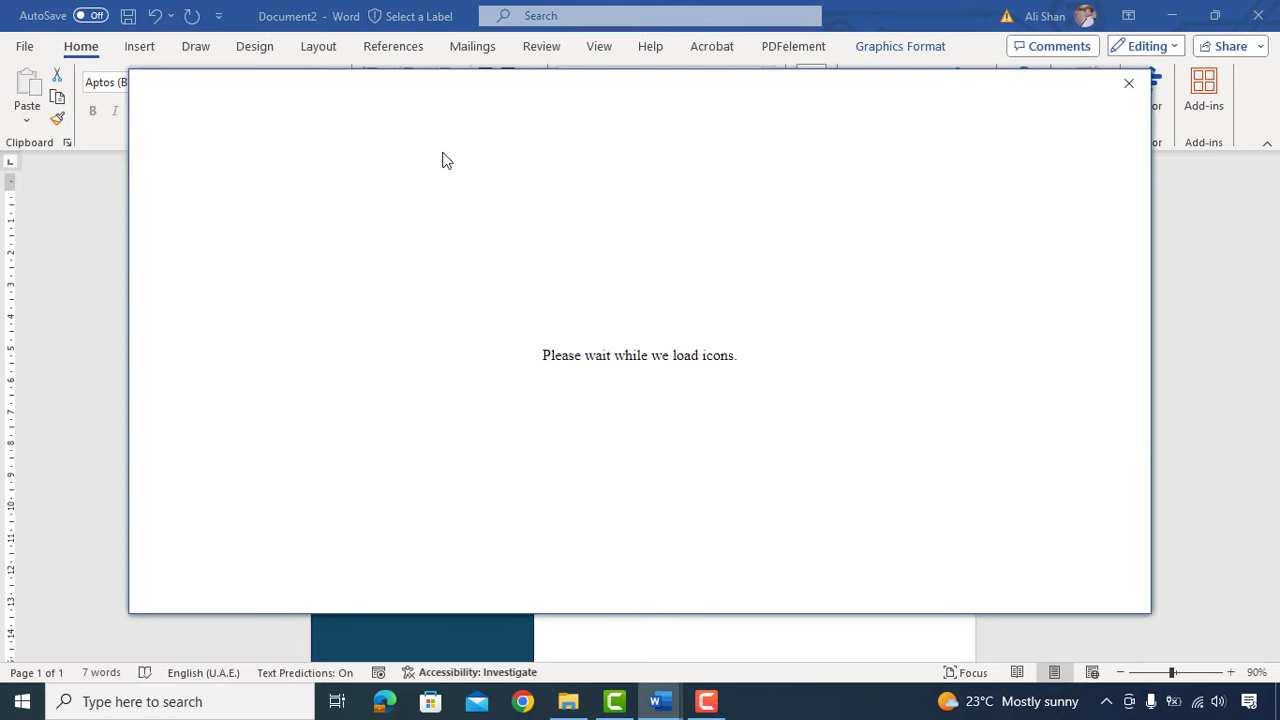
type("LOCATION")
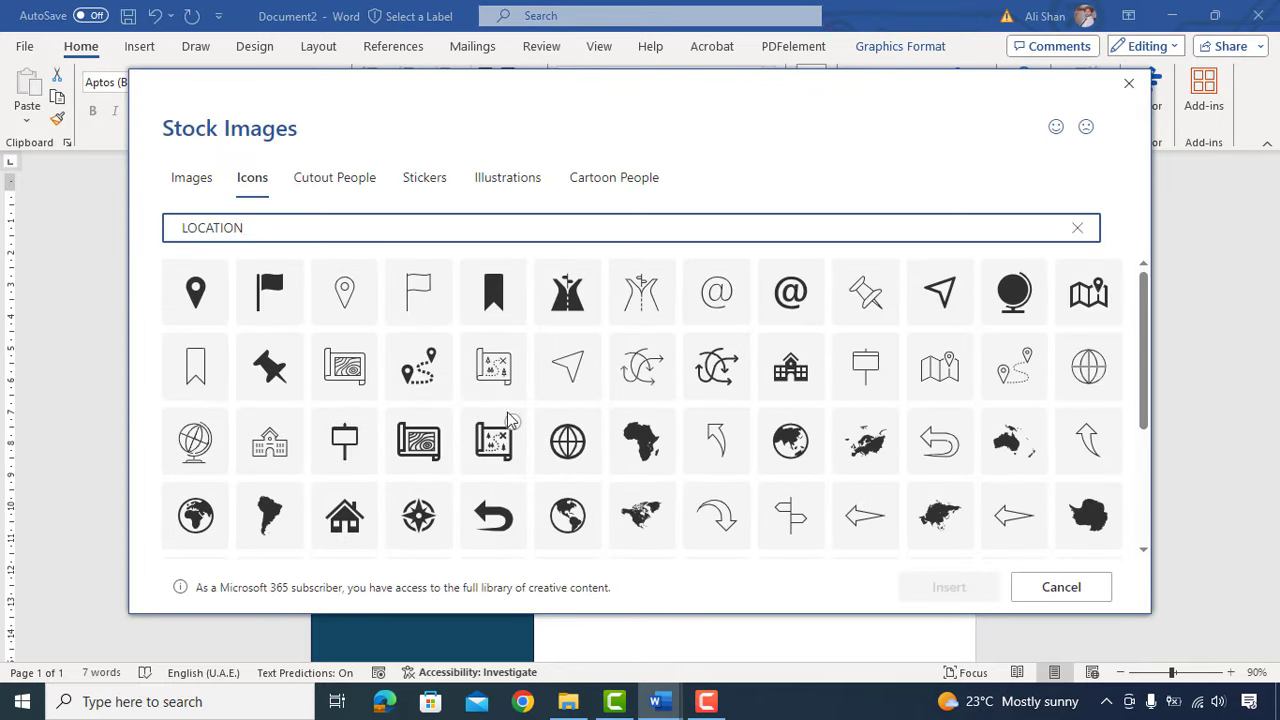
left_click(345, 292)
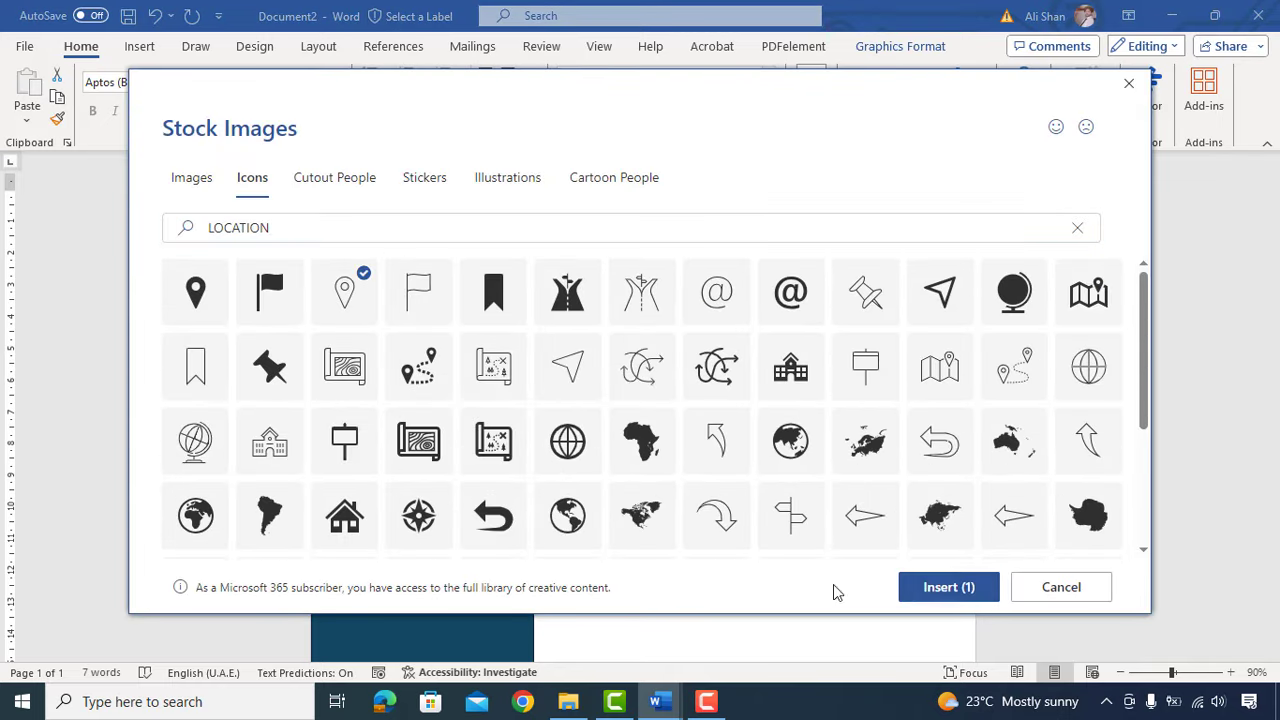
left_click(936, 590)
left_click_drag(371, 488, 371, 519)
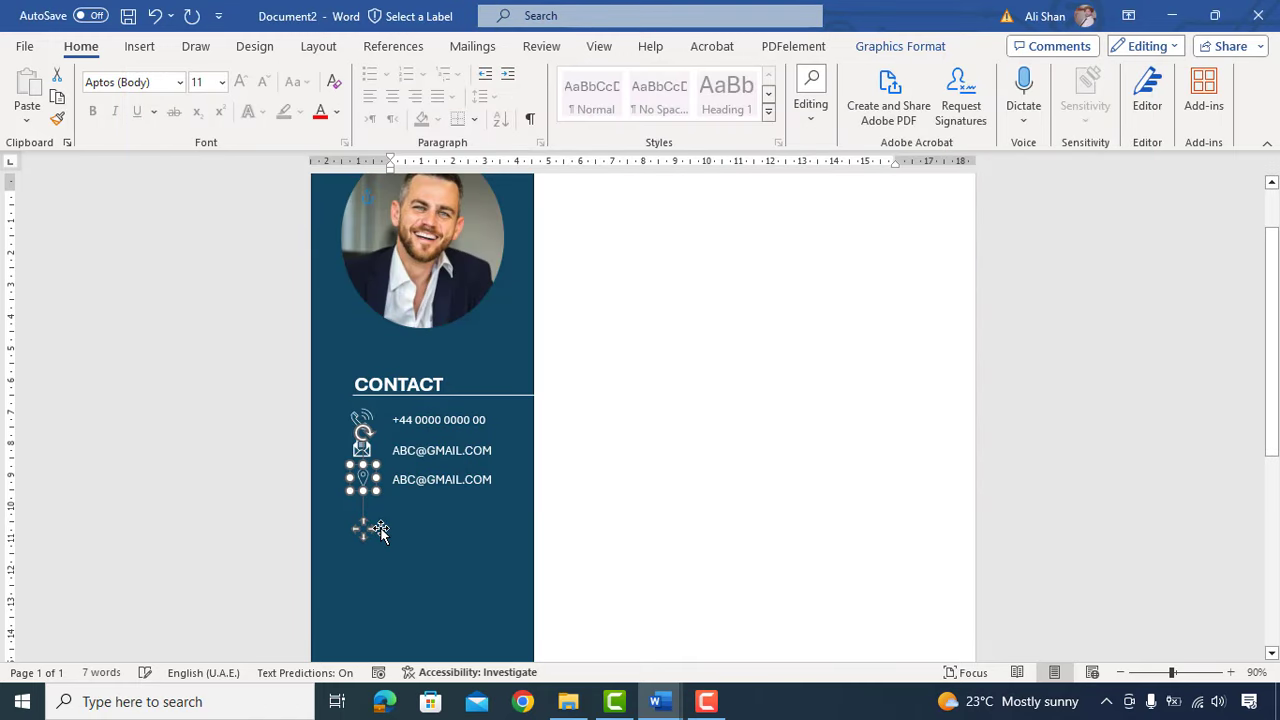
Step: Replace the third row's text with LONDON - UK
left_click(455, 481)
key("ctrl+a")
type("LONDON - U")
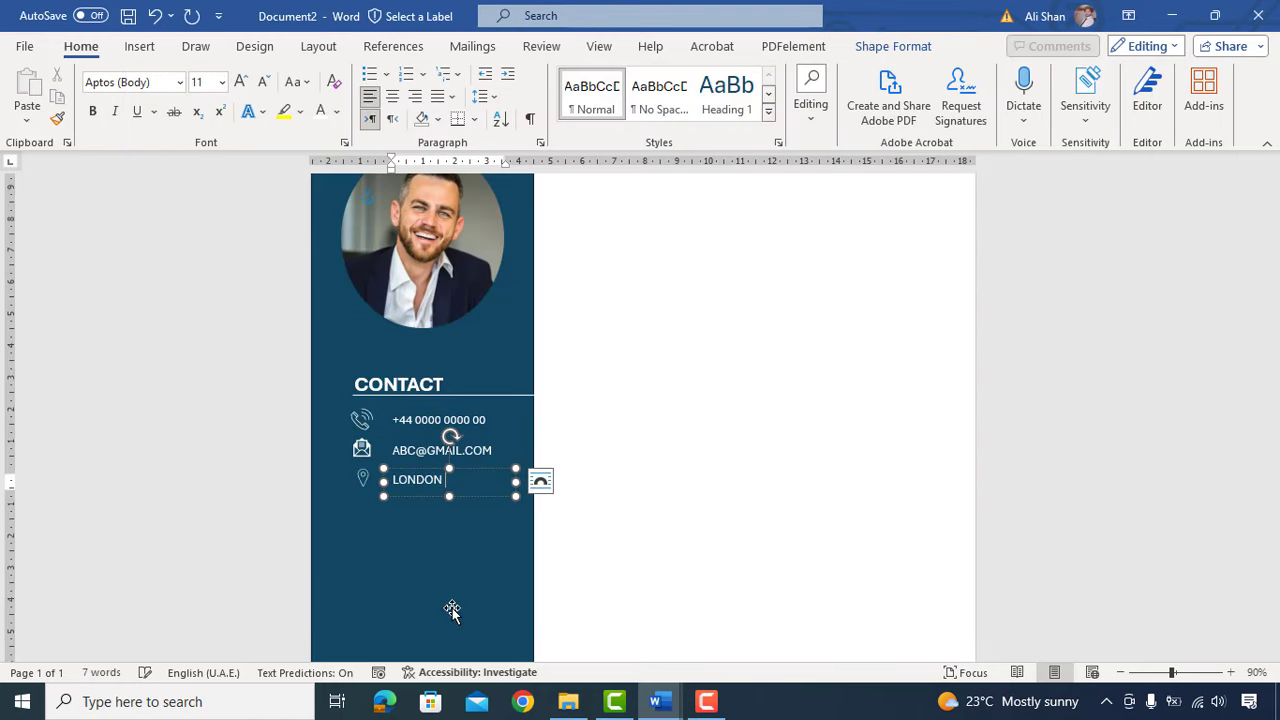
scroll(508, 578, "down", 1)
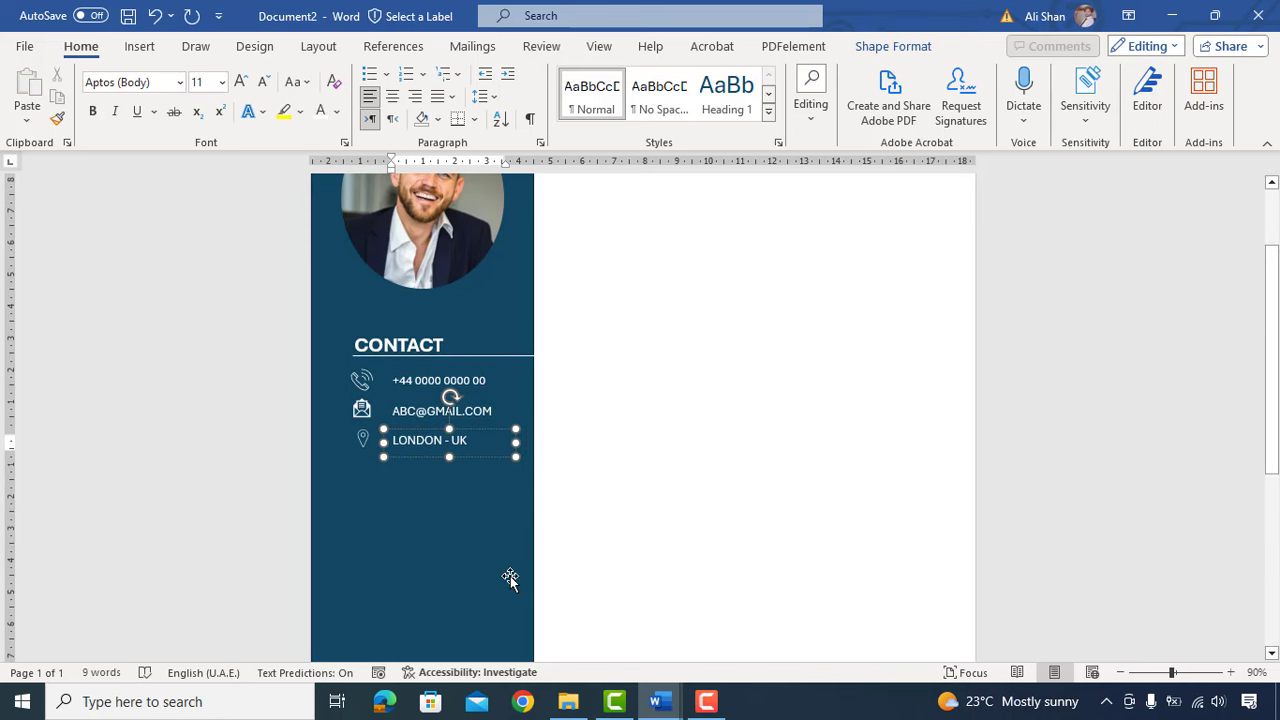
left_click(362, 353)
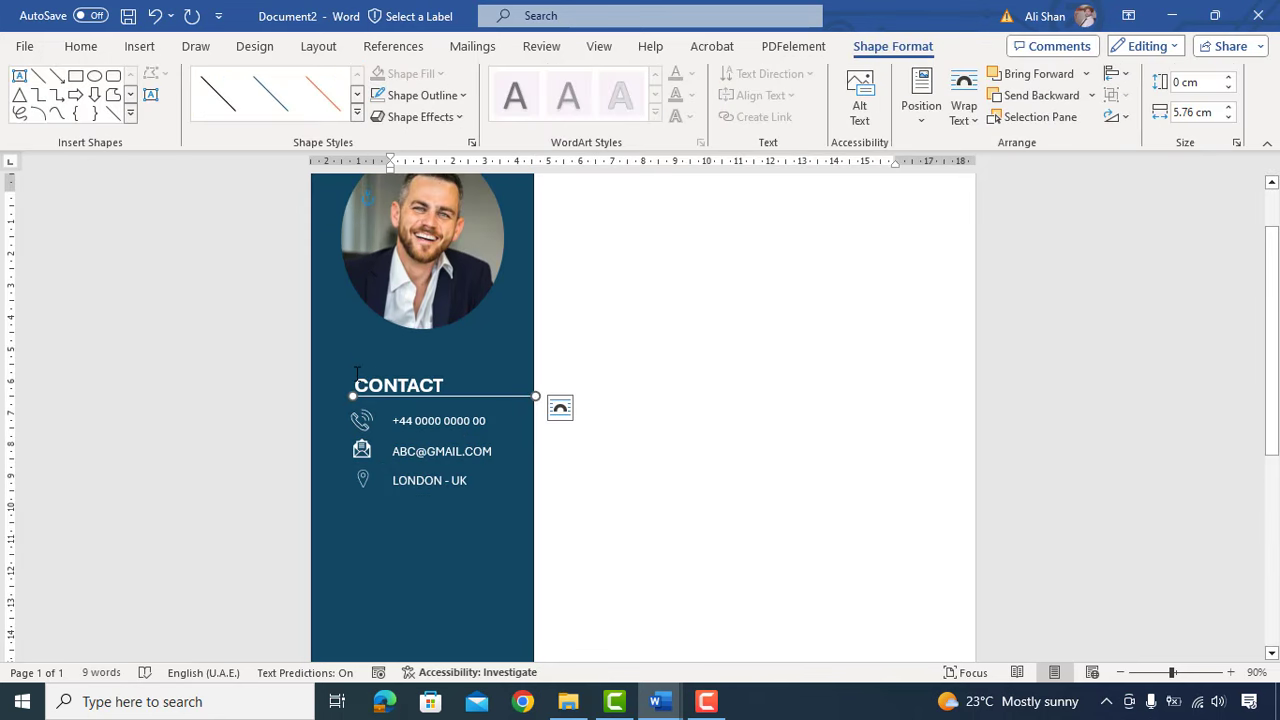
Step: Duplicate the CONTACT heading with its divider line and place the copy below the contact rows
left_click(357, 380, "shift")
scroll(410, 355, "down", 2)
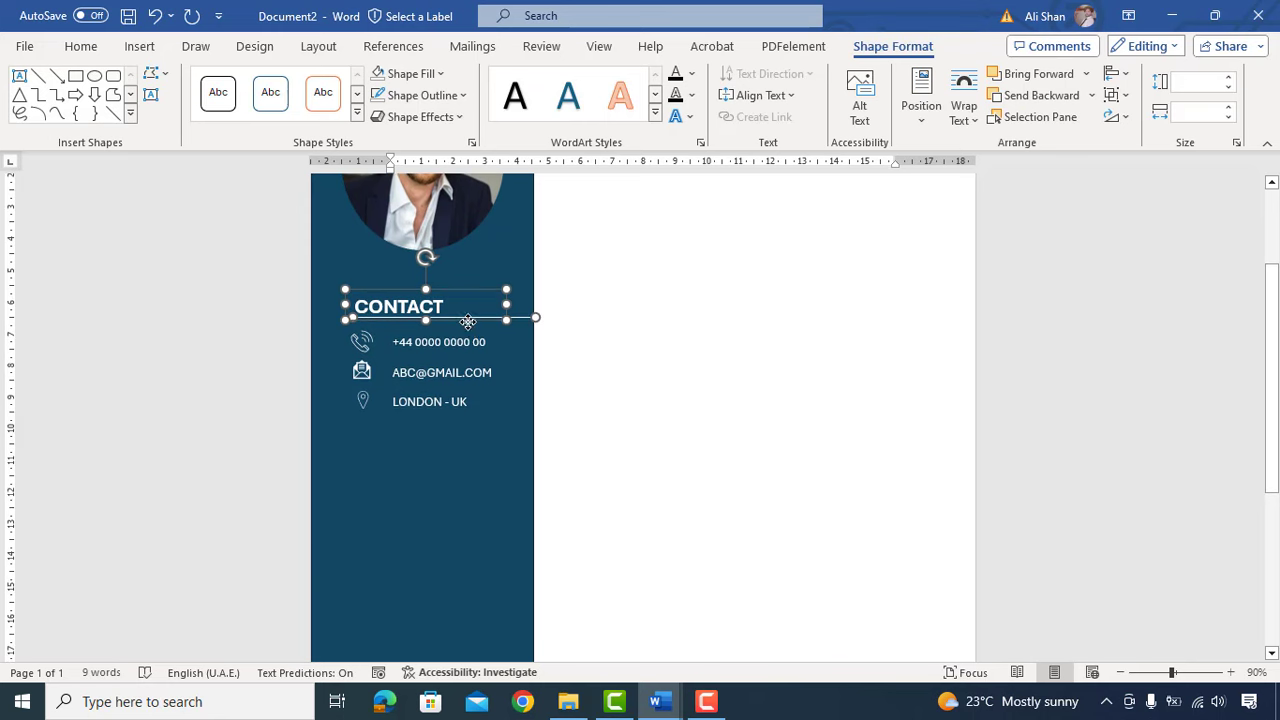
left_click_drag(468, 322, 468, 333, "ctrl")
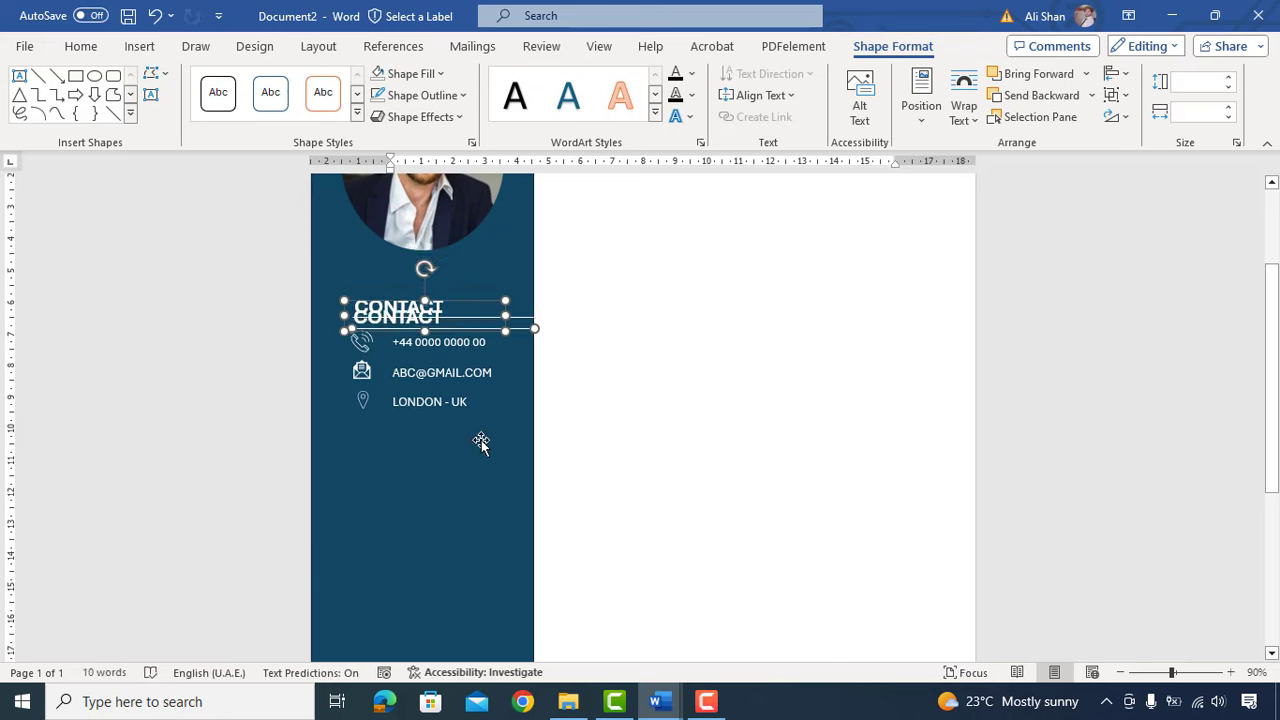
key("Down")
key("Down")
key("Down")
key("Down")
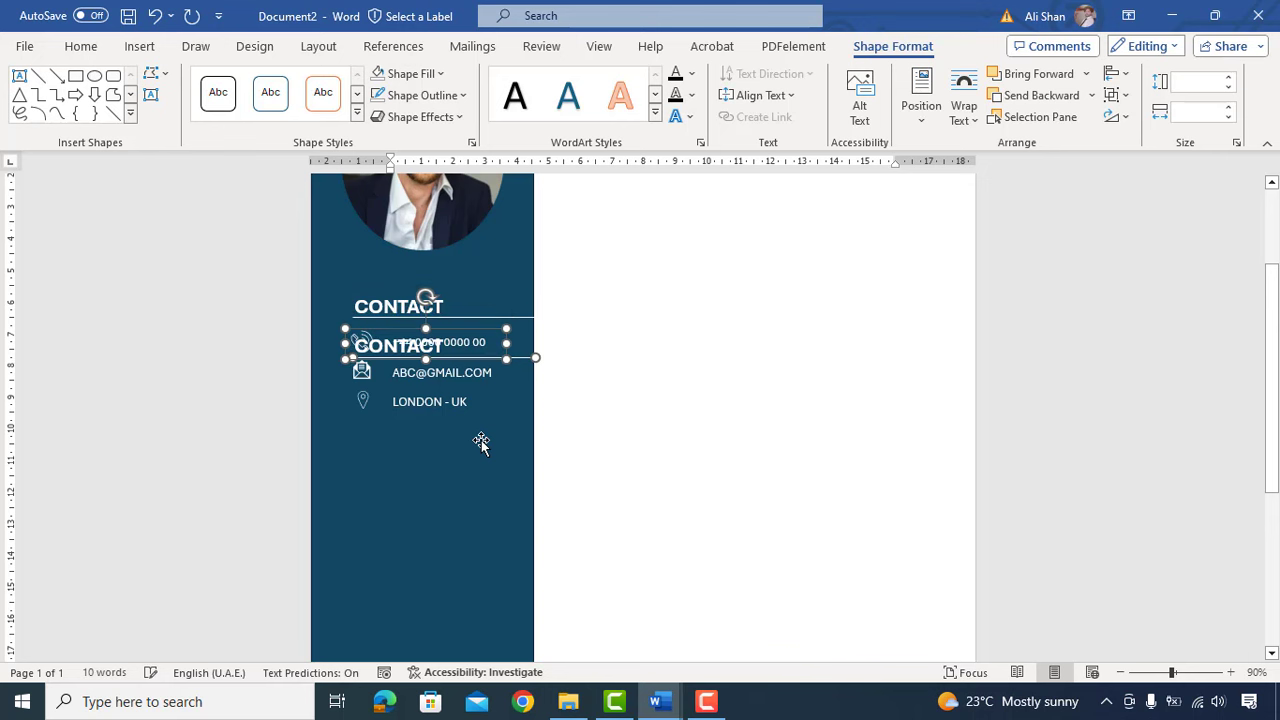
key("Down")
key("Down")
key("Down")
key("Down")
key("Down")
key("Down")
key("Down")
key("Down")
key("Down")
key("Down")
key("Down")
key("Down")
key("Up")
key("Up")
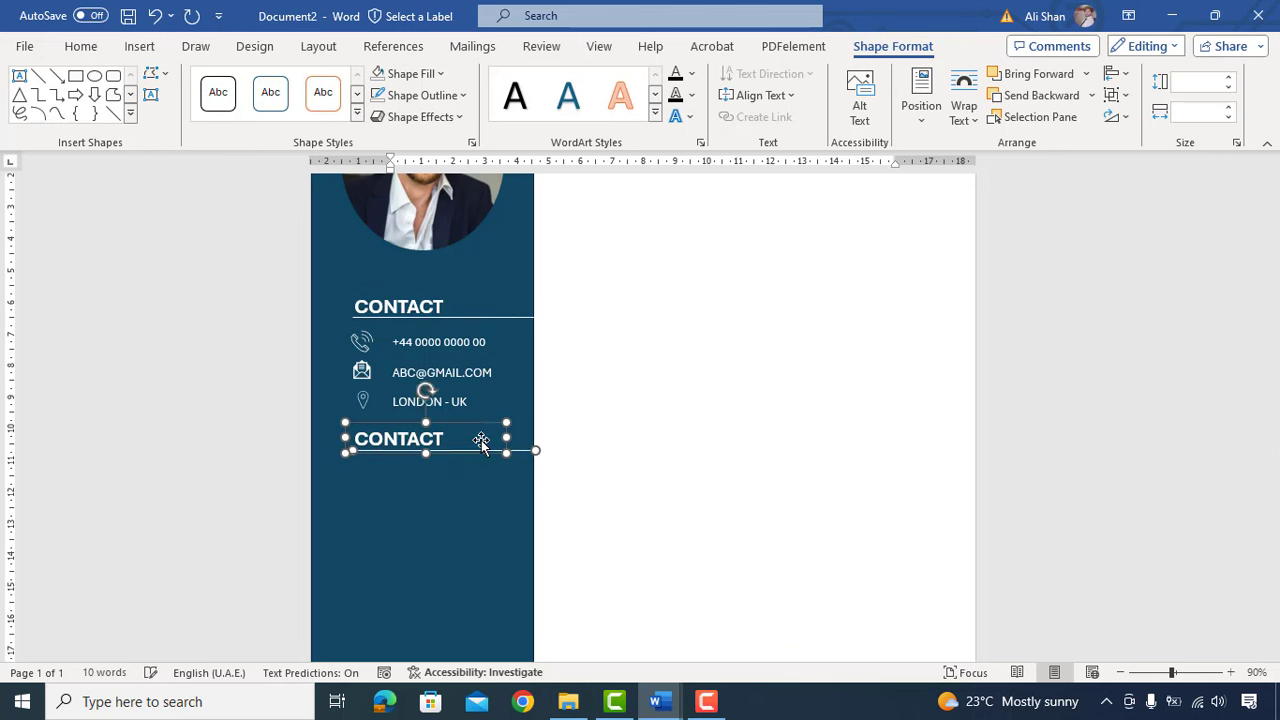
key("Up")
Step: Rename the copied heading to SKILLS, then select the LONDON - UK text box
left_click(482, 441)
key("ctrl+a")
type("SKILLS")
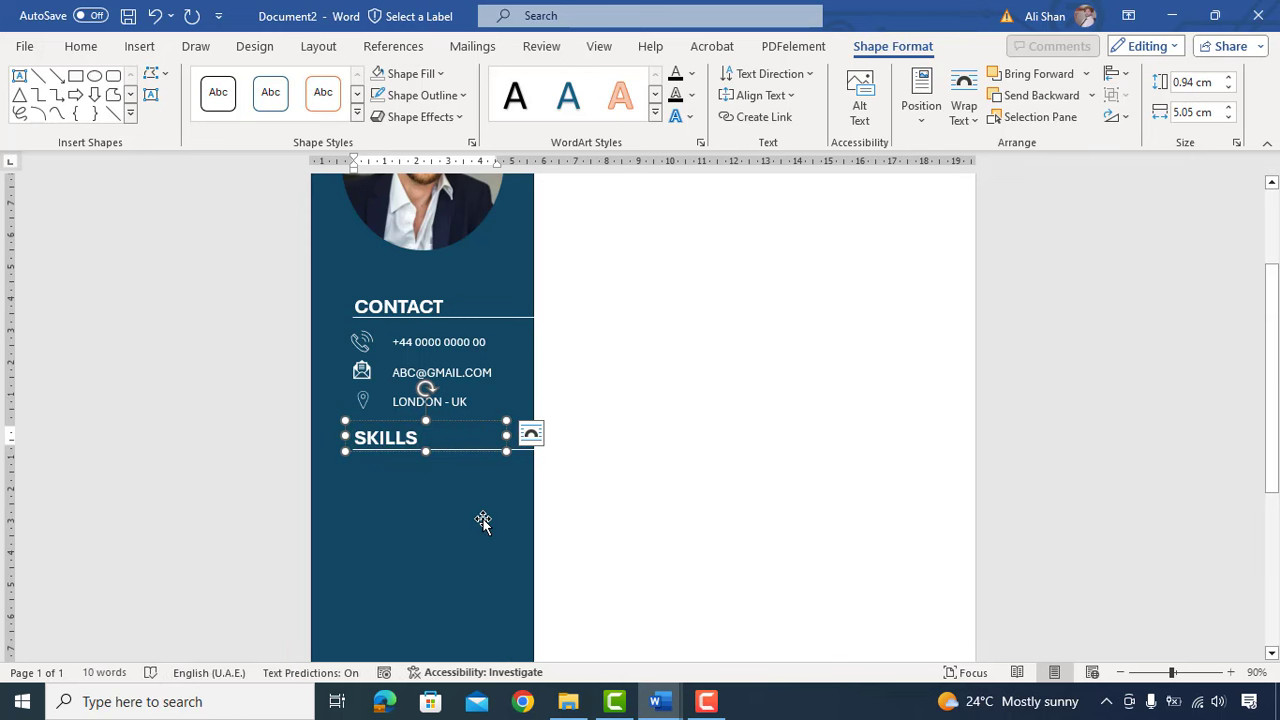
left_click(567, 503)
scroll(567, 503, "up", 1)
scroll(567, 503, "down", 3)
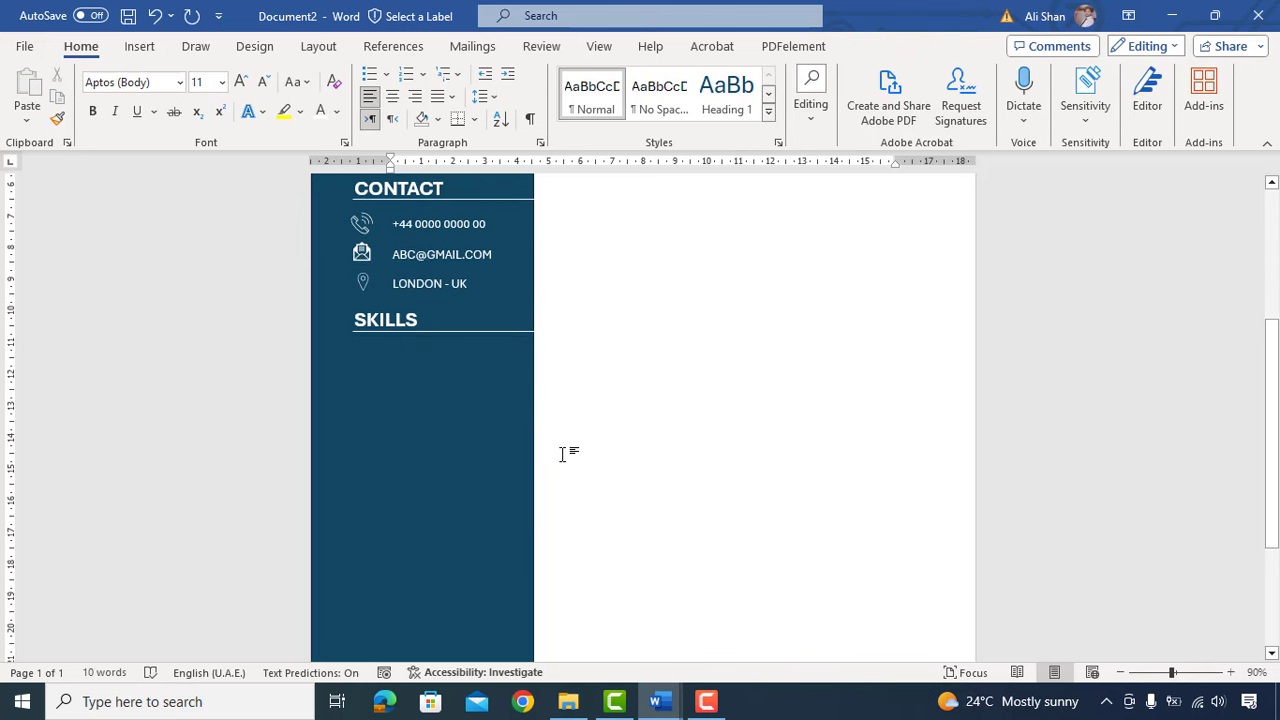
scroll(562, 454, "up", 1)
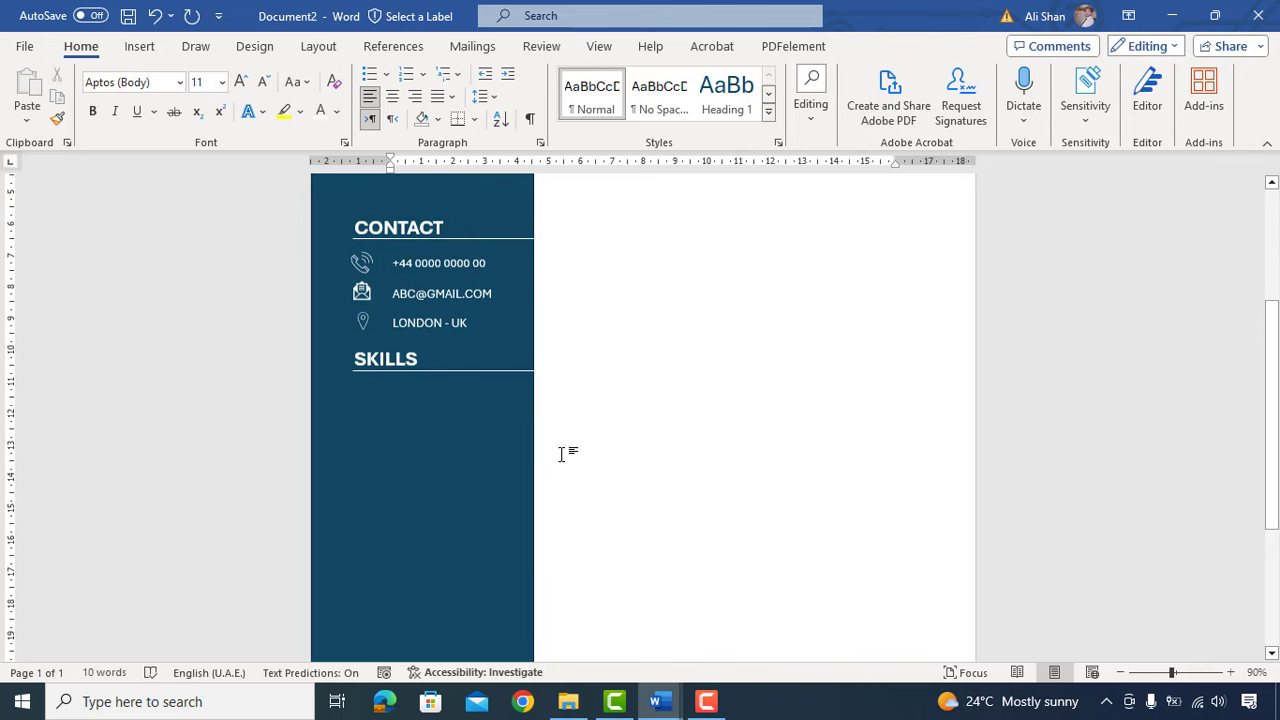
left_click(425, 318)
left_click(468, 341)
Step: Copy the location box below SKILLS, make it taller, and type 'Strategic Planning'
key("ctrl+d")
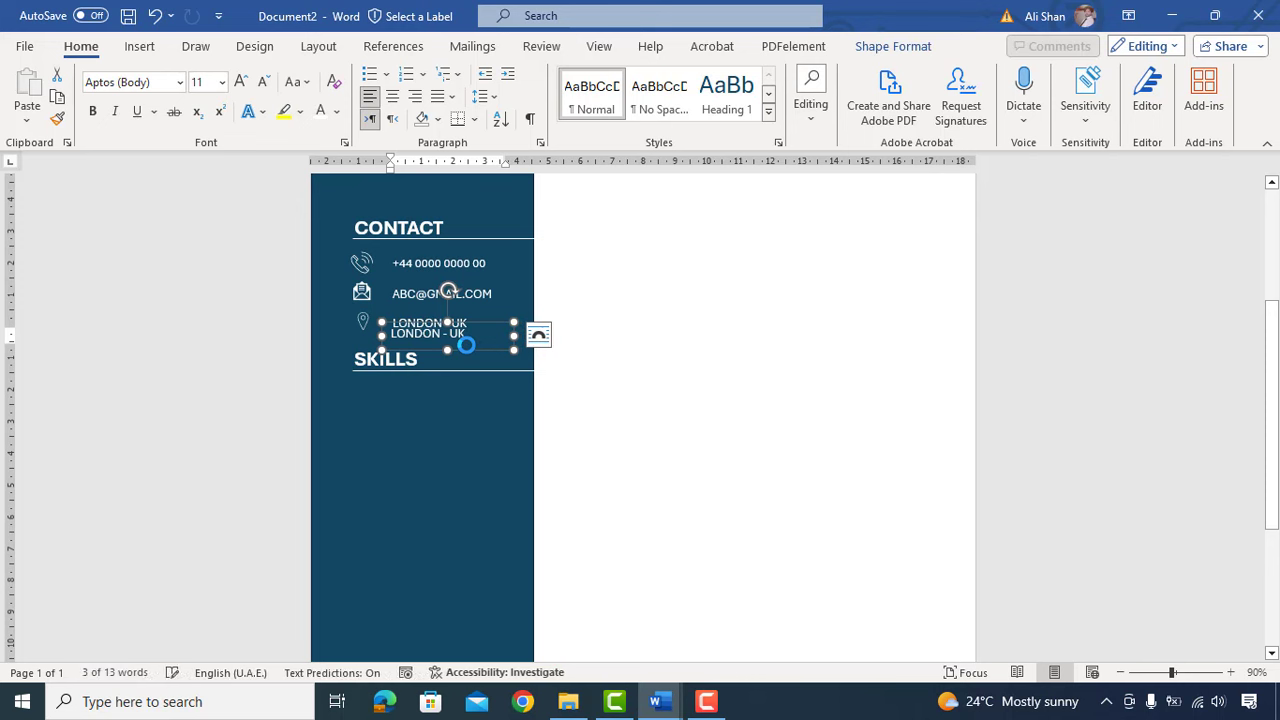
left_click_drag(467, 344, 528, 424)
left_click_drag(439, 424, 440, 531)
key("BackSpace")
type("S")
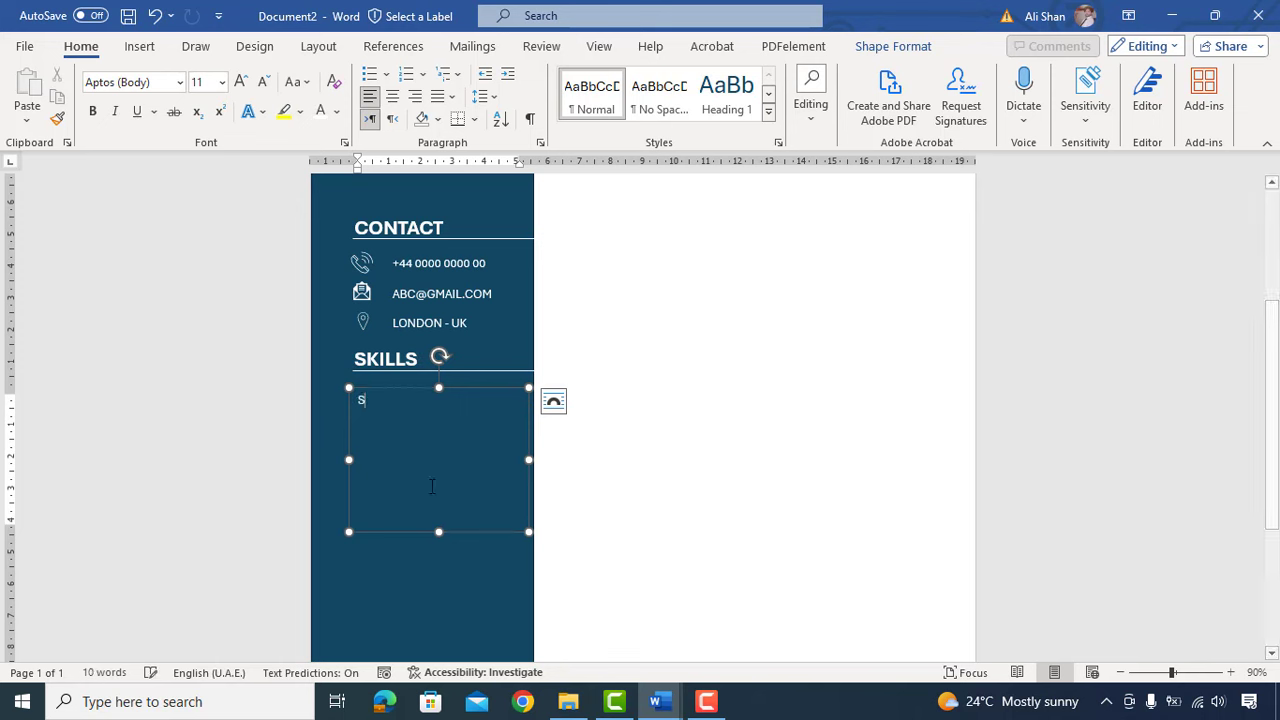
type("trategic Planning")
scroll(1091, 534, "up", 2)
Step: Paste the full eighteen-item bulleted skills list and enlarge the box to show it all
key("Return")
type("Negotiation")
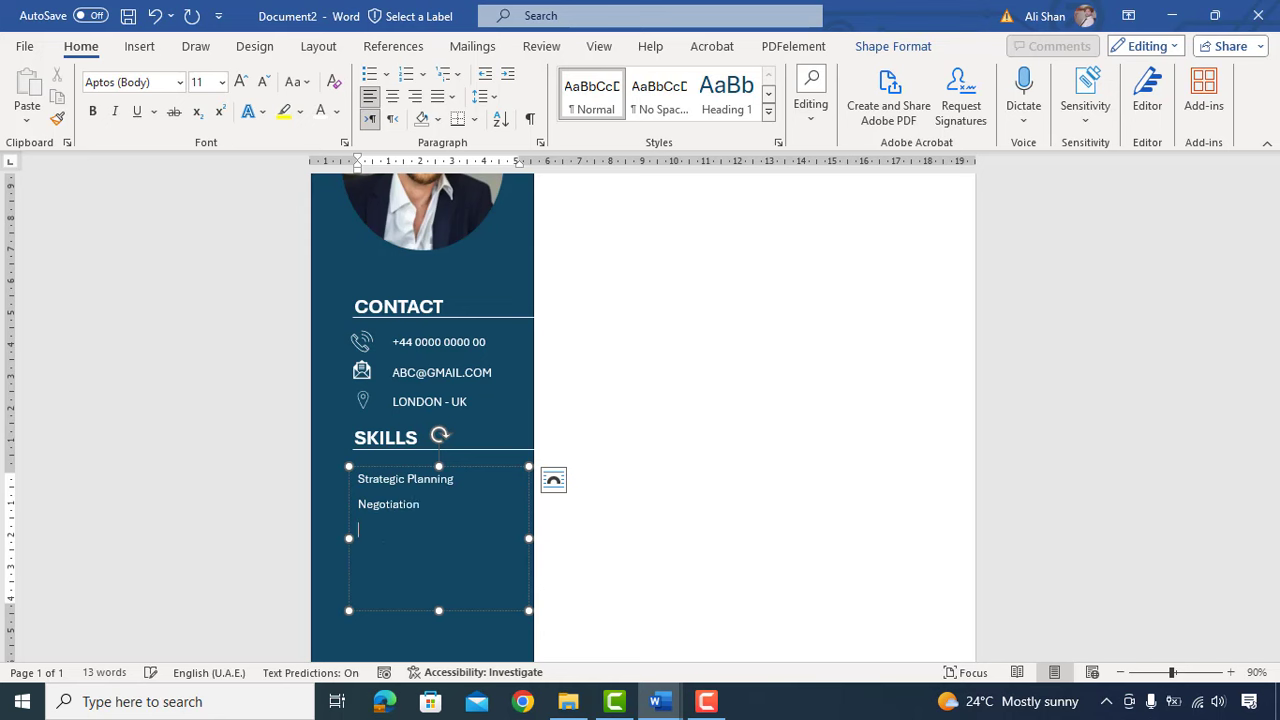
scroll(380, 470, "down", 2)
key("ctrl+a")
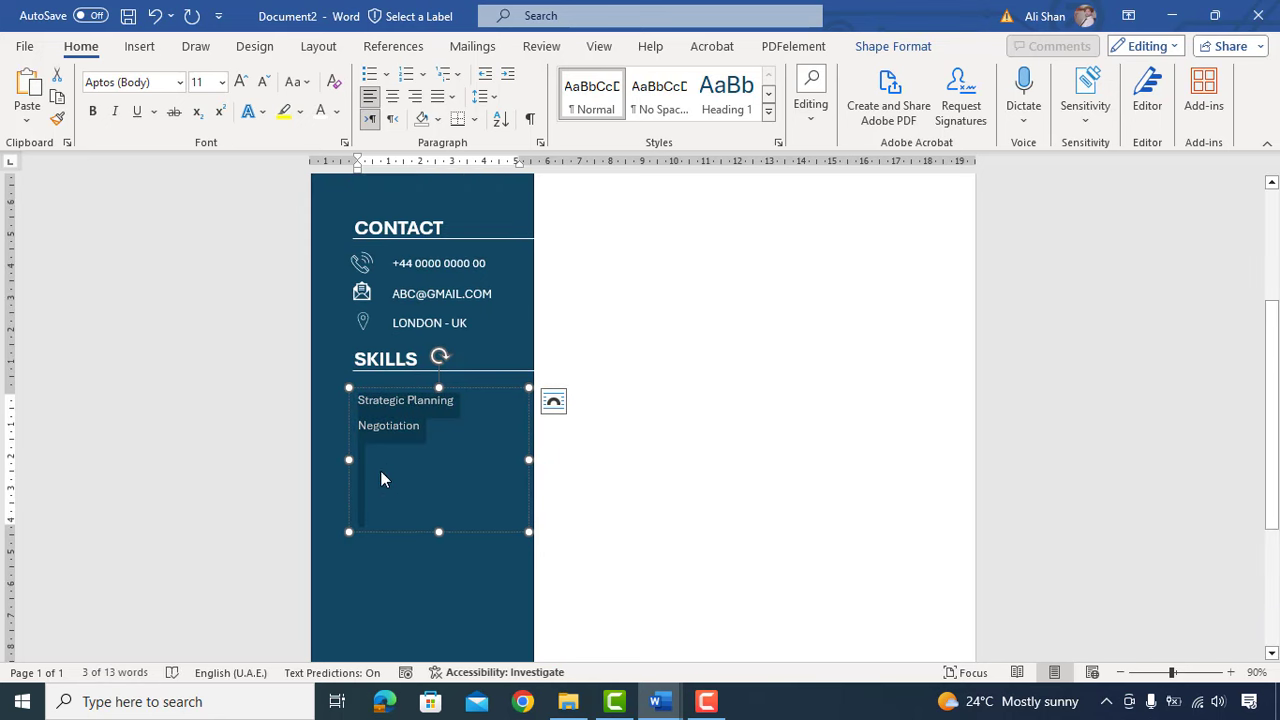
key("ctrl+v")
scroll(443, 455, "down", 2)
left_click_drag(443, 455, 435, 583)
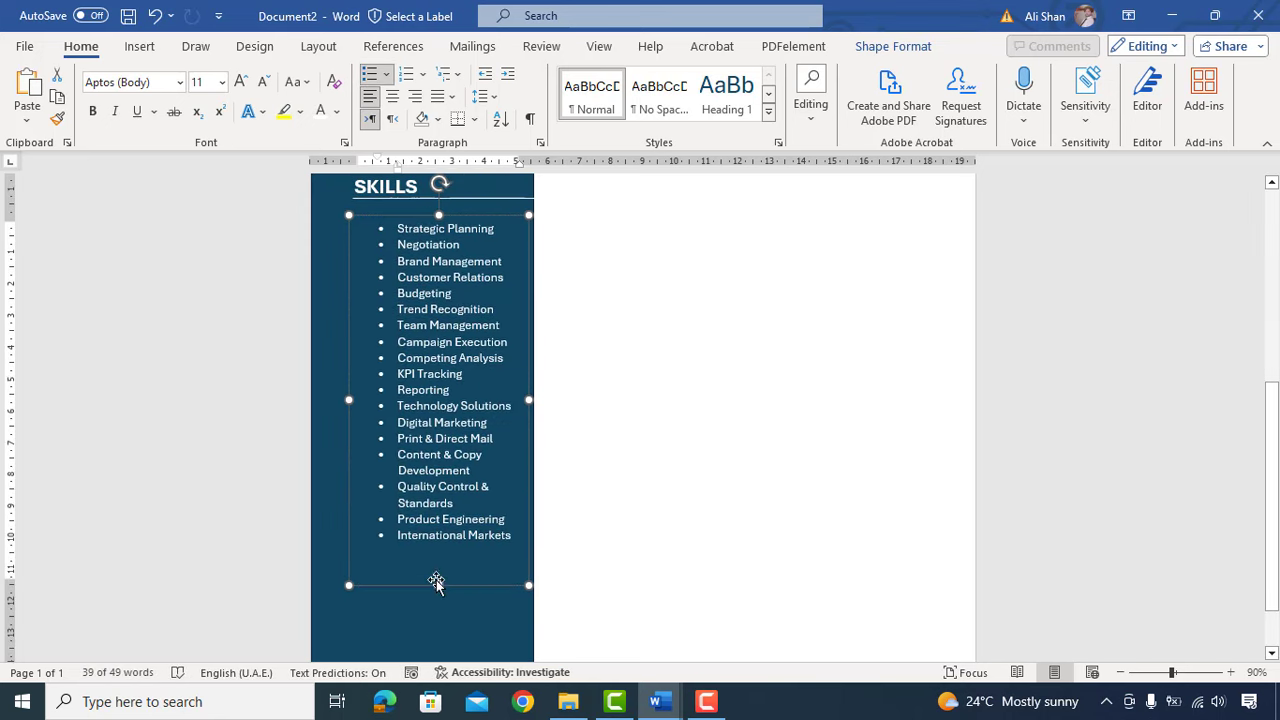
Step: Adjust the ruler indents so wrapped items like Development align with their bullet text
mouse_move(378, 157)
left_mouse_down()
mouse_move(352, 164)
mouse_move(388, 173)
left_mouse_up()
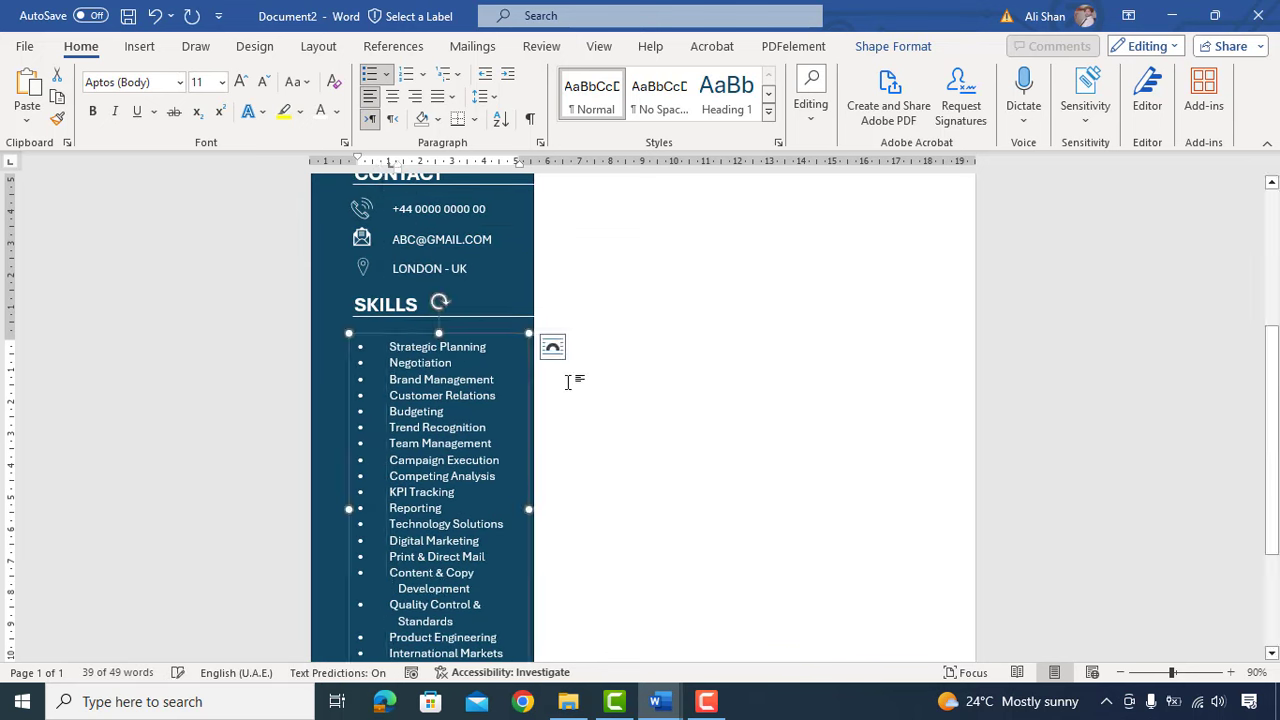
scroll(568, 382, "down", 4)
scroll(565, 396, "up", 3)
left_click(399, 554)
key("BackSpace")
key("Return")
key("ctrl+z")
key("ctrl+z")
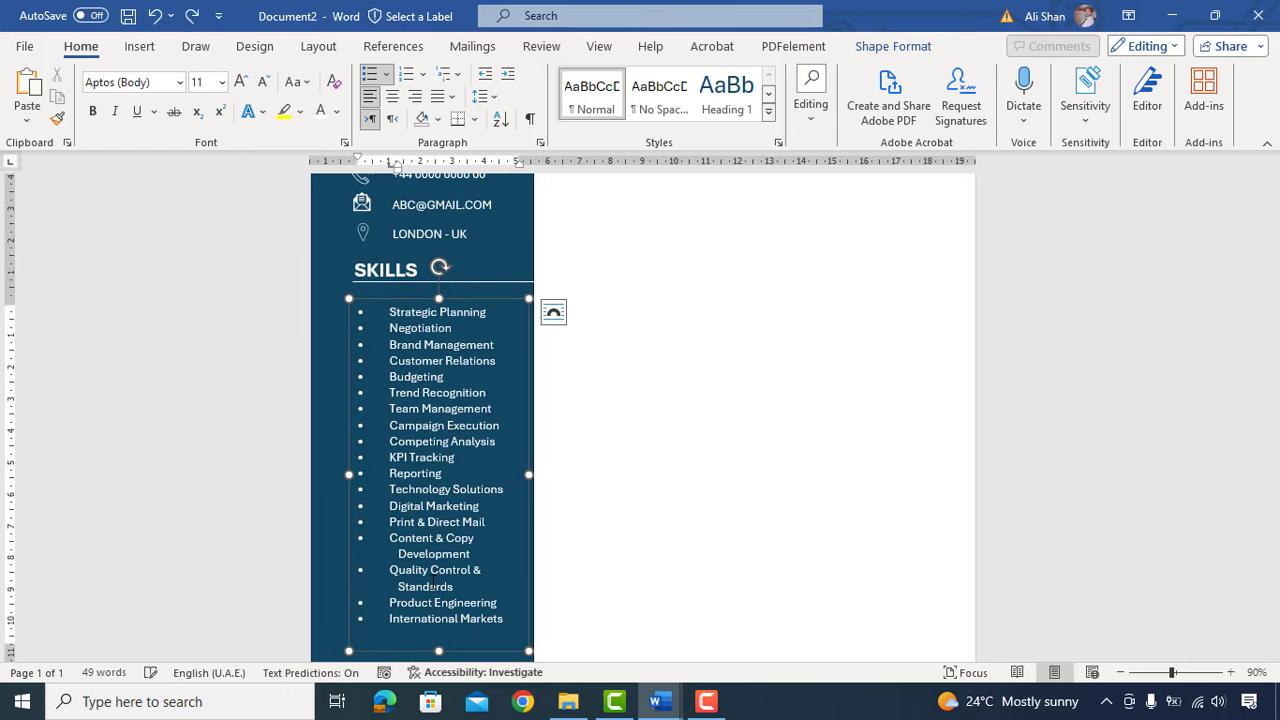
left_click_drag(398, 170, 389, 173)
Step: Check the wrapped Standards line and nudge the skills box up slightly
left_click(398, 587)
scroll(418, 400, "down", 1)
scroll(418, 400, "up", 1)
left_click(388, 298)
key("Up")
key("Up")
key("Up")
key("Up")
key("Up")
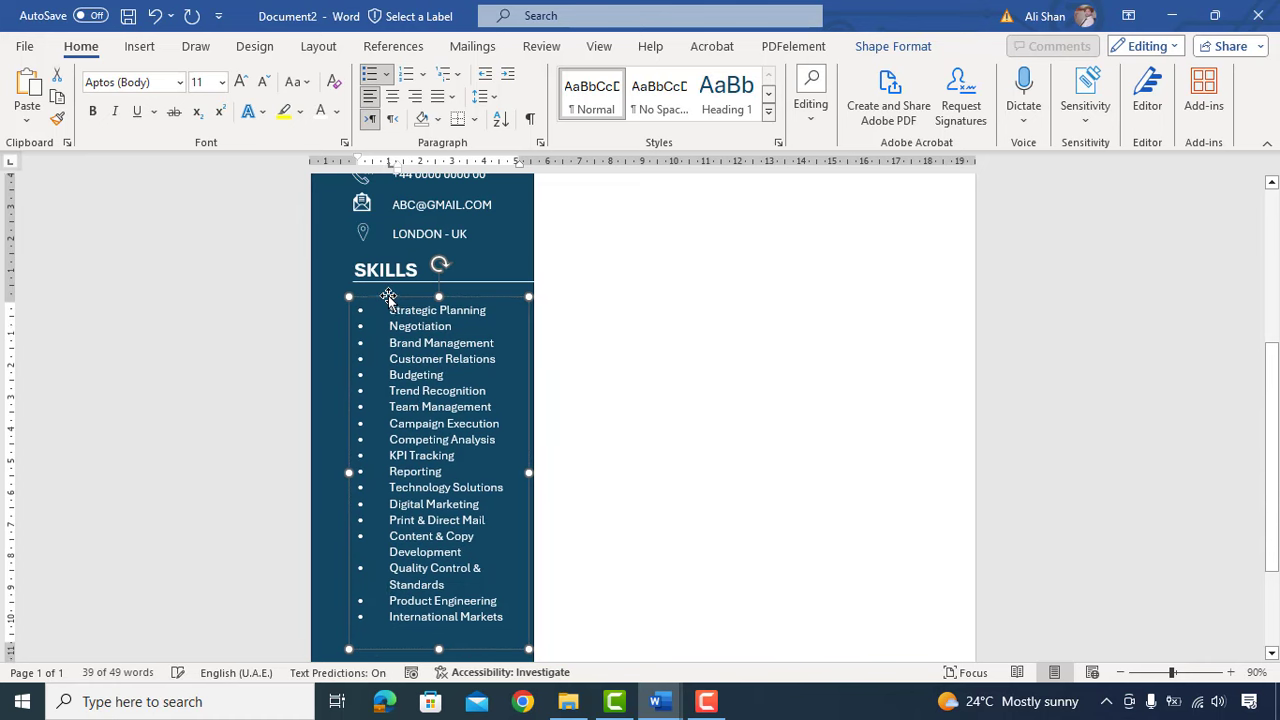
left_click(773, 481)
scroll(745, 460, "down", 4)
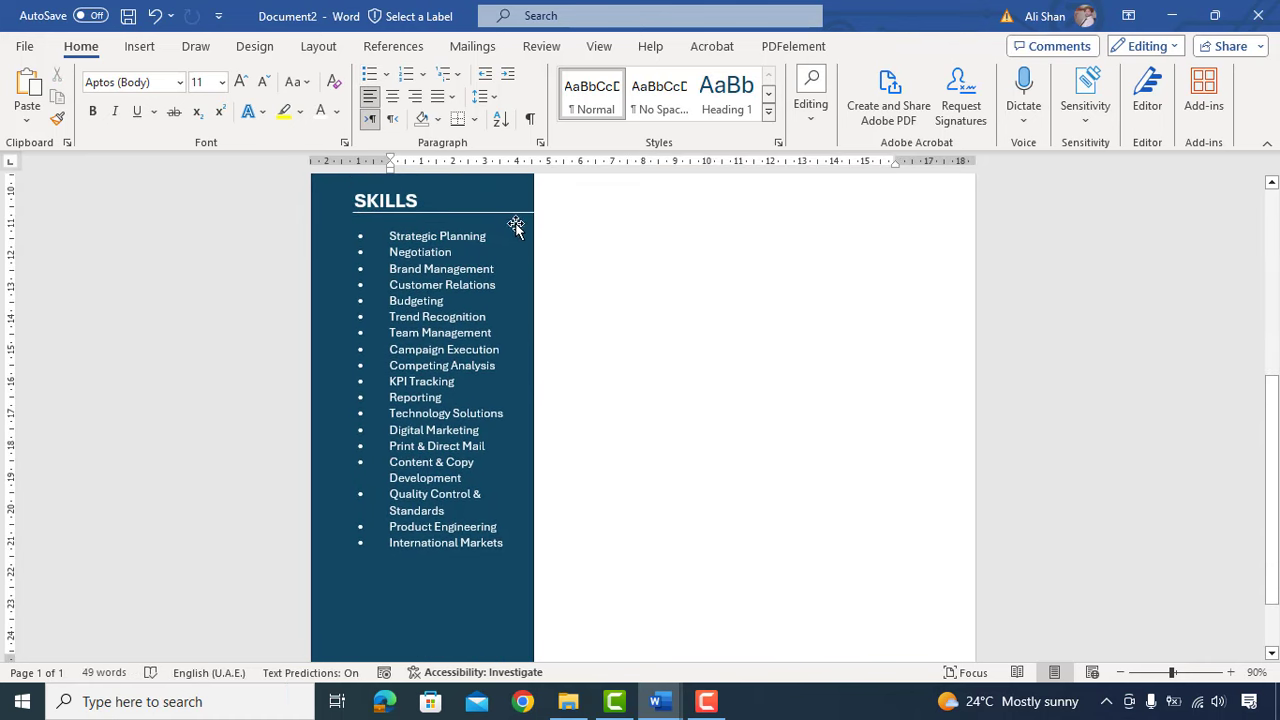
Step: Duplicate the SKILLS heading and line below International Markets and rename it LANGUAGES
left_click(517, 212)
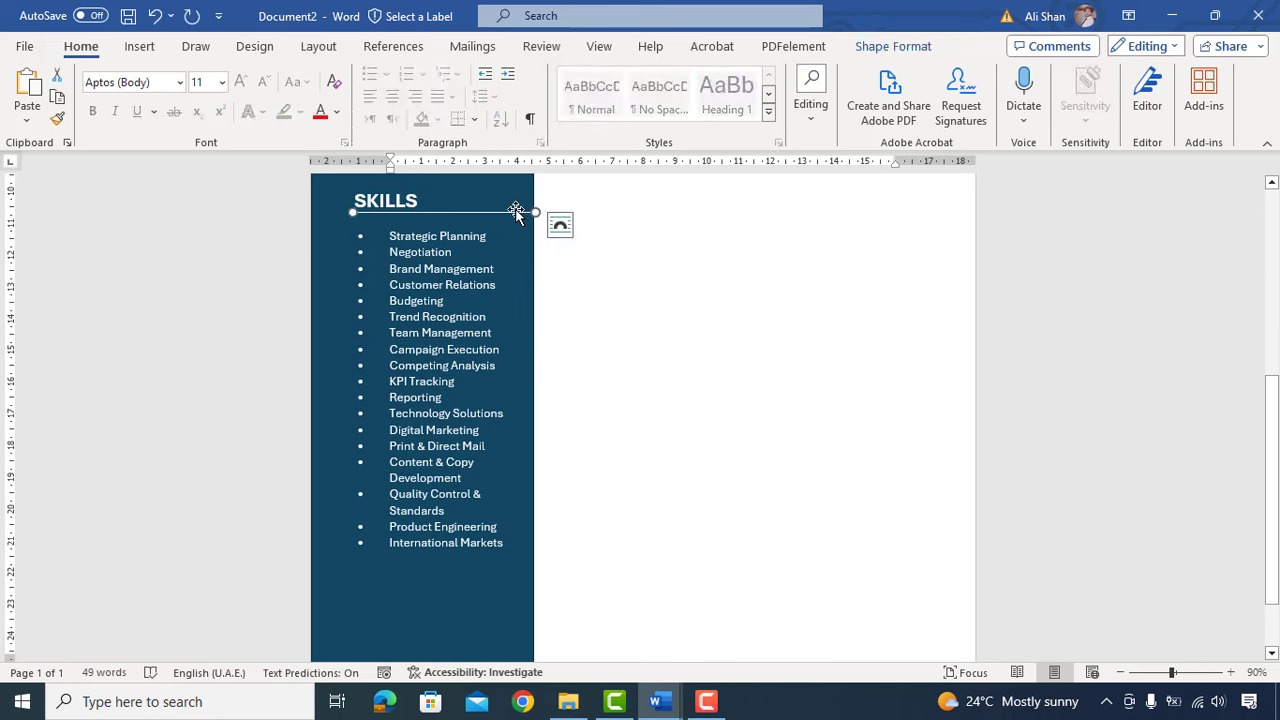
left_click(372, 196)
left_click_drag(481, 323, 482, 334)
scroll(513, 460, "down", 1)
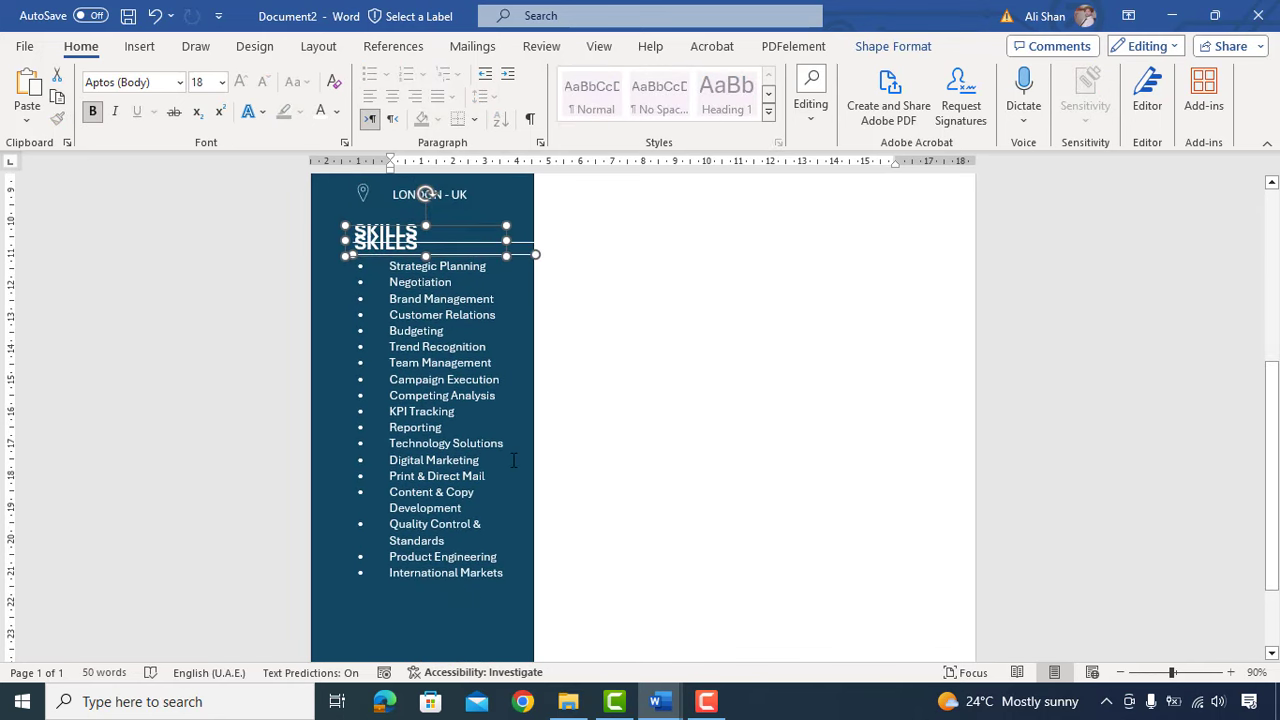
key("Down")
key("Down")
key("Down")
key("Down")
key("Down")
key("Down")
key("Down")
key("Down")
key("Down")
key("Down")
key("Down")
key("Down")
key("Down")
key("Down")
key("Down")
key("Down")
key("Down")
key("Down")
key("Down")
key("Down")
scroll(513, 460, "down", 1)
key("Down")
key("Down")
key("Down")
key("Down")
key("Down")
key("Down")
key("Down")
key("Down")
key("Down")
key("Down")
key("Down")
key("Down")
key("Down")
key("Down")
key("Down")
key("Down")
key("Down")
key("Down")
key("Down")
key("Down")
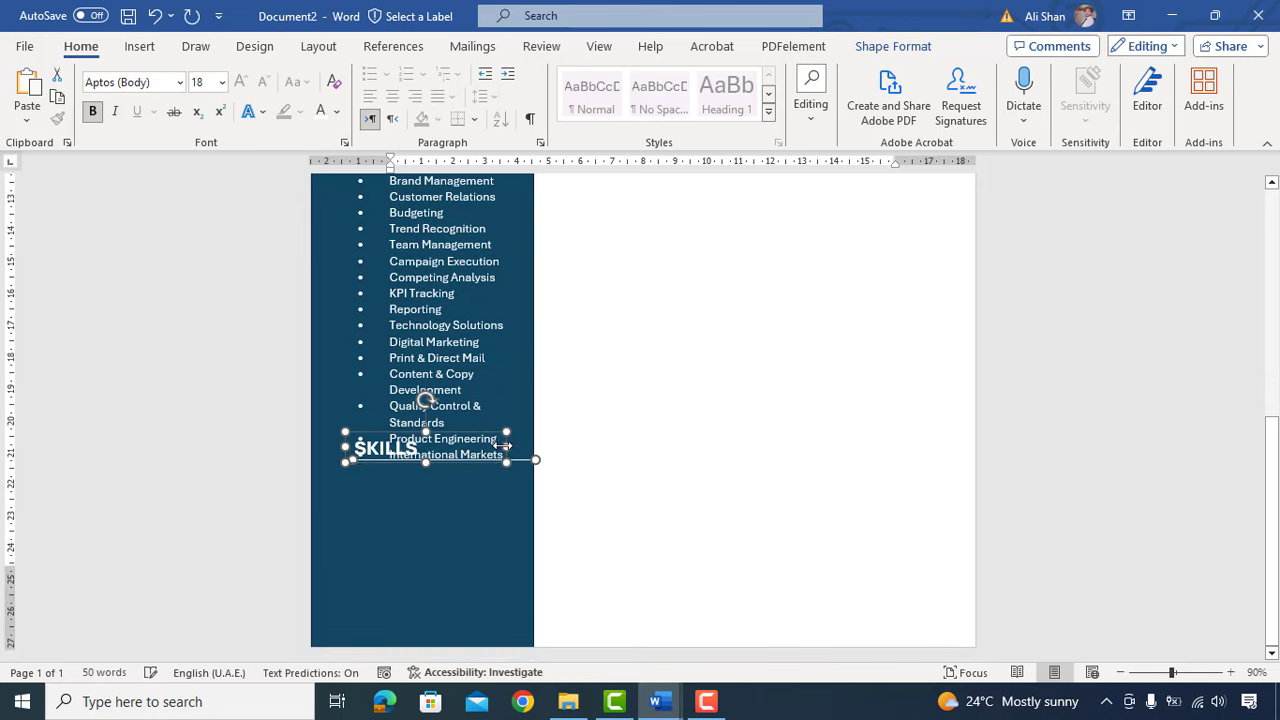
key("Up")
key("Up")
key("Up")
key("Up")
key("Up")
key("Up")
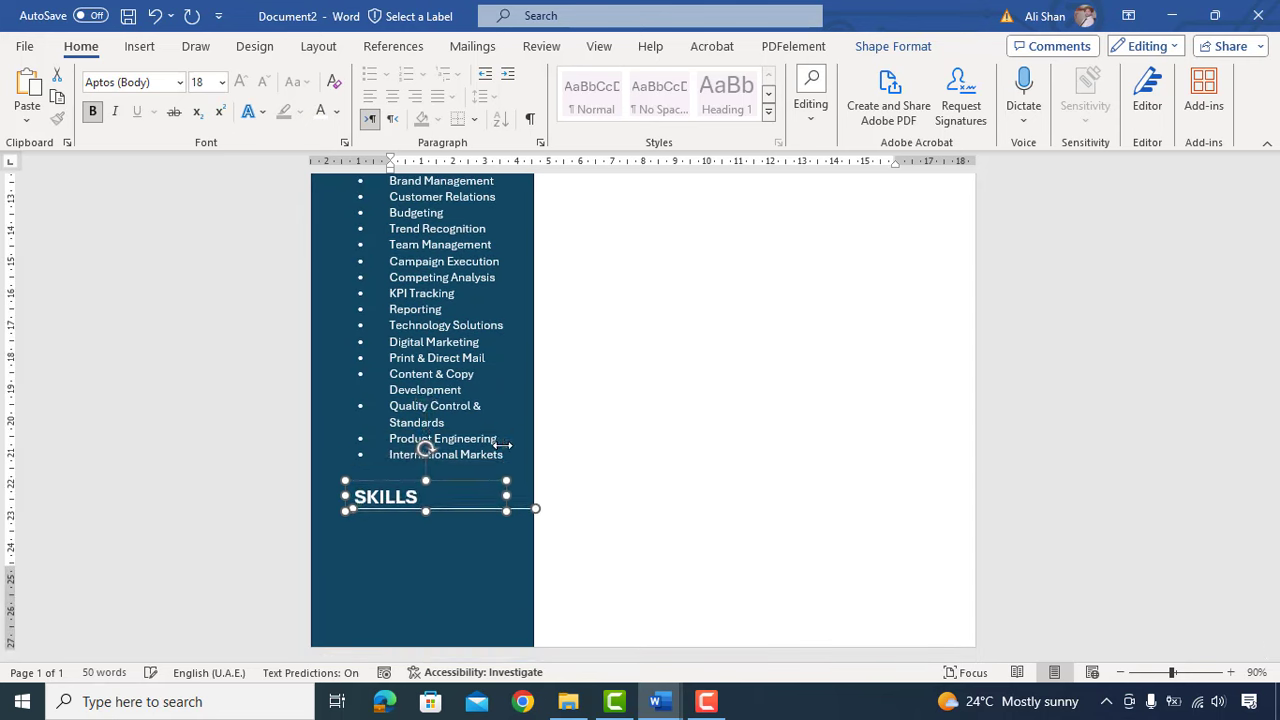
double_click(397, 488)
type("LANGUAGES")
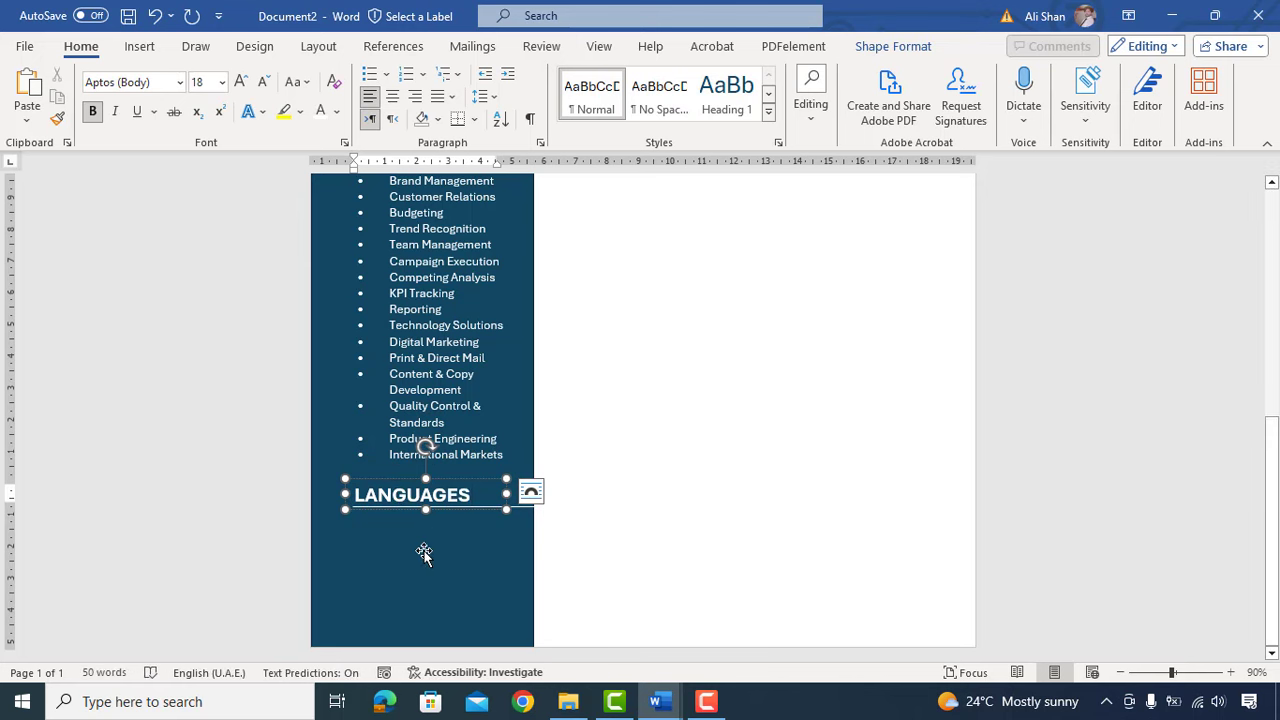
Step: Paste the English, Arabic, French and Spanish bullets into a box below and widen it
scroll(424, 555, "up", 2)
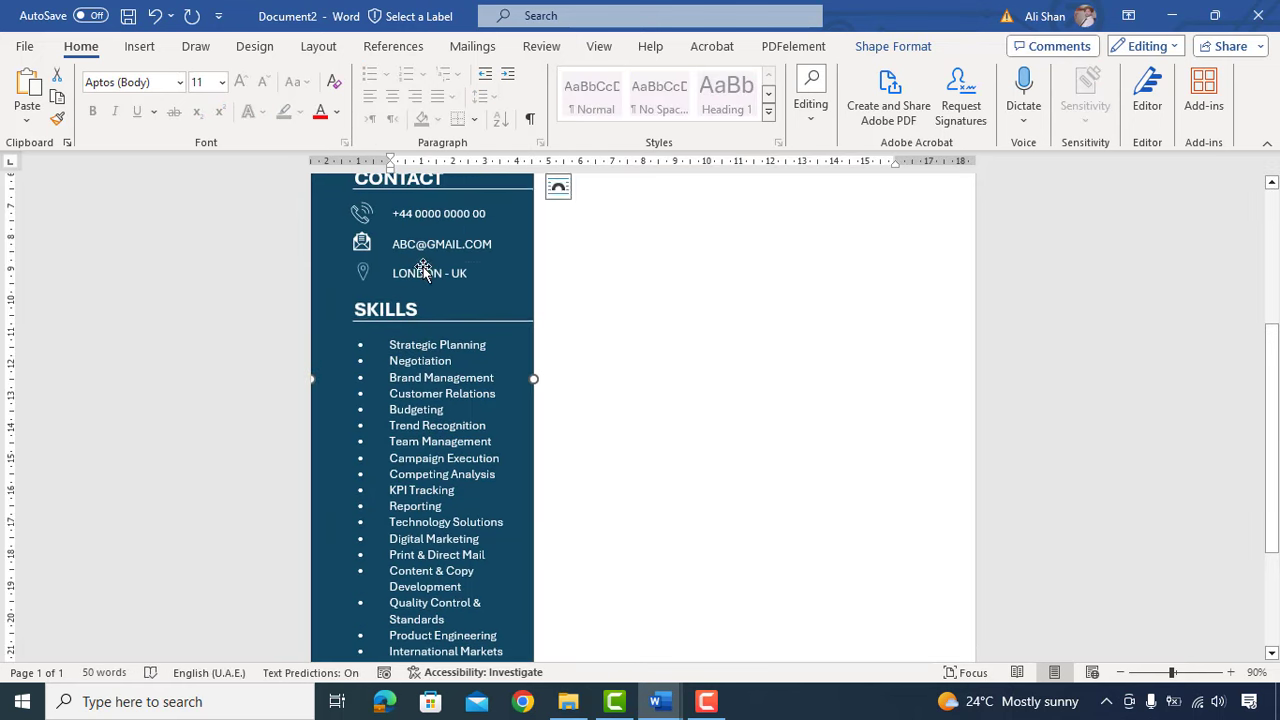
left_click_drag(418, 271, 444, 606)
key("ctrl+v")
left_click_drag(381, 569, 331, 552)
left_click(709, 497)
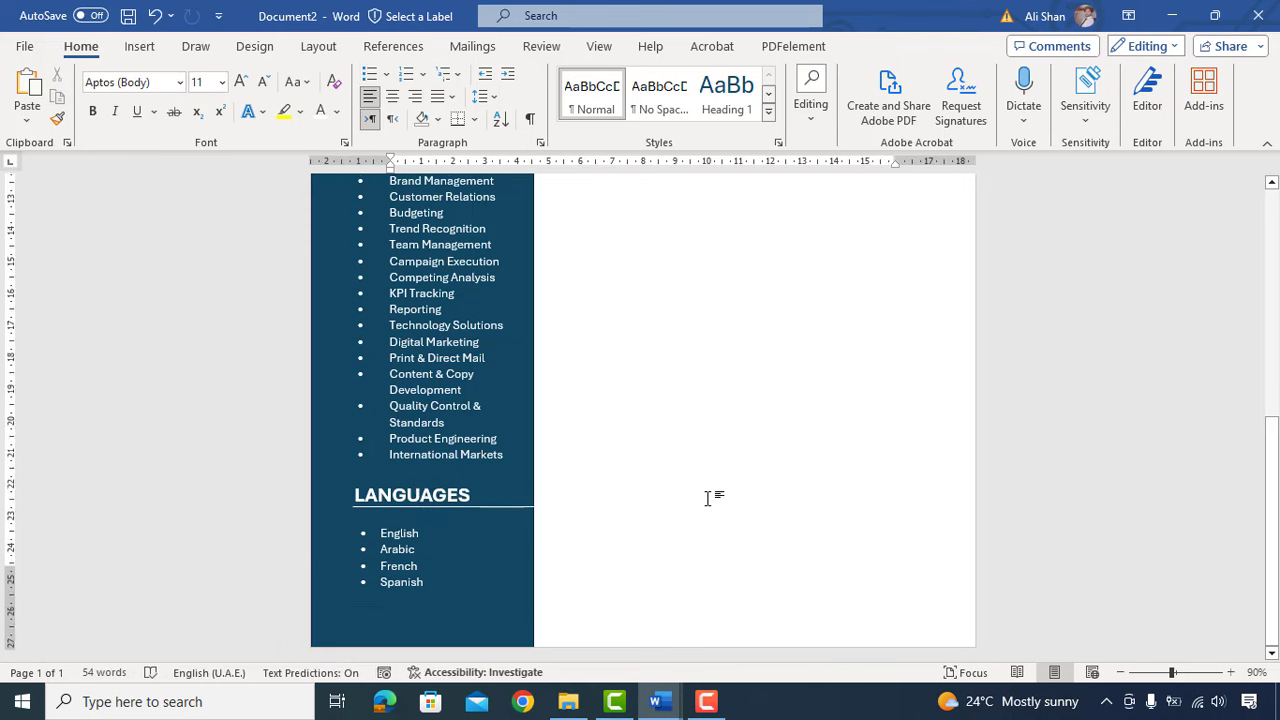
scroll(706, 497, "up", 3)
scroll(706, 497, "up", 3)
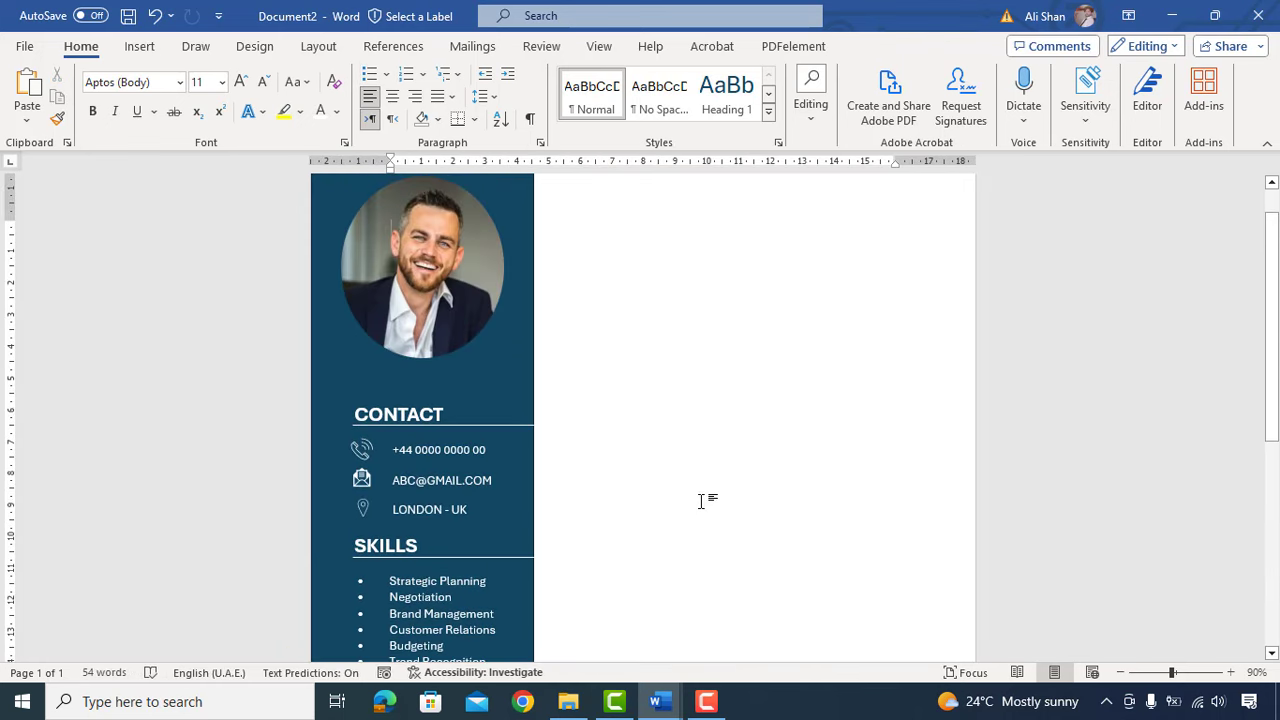
Step: Copy the CONTACT box into the right column, set Automatic font colour, and type the candidate's name
scroll(703, 500, "up", 1)
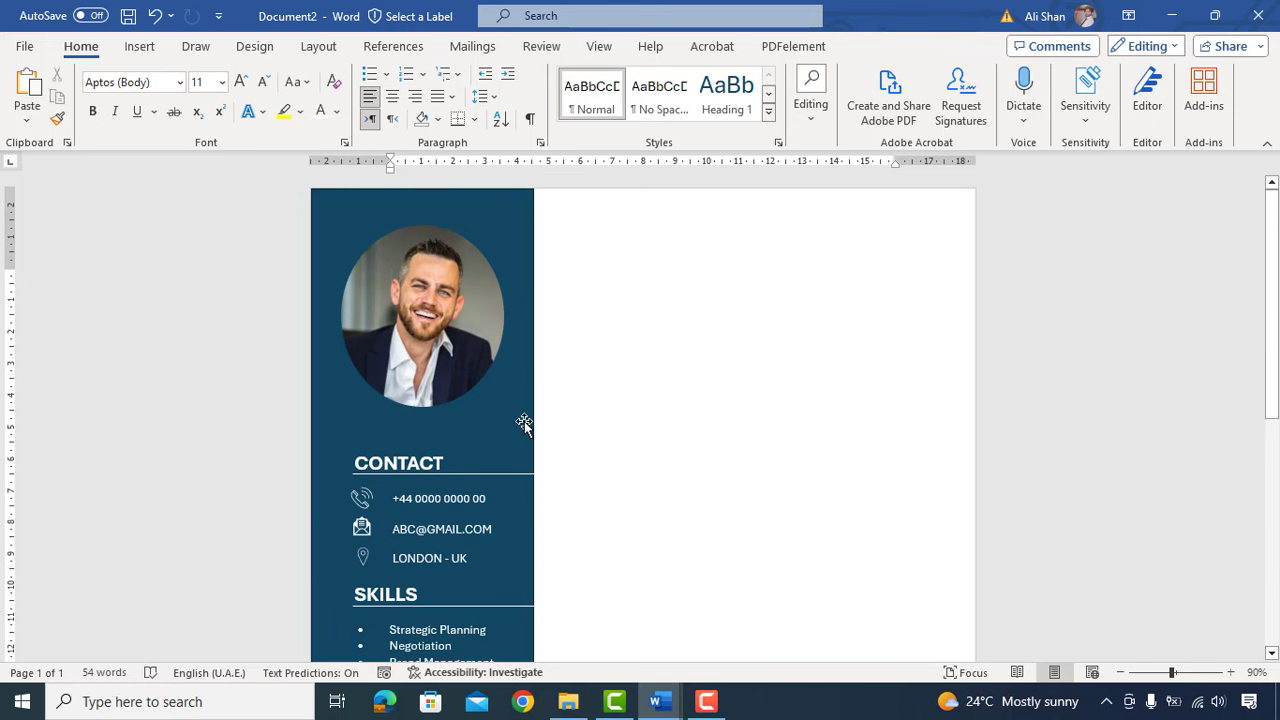
left_click(438, 461)
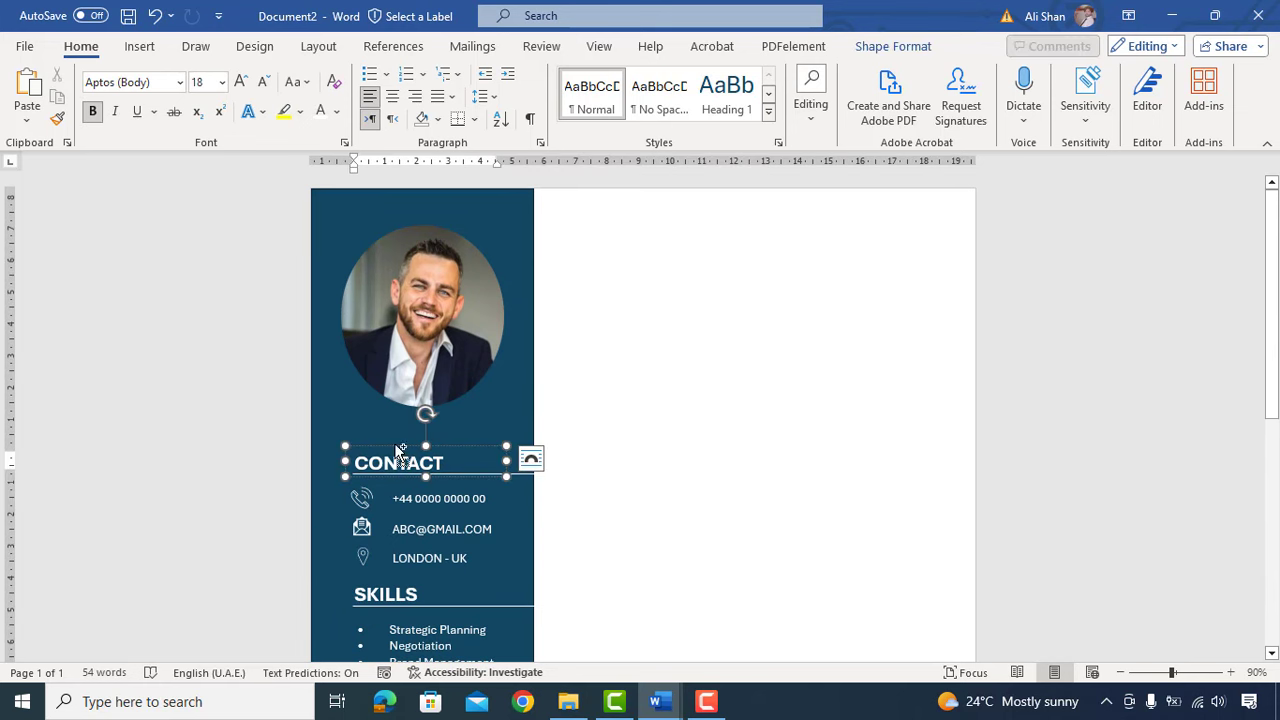
left_click_drag(398, 450, 588, 214)
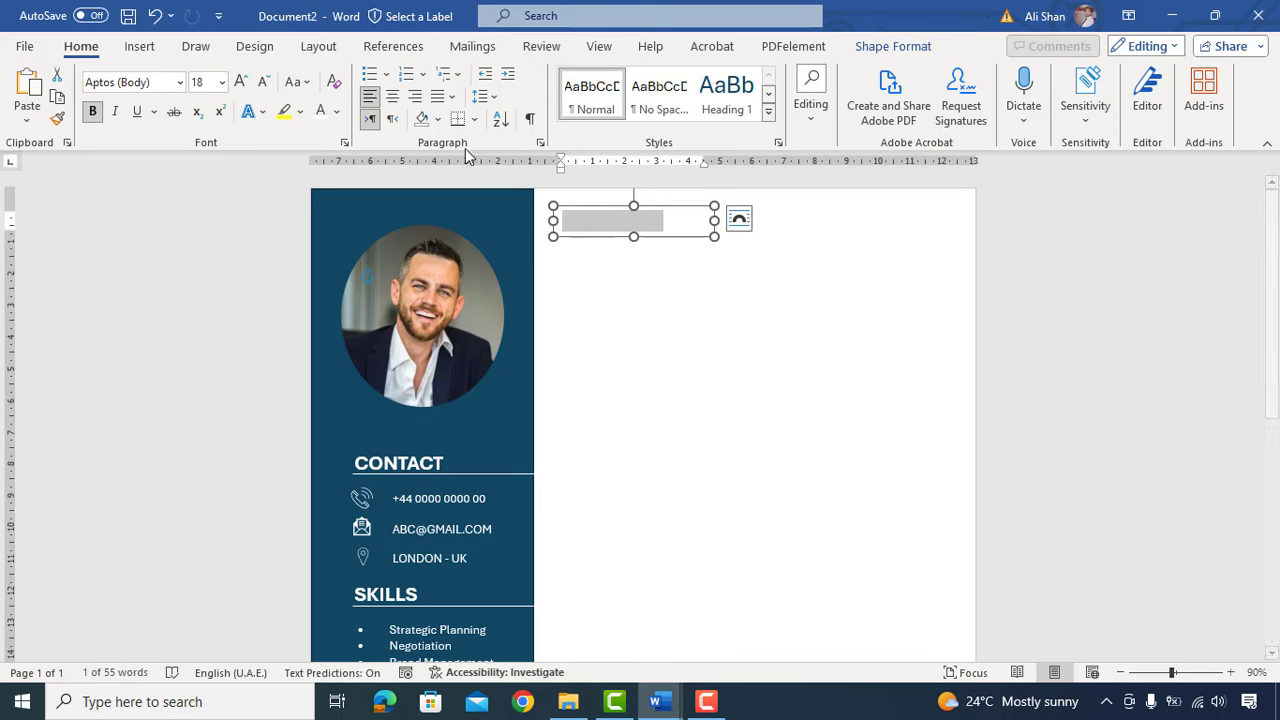
left_click(338, 112)
left_click(400, 176)
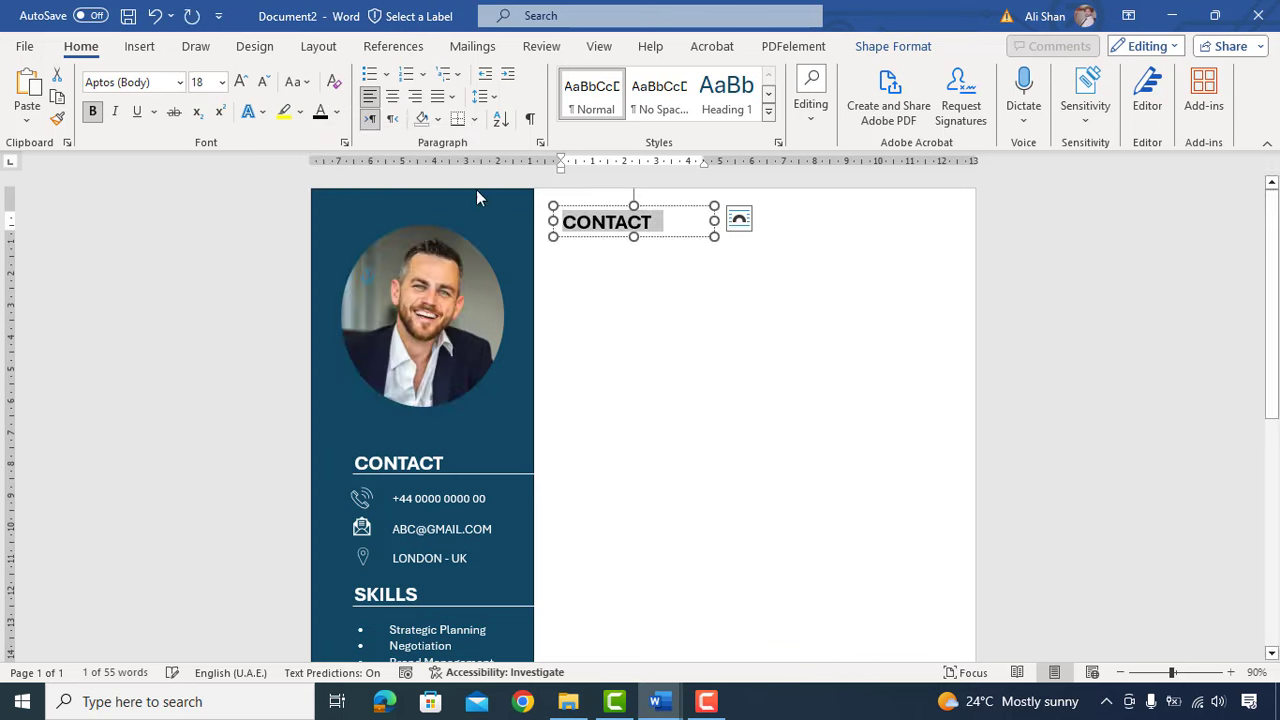
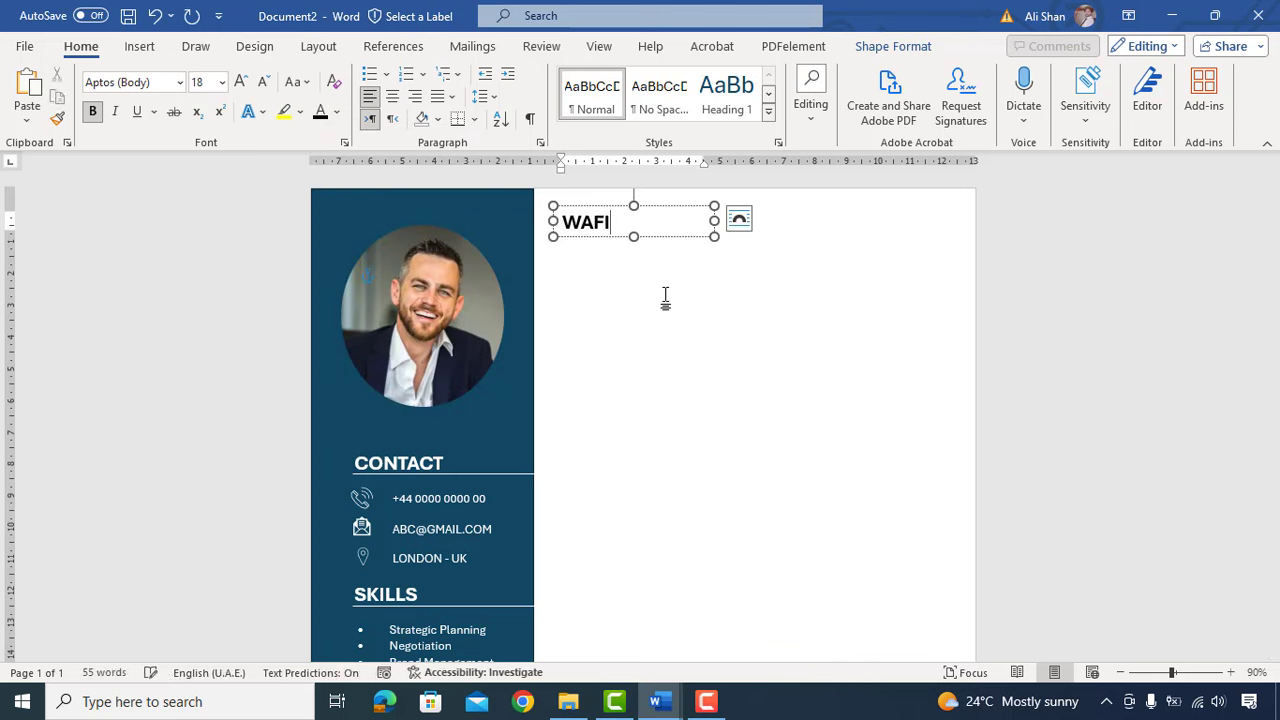
Step: Enlarge the name to 24 pt, fit and position its box, and duplicate it below
triple_click(676, 221)
key("ctrl+shift+period")
key("ctrl+shift+period")
left_click_drag(715, 237, 740, 243)
left_click_drag(620, 208, 626, 203)
left_click_drag(581, 205, 578, 203)
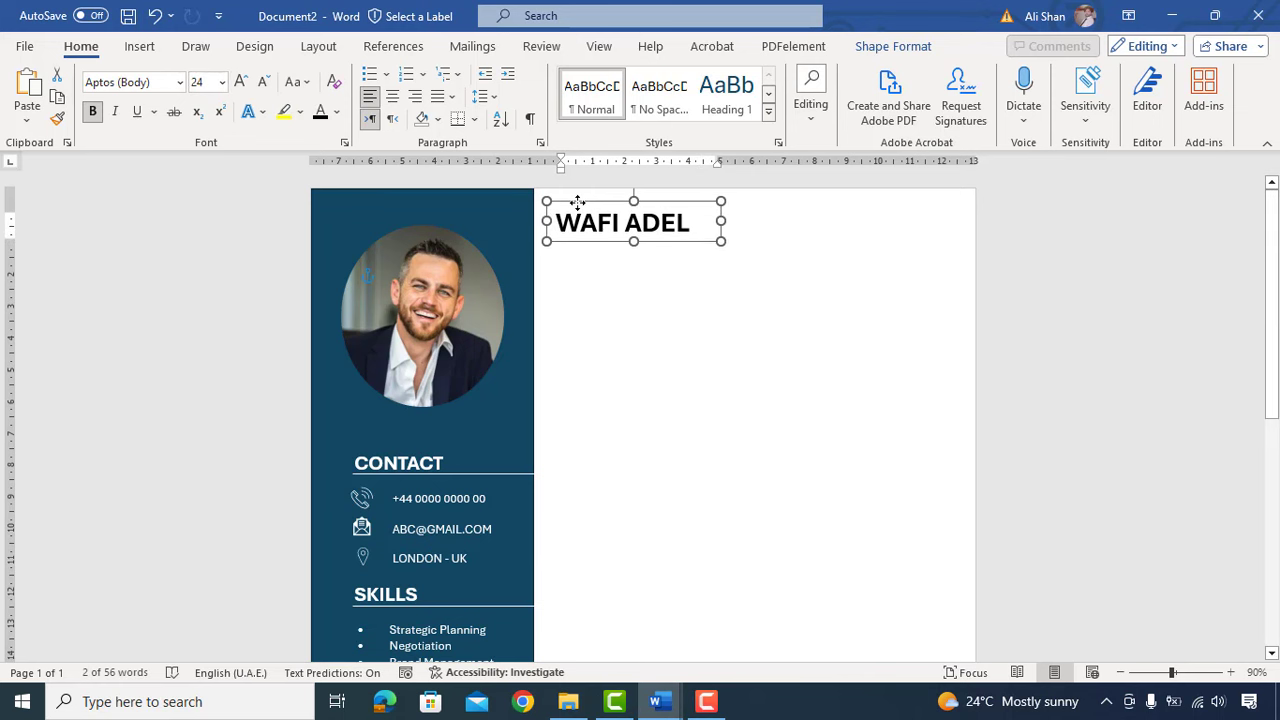
left_click(646, 313)
left_click(594, 228)
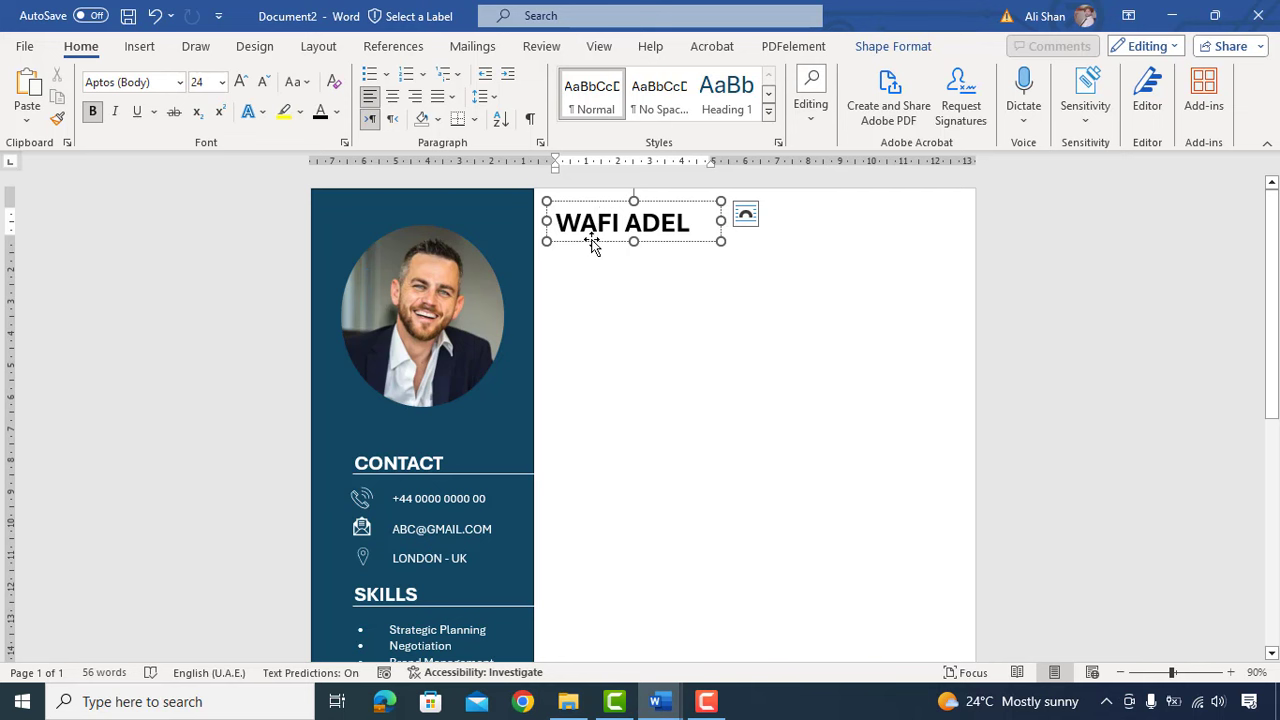
left_click_drag(591, 241, 595, 275)
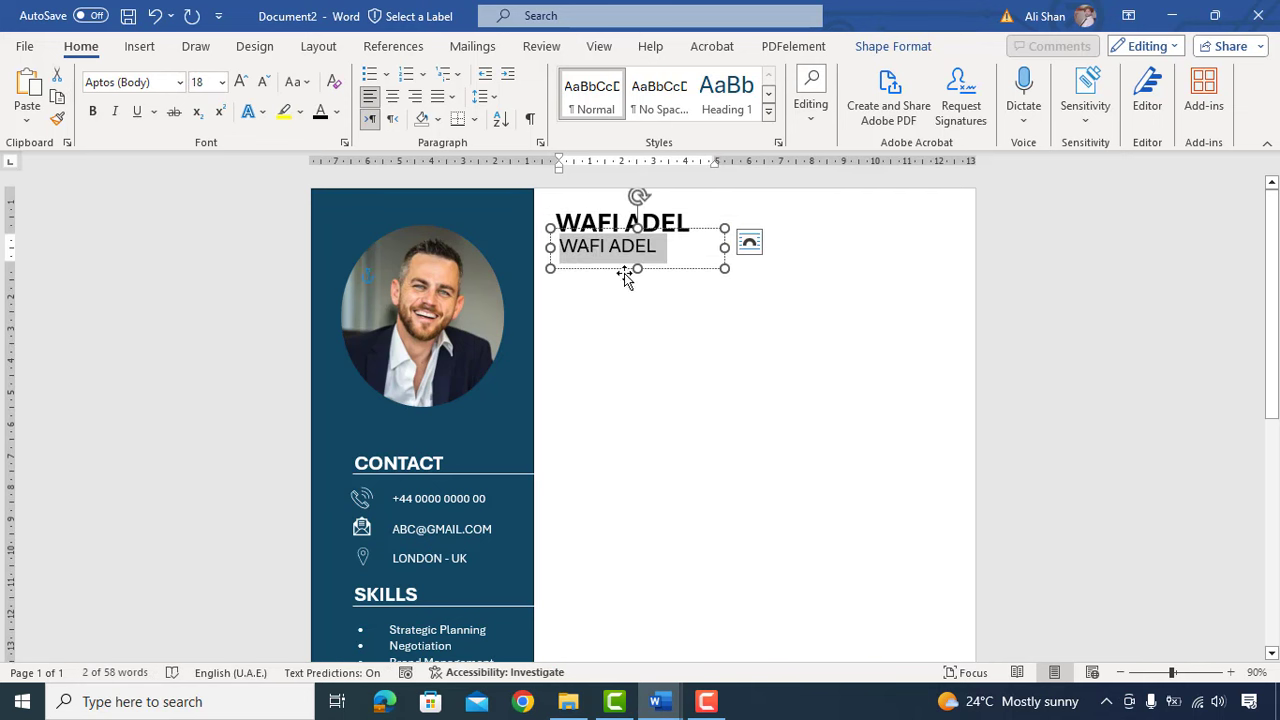
Step: Shrink the copy to 14 pt, type 'Senior Marketing Manager', and widen the box to one line
left_click(264, 81)
left_click(264, 81)
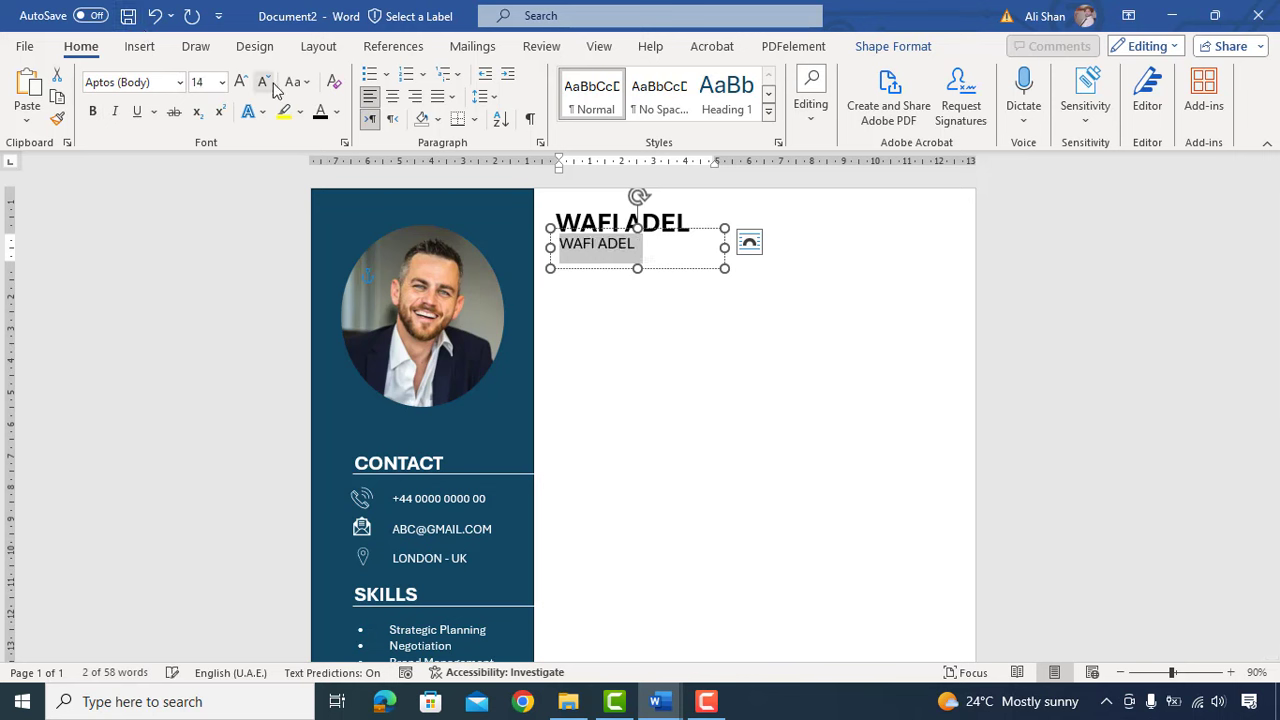
type("Senior Marketing")
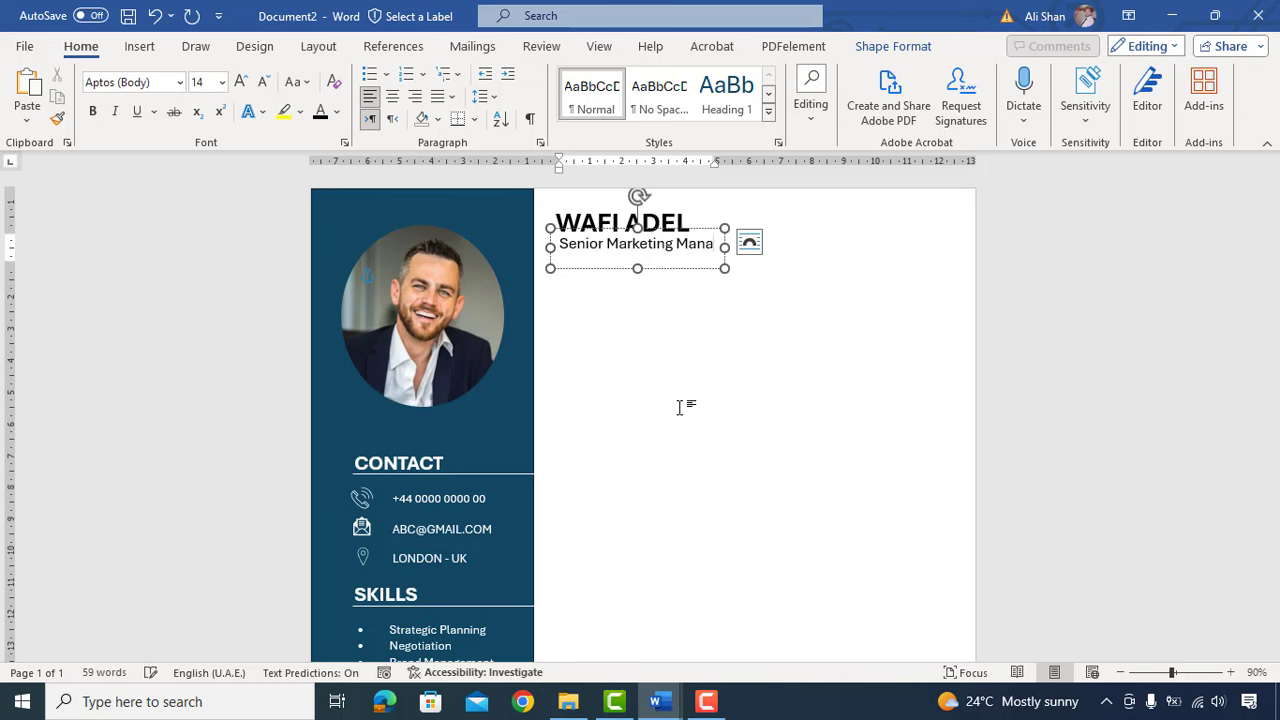
left_click_drag(725, 247, 775, 247)
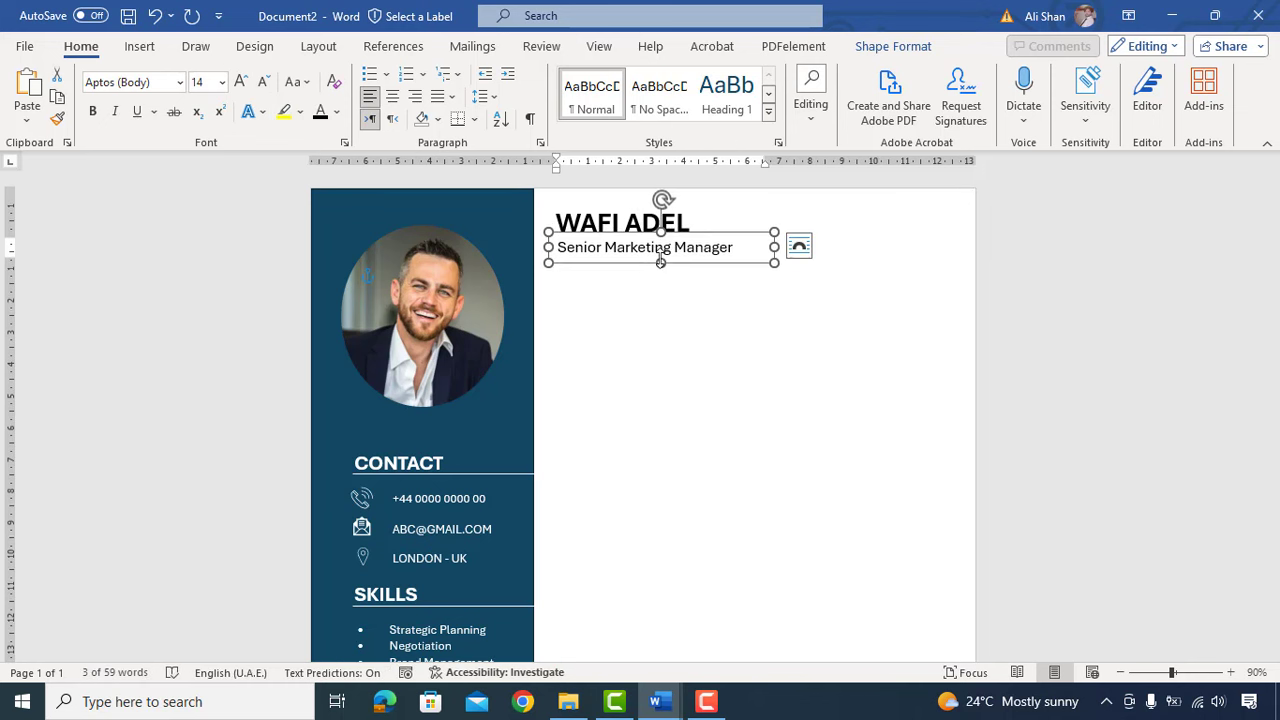
left_click(666, 357)
left_click(658, 248)
Step: Duplicate the subtitle box lower down, enlarge it, and replace its text with the summary start
left_click_drag(644, 264, 647, 311, "ctrl")
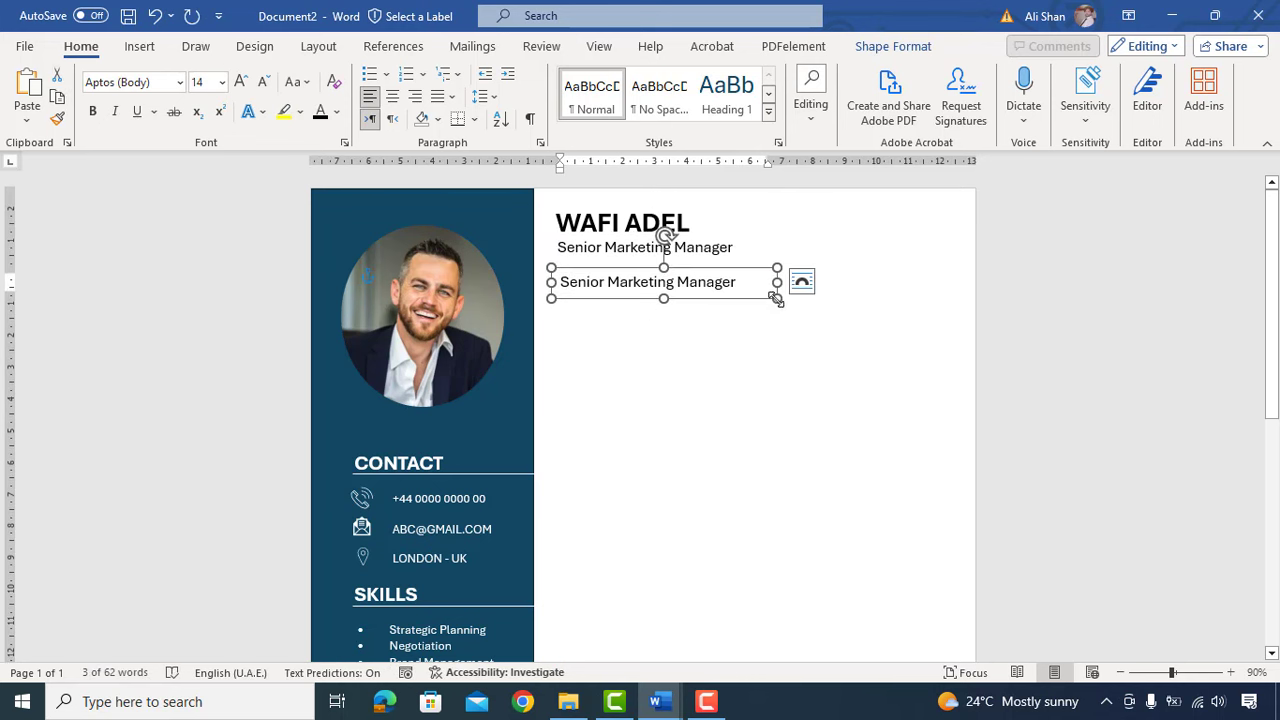
left_click_drag(777, 299, 963, 393)
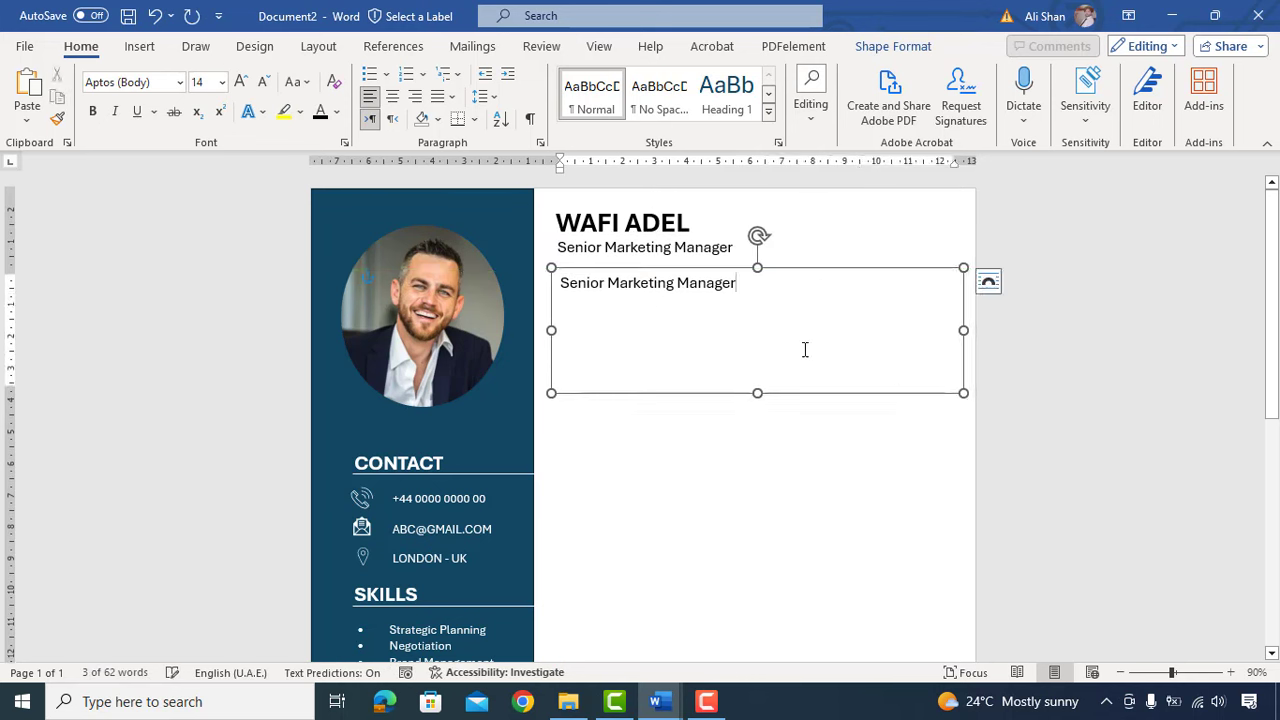
key("ctrl+a")
key("Delete")
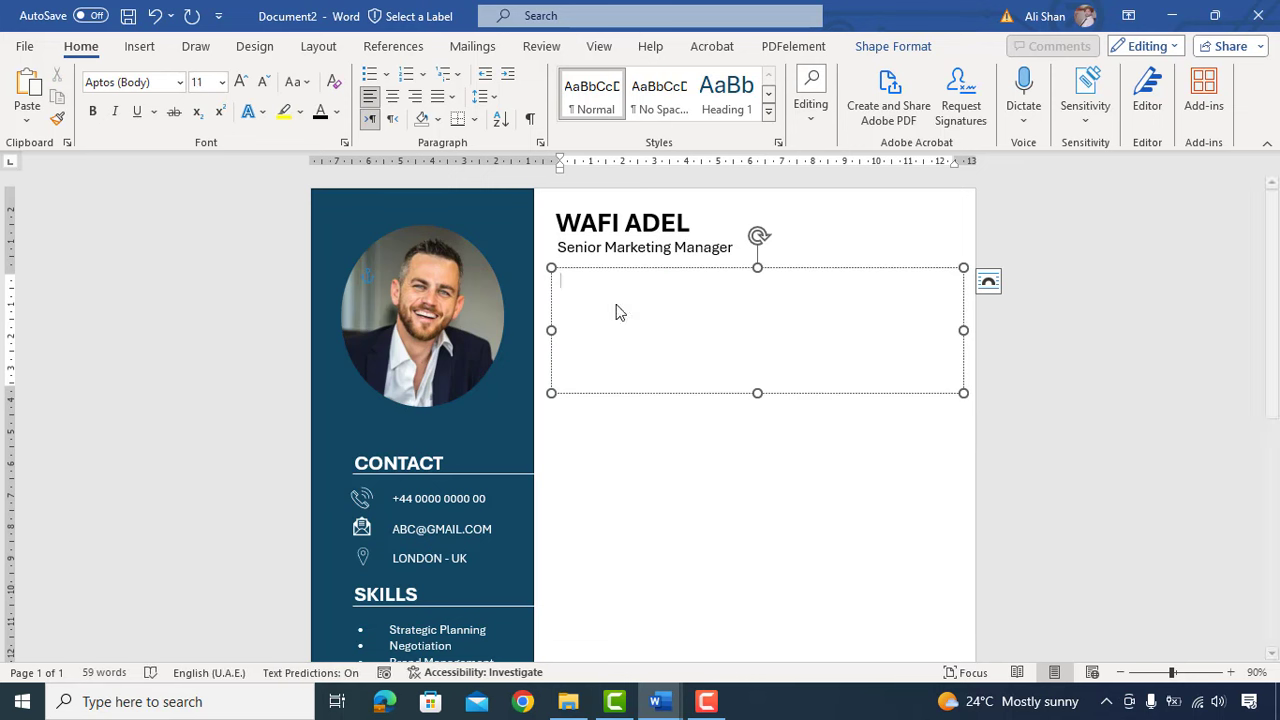
type("Wi")
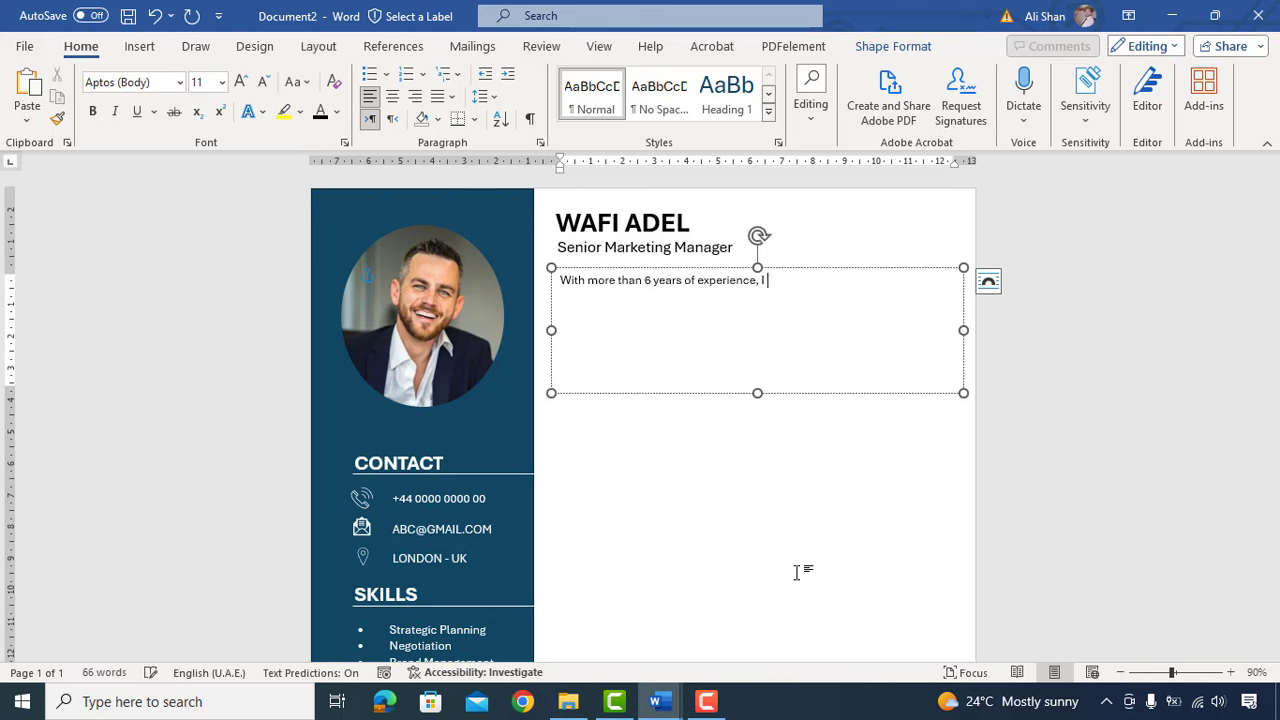
type("d effectiv")
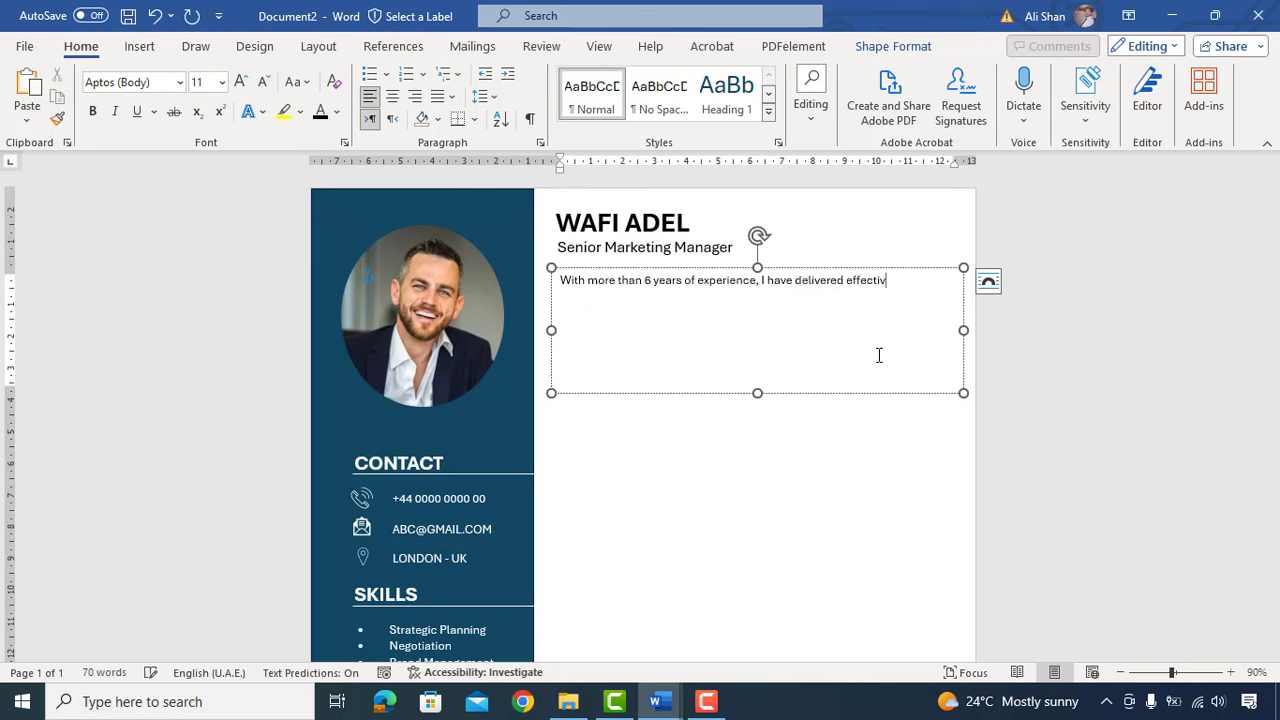
type("sful")
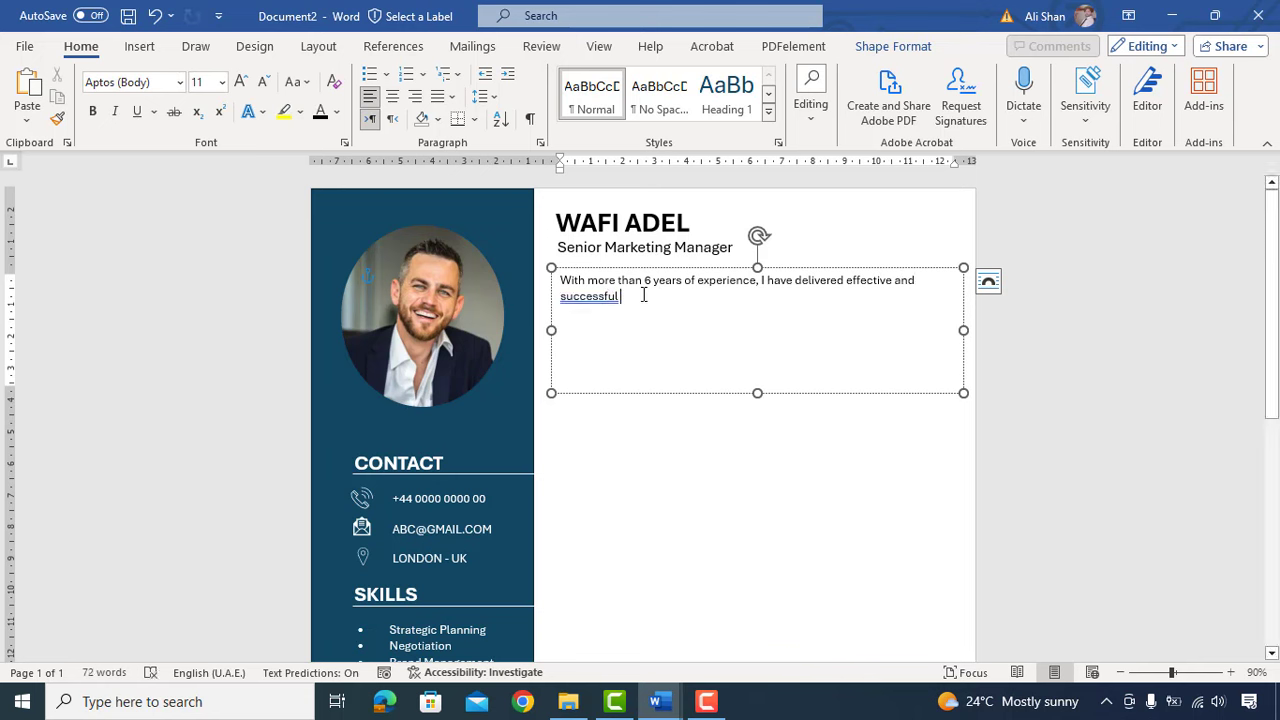
Step: Paste the 6+ years marketing experience summary paragraph and justify it
right_click(643, 295)
left_click(781, 422)
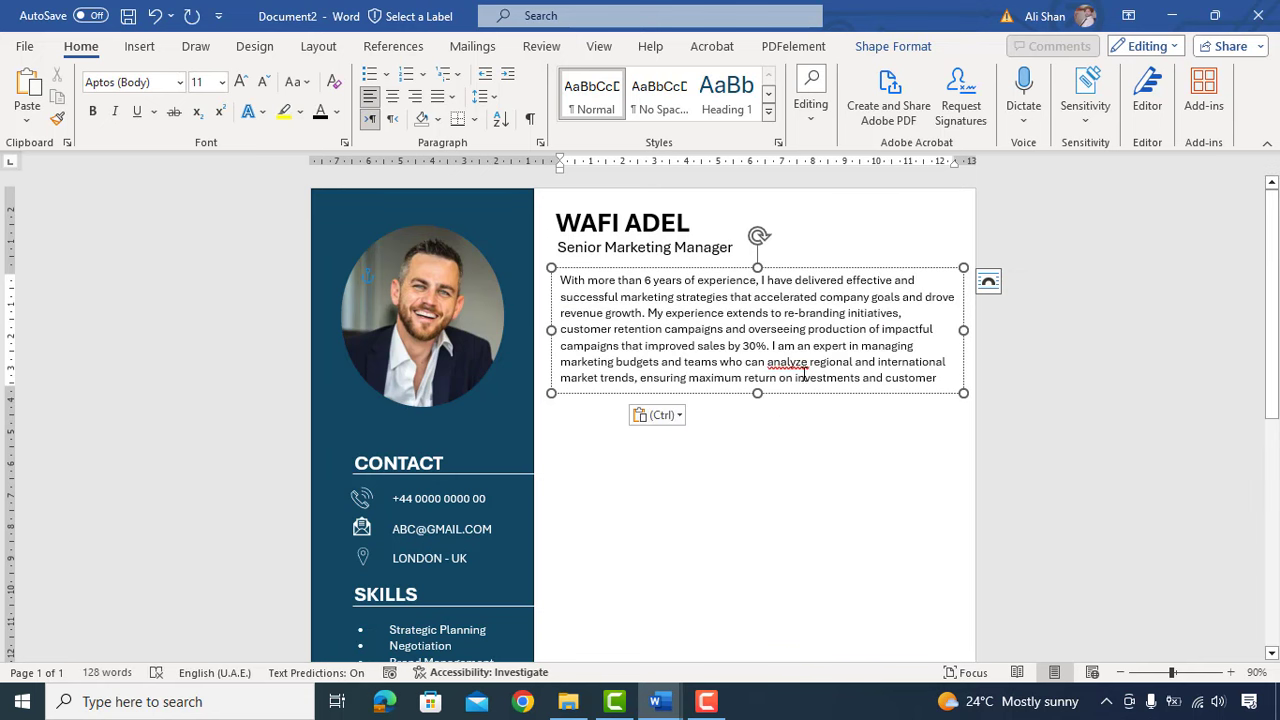
mouse_move(757, 393)
left_mouse_down()
mouse_move(757, 424)
mouse_move(757, 389)
left_mouse_up()
triple_click(728, 363)
left_click(451, 96)
left_click(463, 128)
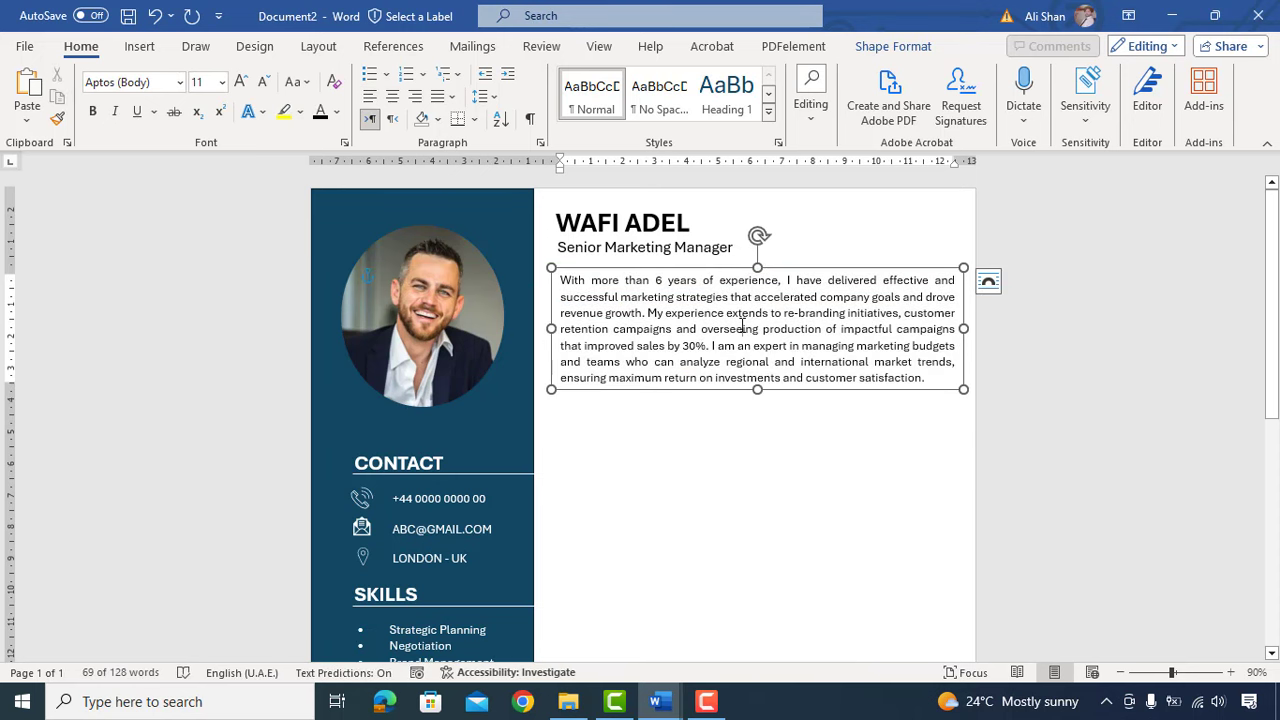
left_click(717, 423)
left_click(140, 47)
left_click(250, 78)
Step: Draw a horizontal line under the summary, nudge it down, and style it solid black
left_click(244, 122)
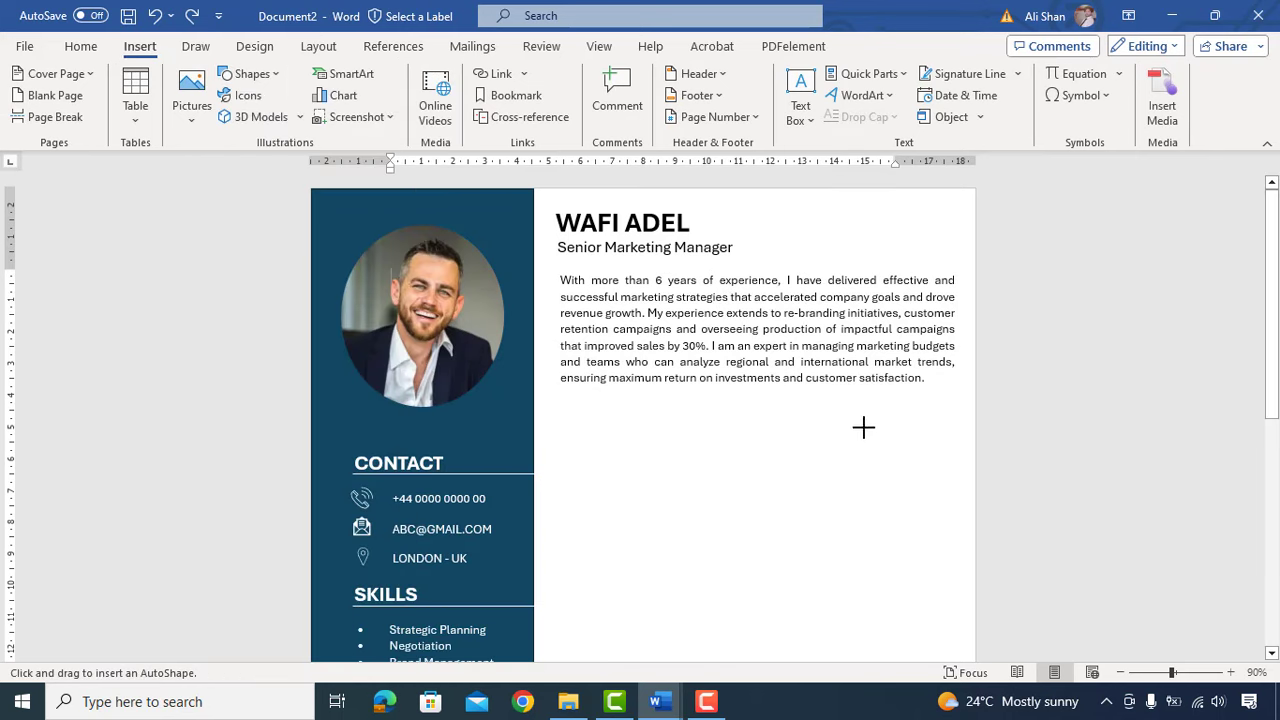
scroll(919, 439, "down", 1, "ctrl")
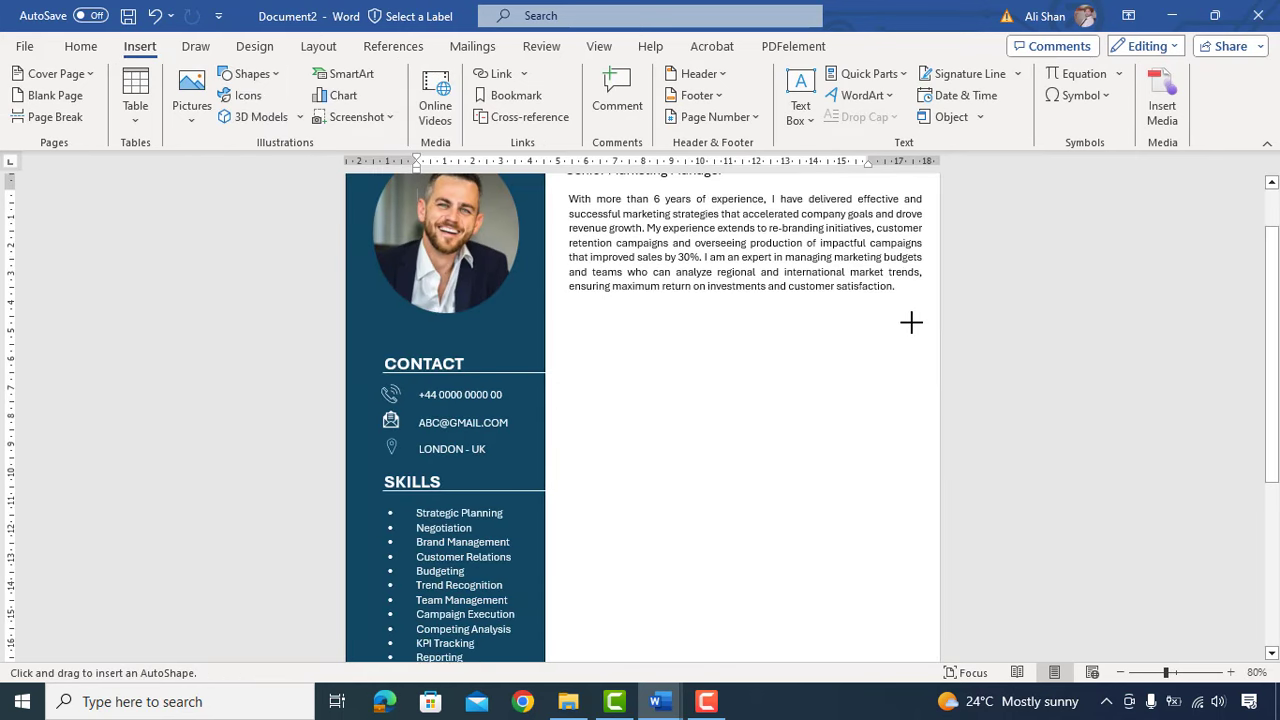
left_click_drag(911, 322, 881, 318)
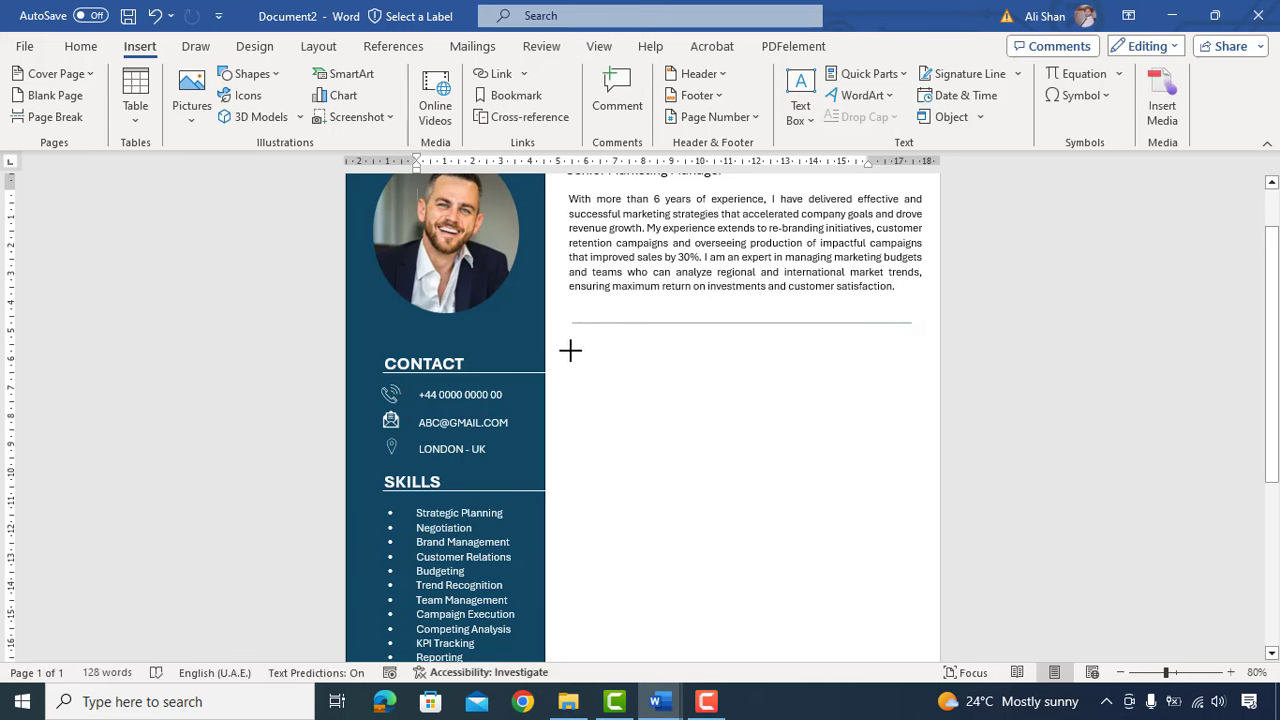
left_click_drag(570, 351, 569, 351)
key("Down")
key("Down")
key("Down")
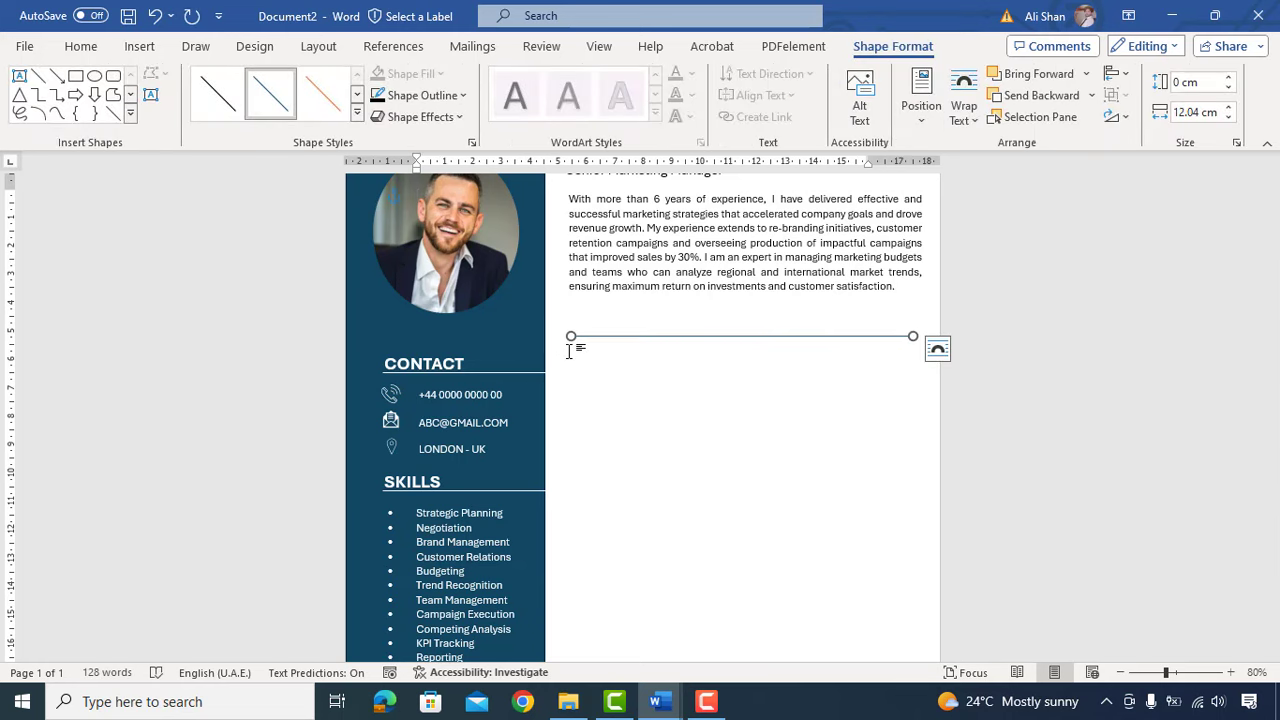
left_click(357, 116)
left_click(222, 206)
key("Down")
key("Down")
left_click(699, 384)
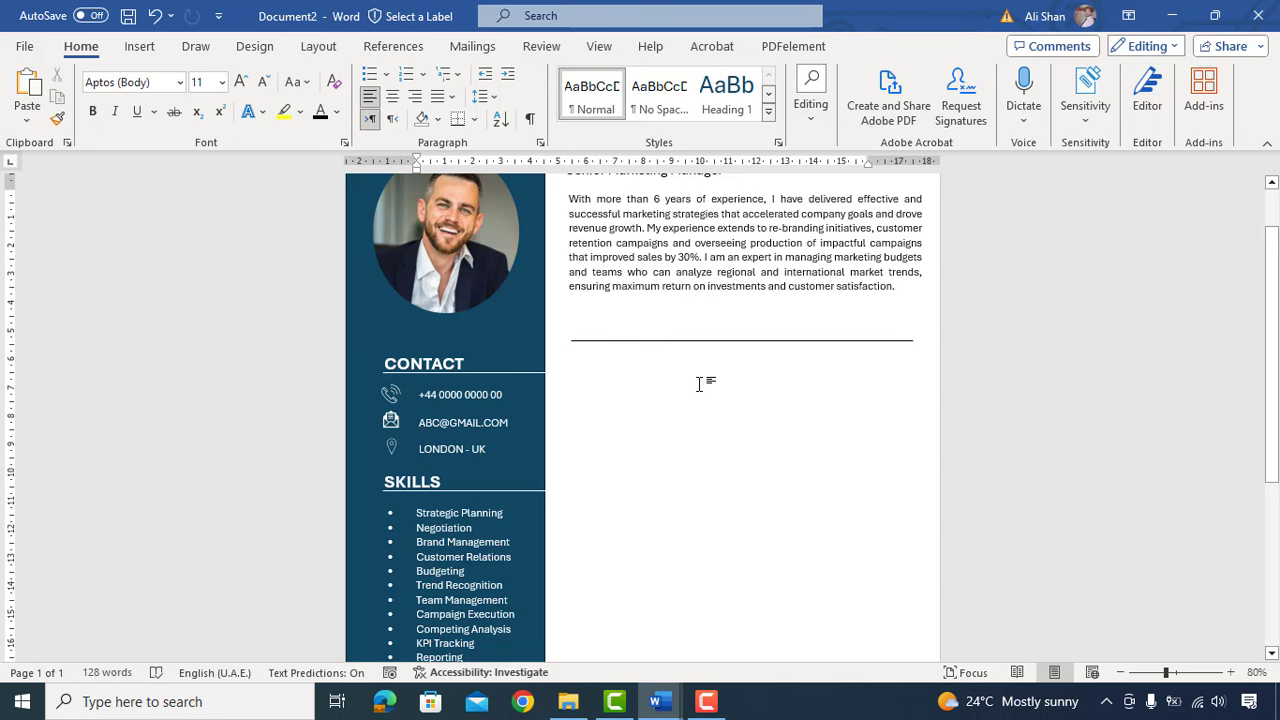
left_click(460, 352)
Step: Copy the CONTACT heading onto the line, remove its shading, widen it, and rename it WORK EXPERIENCE
left_click_drag(460, 352, 614, 314)
double_click(612, 325)
left_click(81, 46)
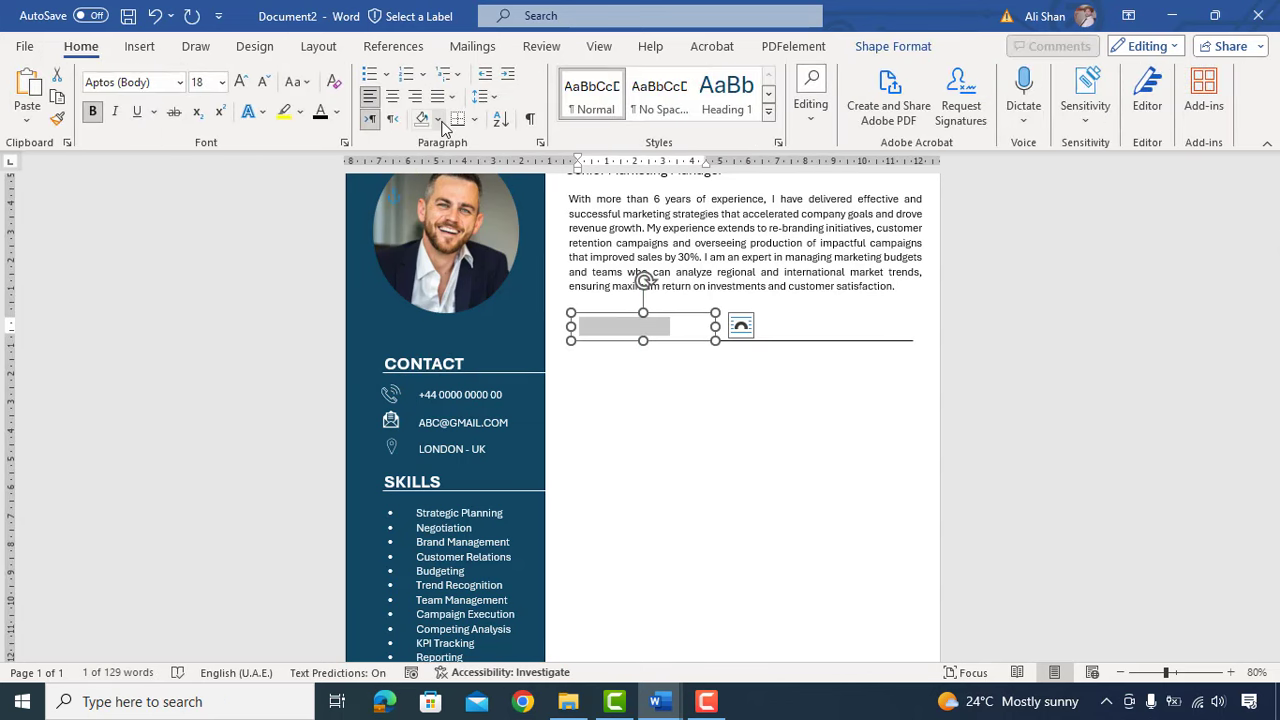
left_click(438, 120)
left_click(466, 366)
left_click_drag(715, 326, 780, 326)
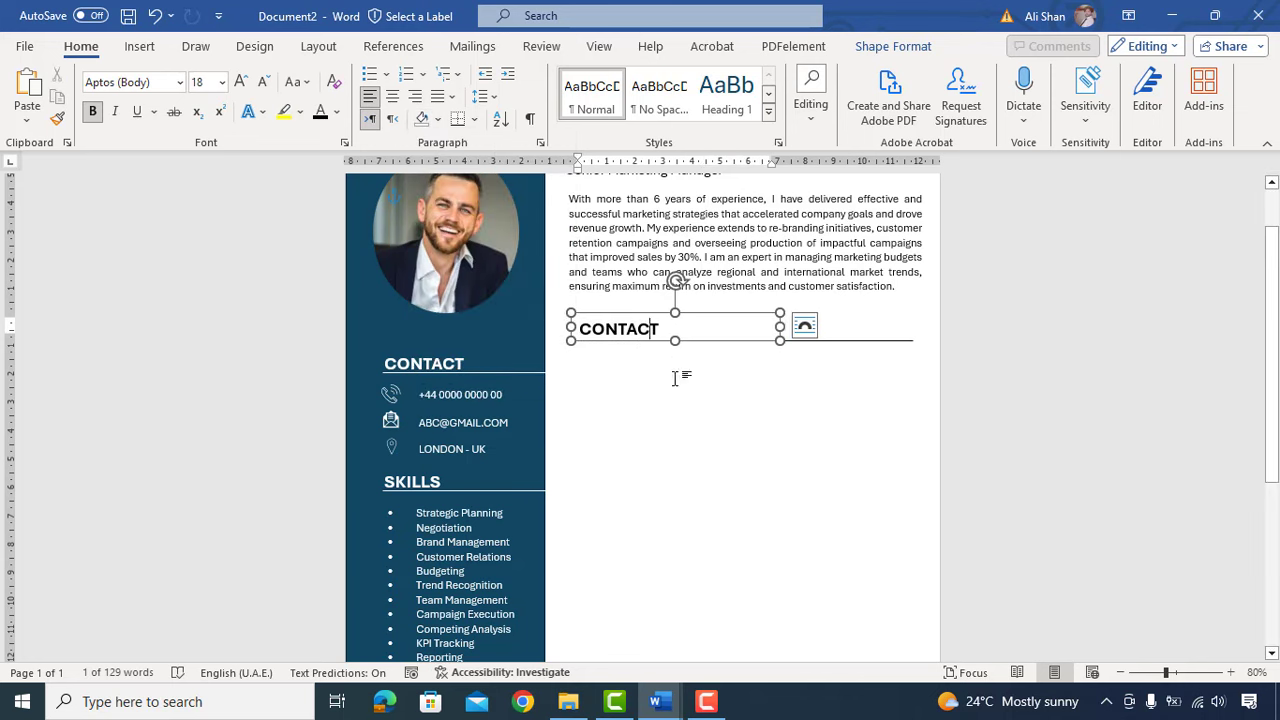
left_click(805, 325)
left_click(803, 328)
triple_click(729, 329)
type("WORK EX")
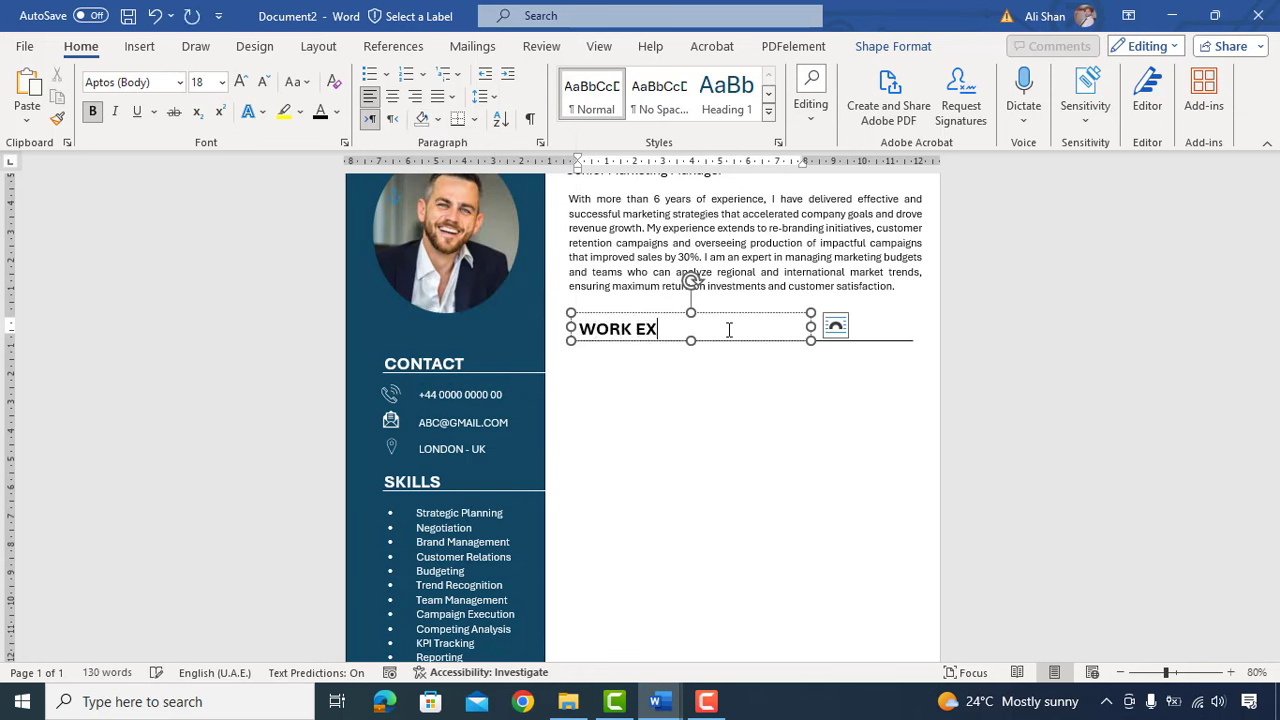
type("PERIENCE")
left_click_drag(619, 313, 612, 315)
Step: Paste a copy of the summary text box below WORK EXPERIENCE and stretch it taller for the job history
left_click(608, 363)
scroll(608, 363, "up", 1)
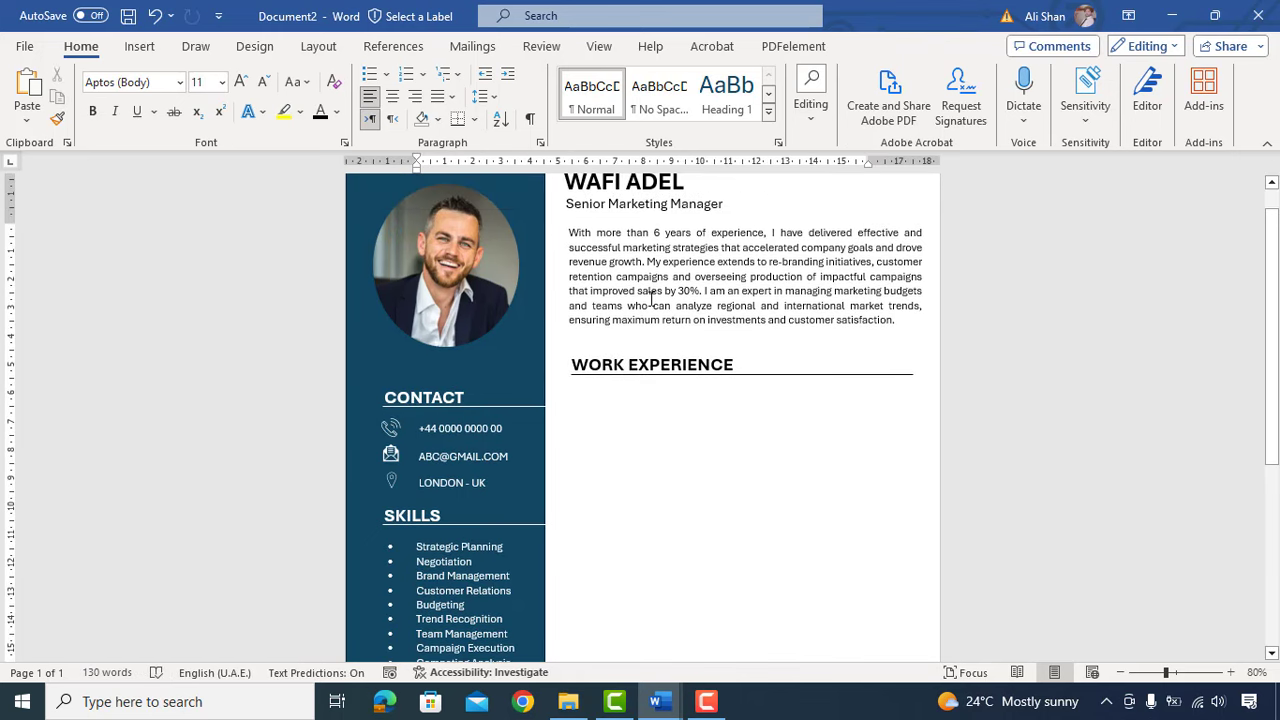
left_click_drag(569, 232, 633, 340)
key("ctrl+v")
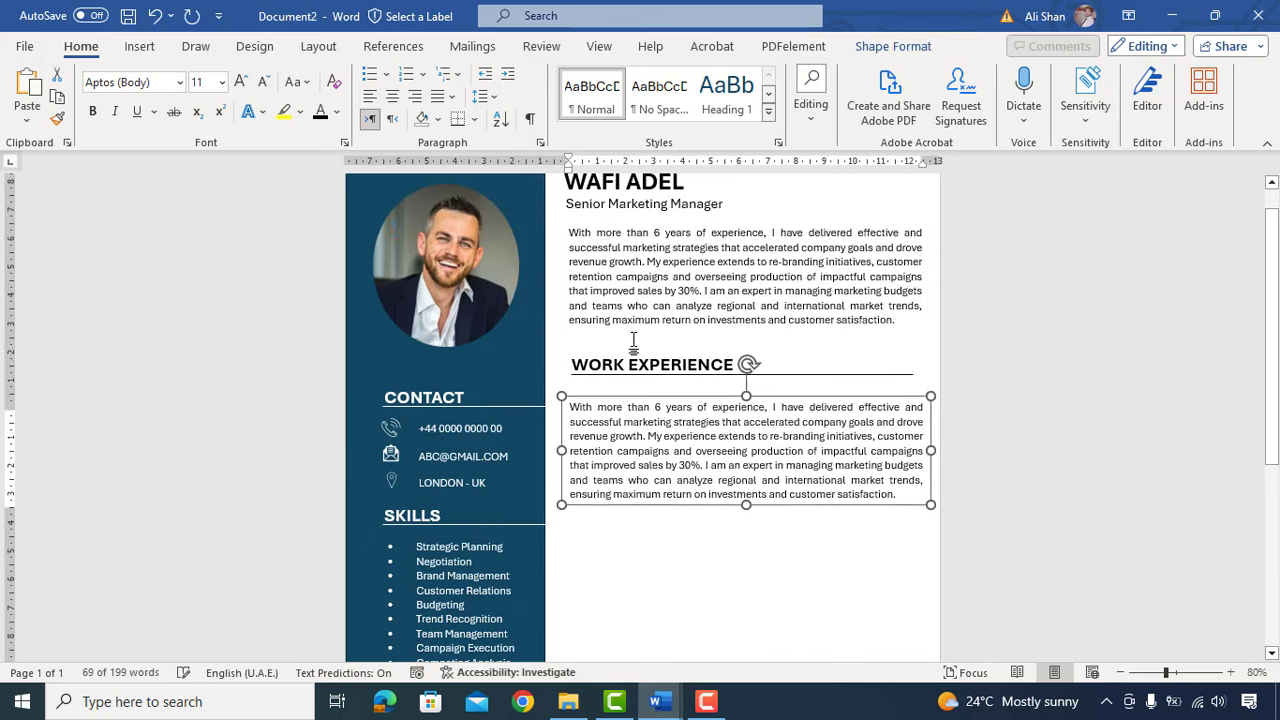
left_click_drag(746, 484, 746, 489)
scroll(746, 388, "down", 2)
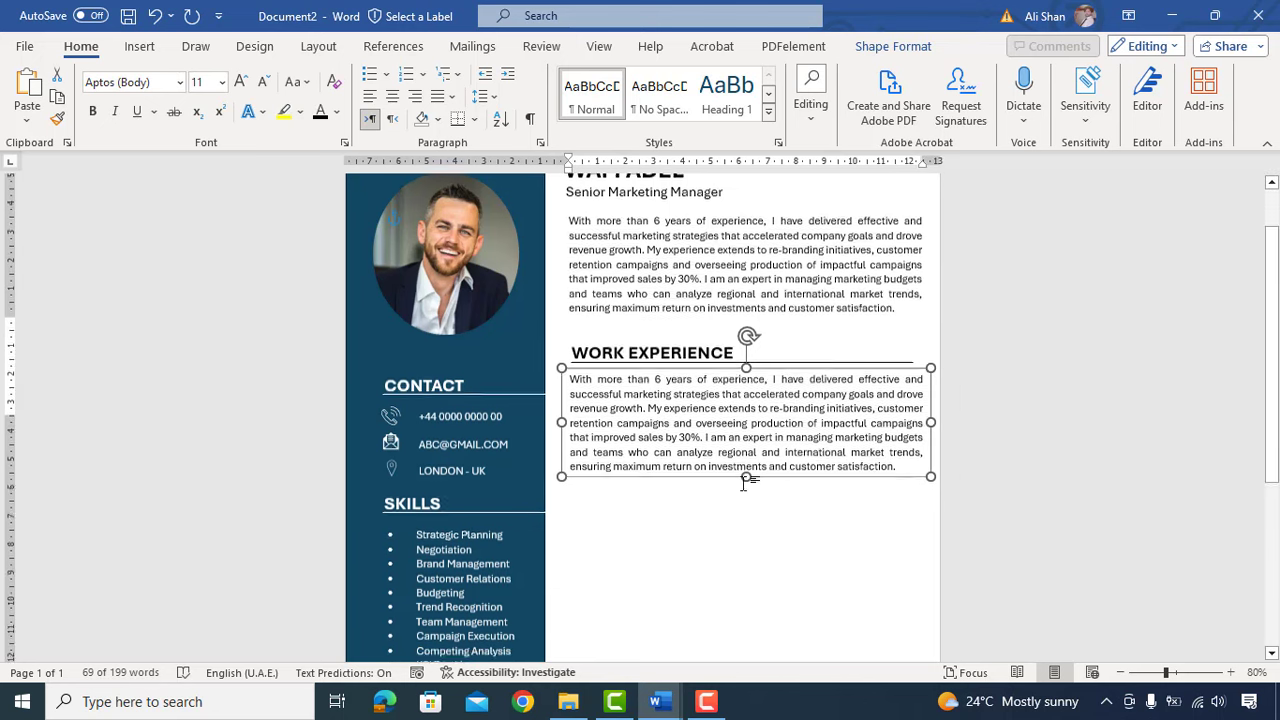
left_click_drag(746, 388, 746, 645)
Step: Replace the copied summary text with the first job title and dates, set in bold
left_click(683, 457)
key("ctrl+a")
key("BackSpace")
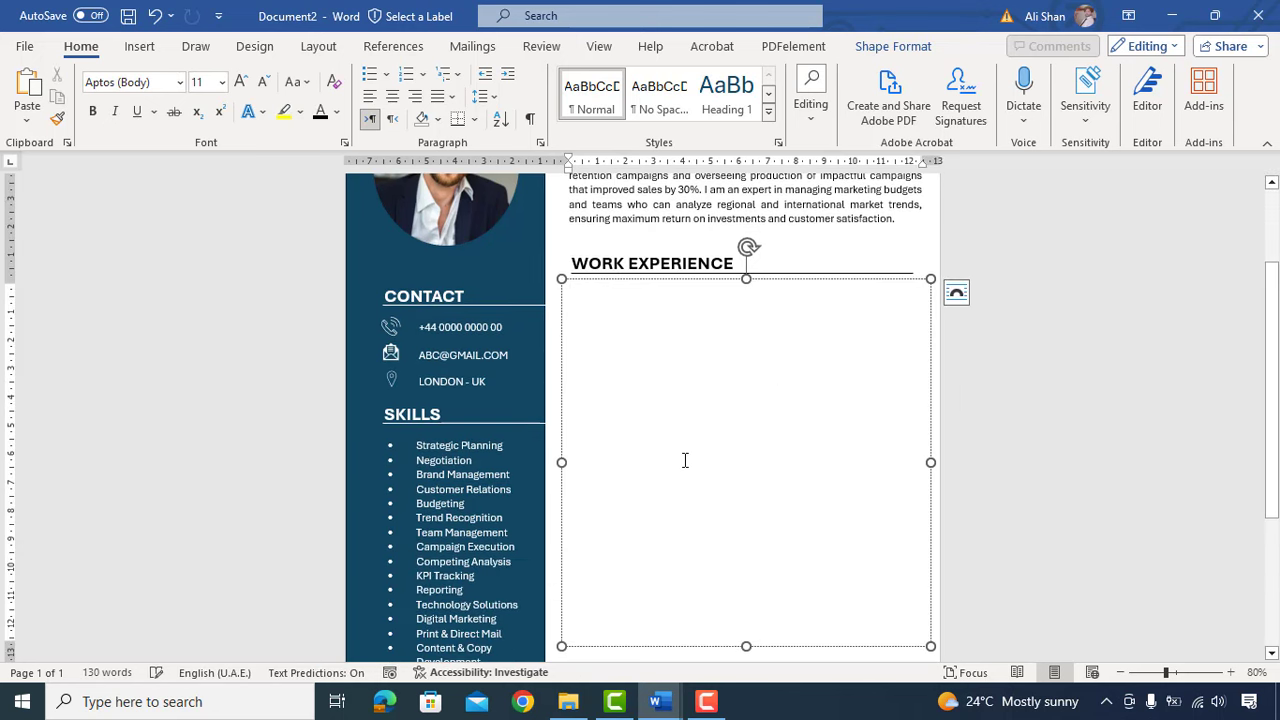
type("sE")
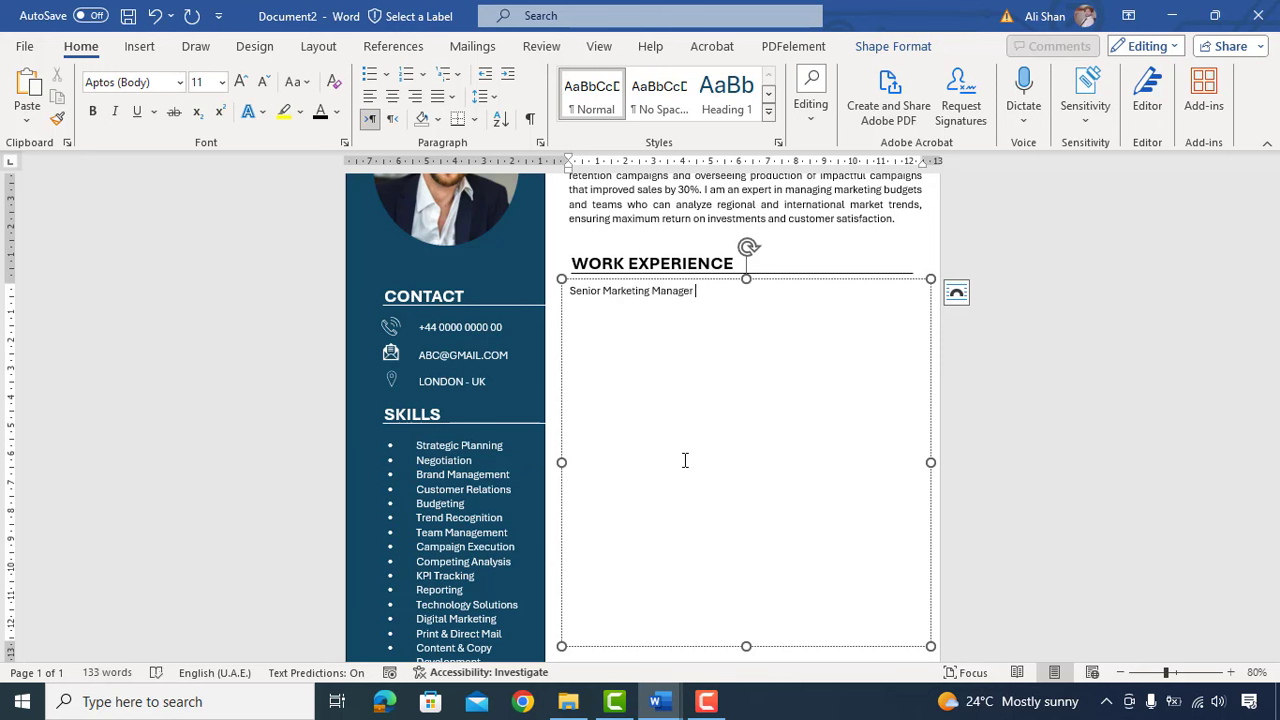
type("07/2021 - Present")
left_click_drag(766, 390, 566, 375)
key("ctrl+b")
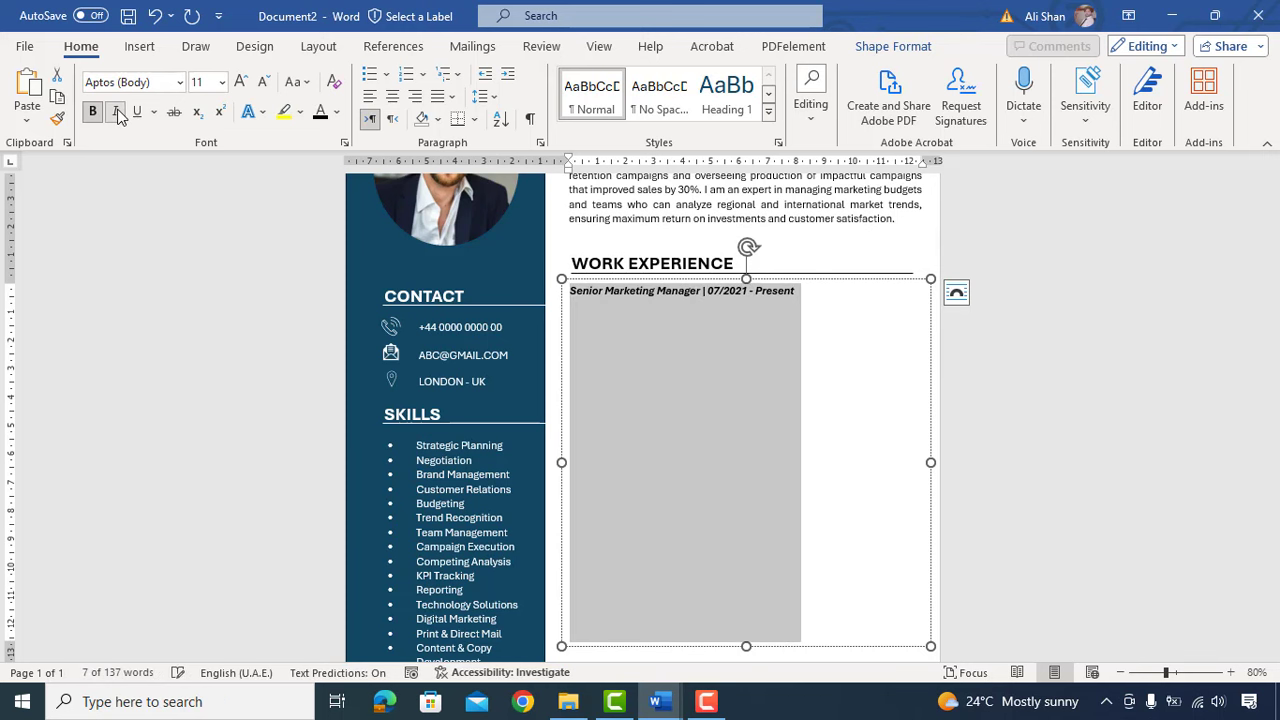
Step: Add the non-bold company name MarkeLeap and paste in the rest of the work history
left_click(808, 291)
key("Return")
type("MarkeLeap")
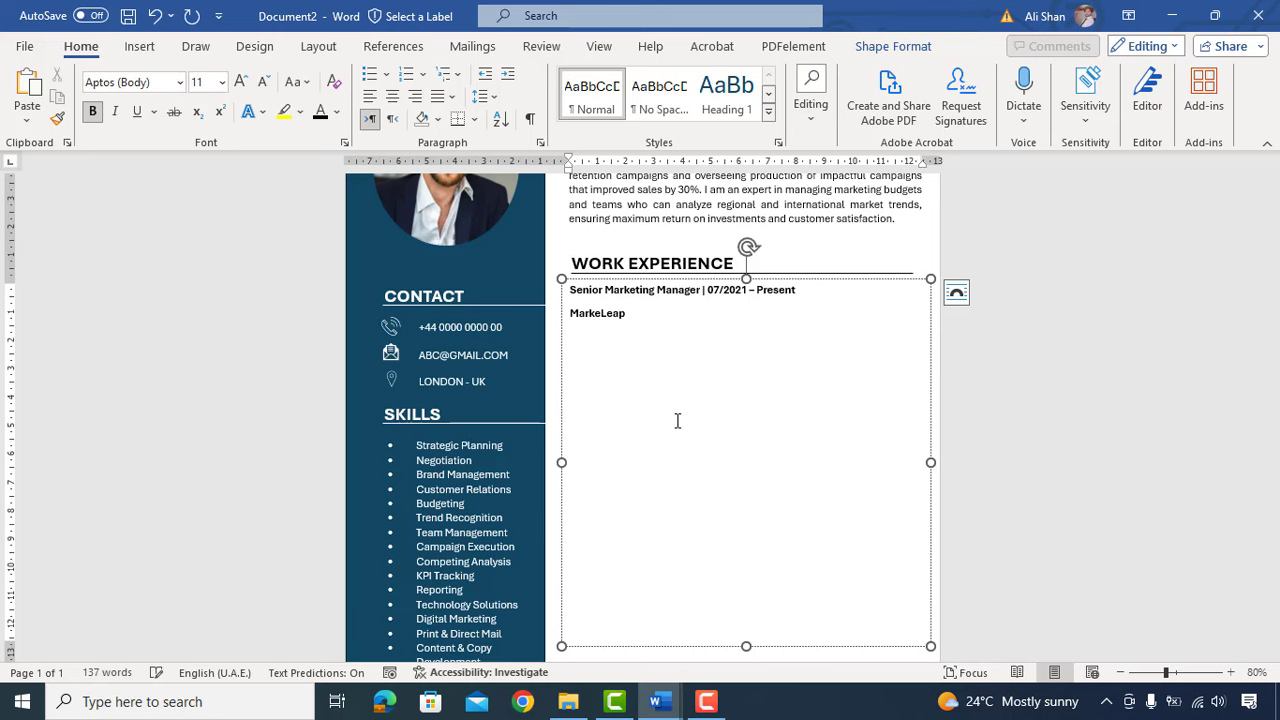
left_click_drag(634, 316, 541, 316)
left_click(94, 112)
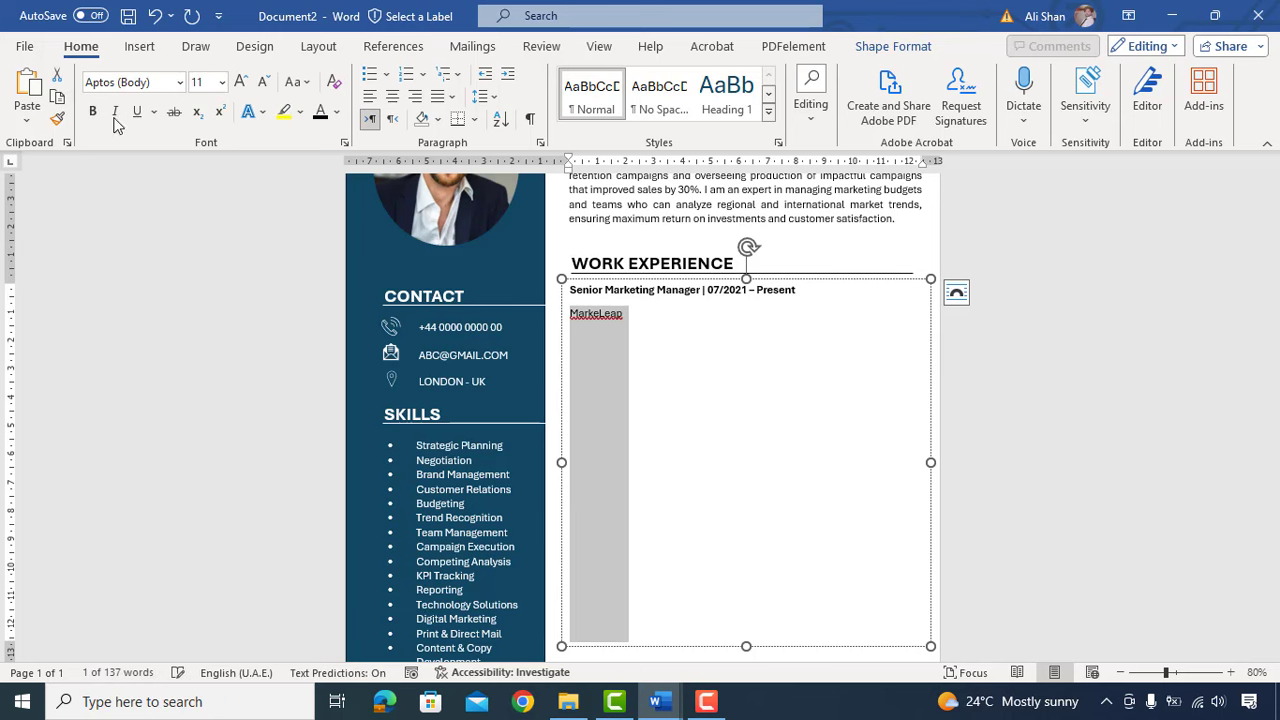
left_click(622, 322)
key("Return")
type("Spearheaded the development and implementation of comprehensive strategic marketing plans that achieved company goals and improved efficiency by 20% Negotiated and maintained mutually beneficial relationships with numerous strategic partners, driving 10% revenue growth year-over-year Led successful re-branding initiatives and customer retention campaigns, resulting in an impressive customer loyalty rate of 85% Marketing Manager | 03/2019 – 07/2021 MarketPilot Recognized customer and market trends and devised effective strategies to ensure maximum return on investments and high customer satisfaction rates. Managed marketing budget, tracked and analyzed key performance indicators, and generated weekly/monthly performance reports. Recruited, onboarded, mentored, and managed a diverse team of marketing professionals and vendor resources. Digital Marketing Specialist | 02/2017 – 03/2019 MarkeTrend Spearheaded and managed the production of high-impact print, email, web, and direct mail campaigns using new technologies and digital channels, resulting in an increase of sales by 30%. Conducted detailed competitive analysis and continually monitored key international market trends to identify opportunities for expansion.")
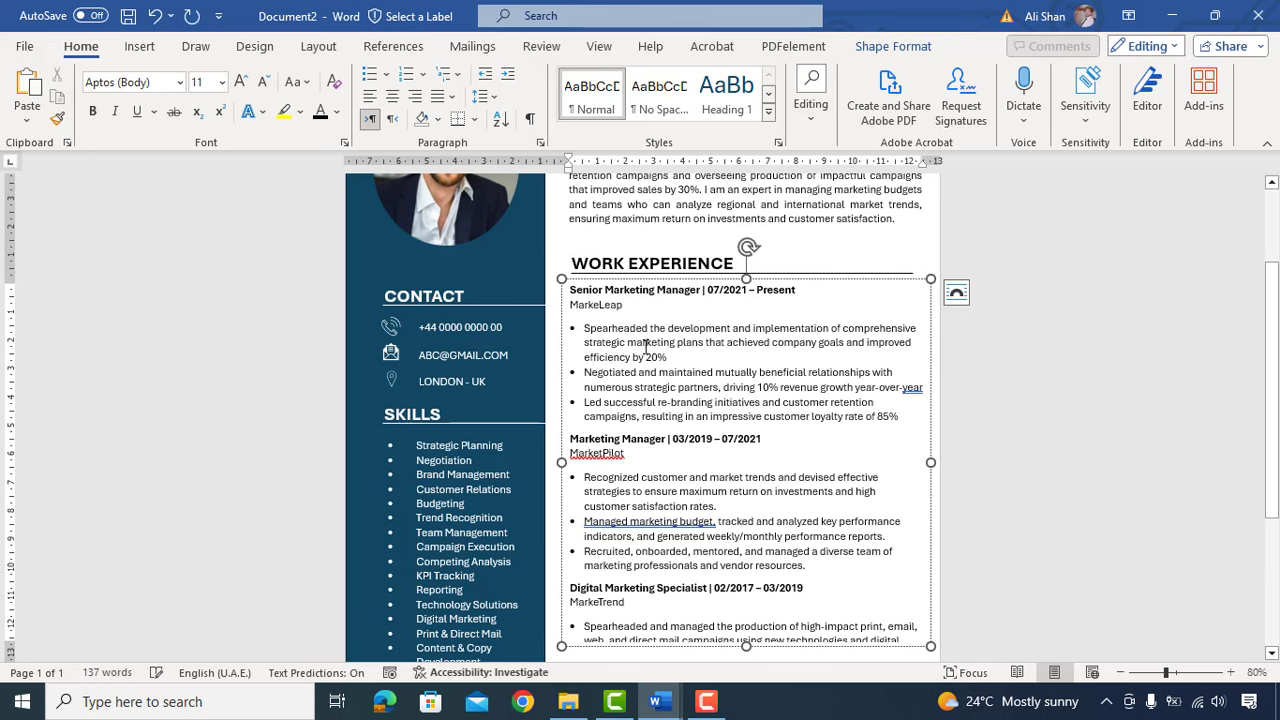
Step: Extend the box to show the last bullet and check the spelling flags on MarketPilot, MarkeTrend and analyzed
scroll(700, 450, "down", 3)
mouse_move(754, 587)
left_mouse_down()
mouse_move(748, 622)
mouse_move(748, 597)
left_mouse_up()
left_click(641, 388)
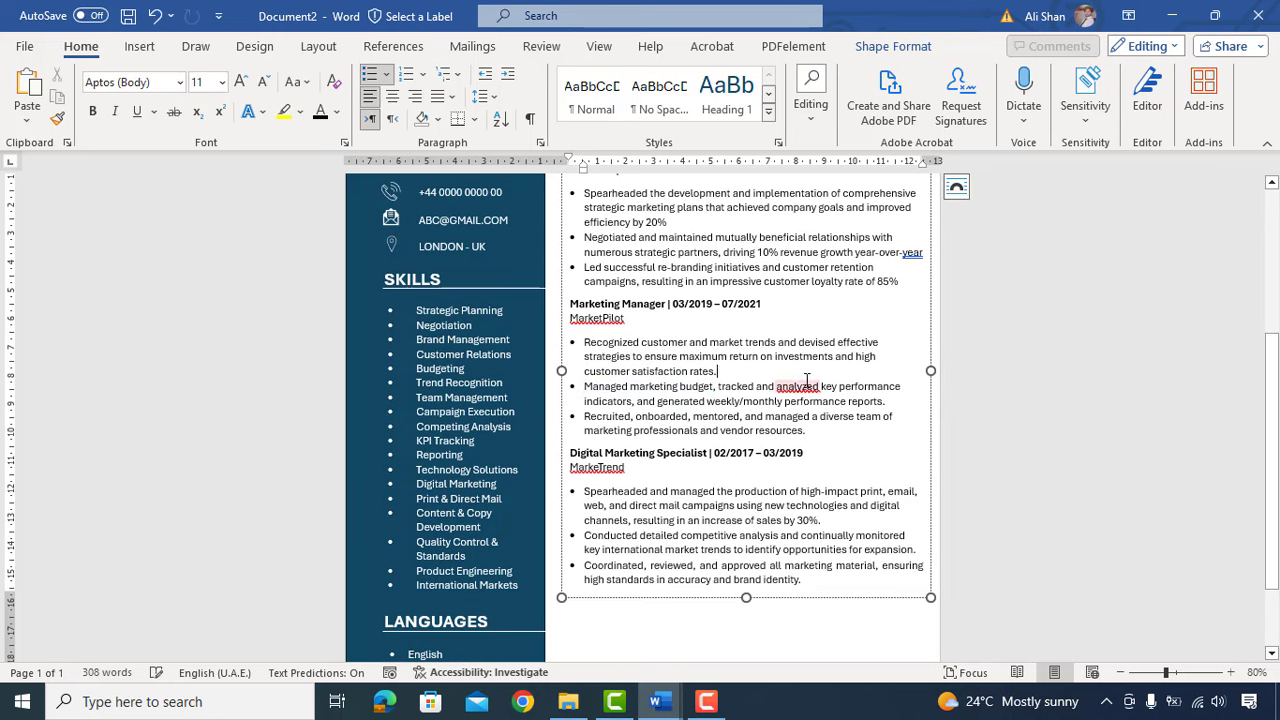
left_click(797, 386)
left_click(596, 467)
left_click(596, 317)
scroll(700, 350, "up", 3)
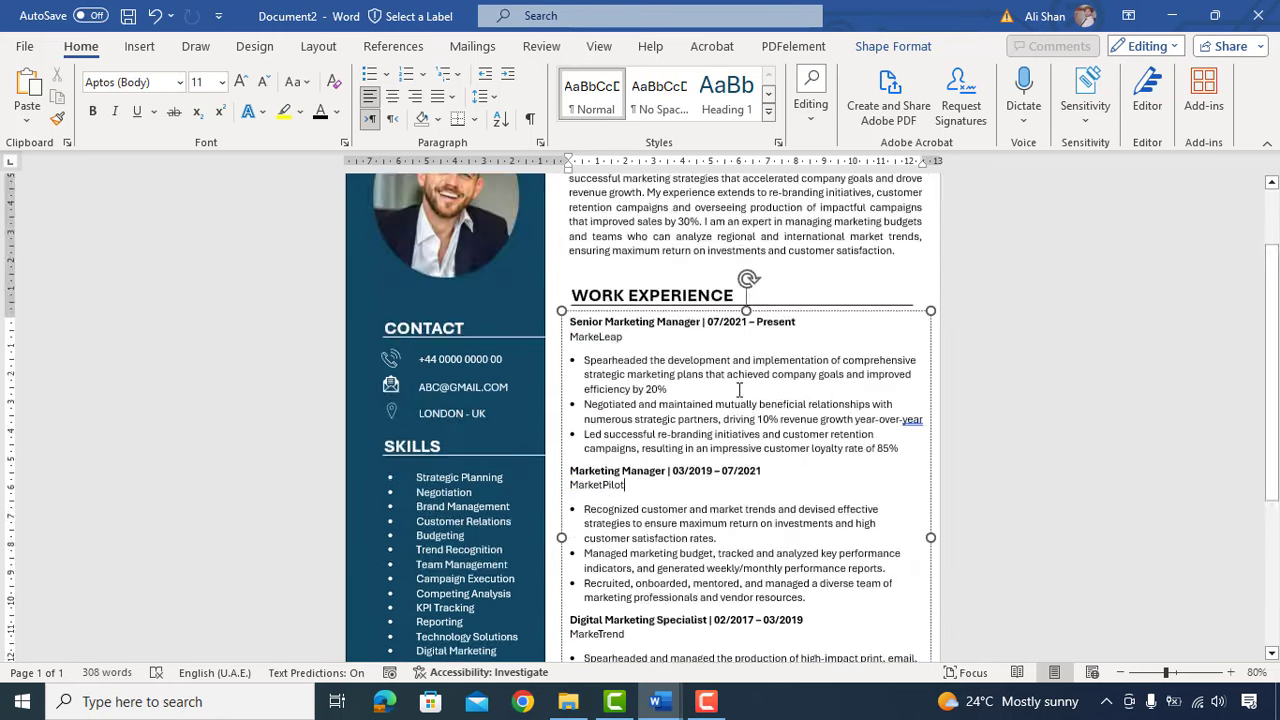
scroll(931, 386, "down", 1)
left_click(925, 387)
scroll(767, 427, "down", 1)
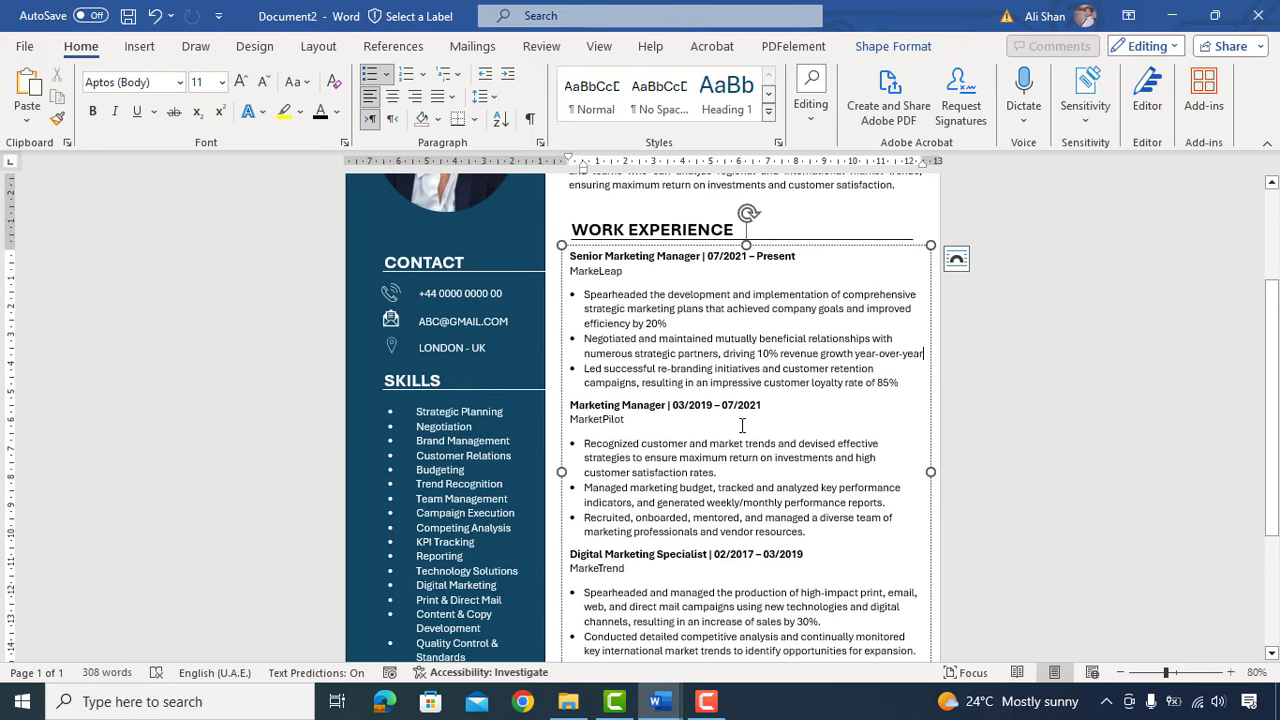
scroll(742, 426, "down", 4)
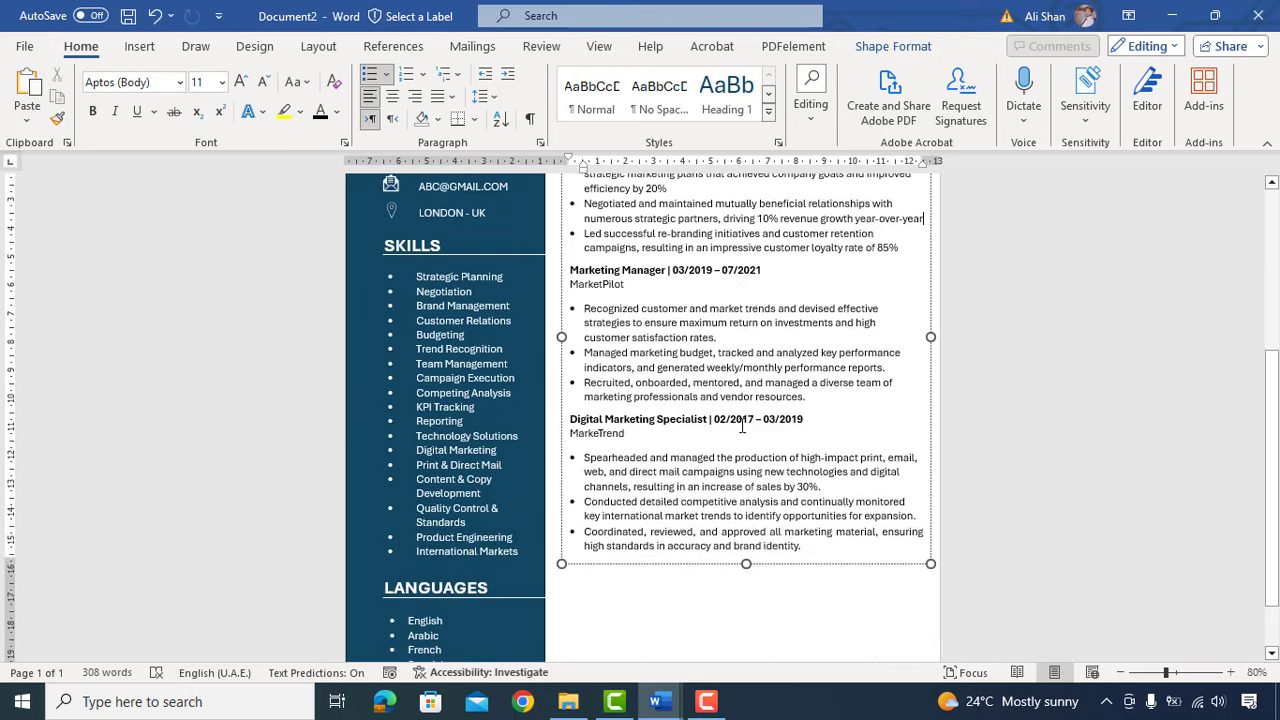
left_click(670, 589)
scroll(690, 545, "up", 3)
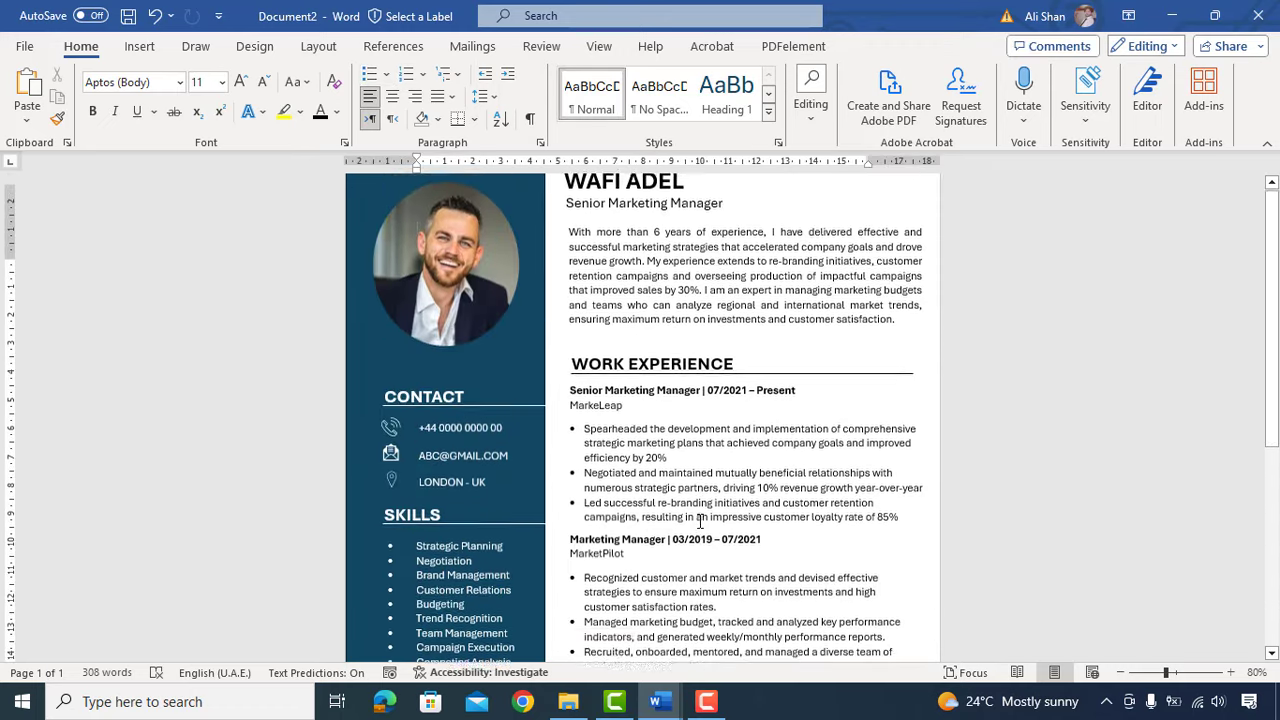
Step: Copy the WORK EXPERIENCE heading together with the line beneath it
scroll(696, 456, "down", 2)
scroll(696, 456, "down", 9)
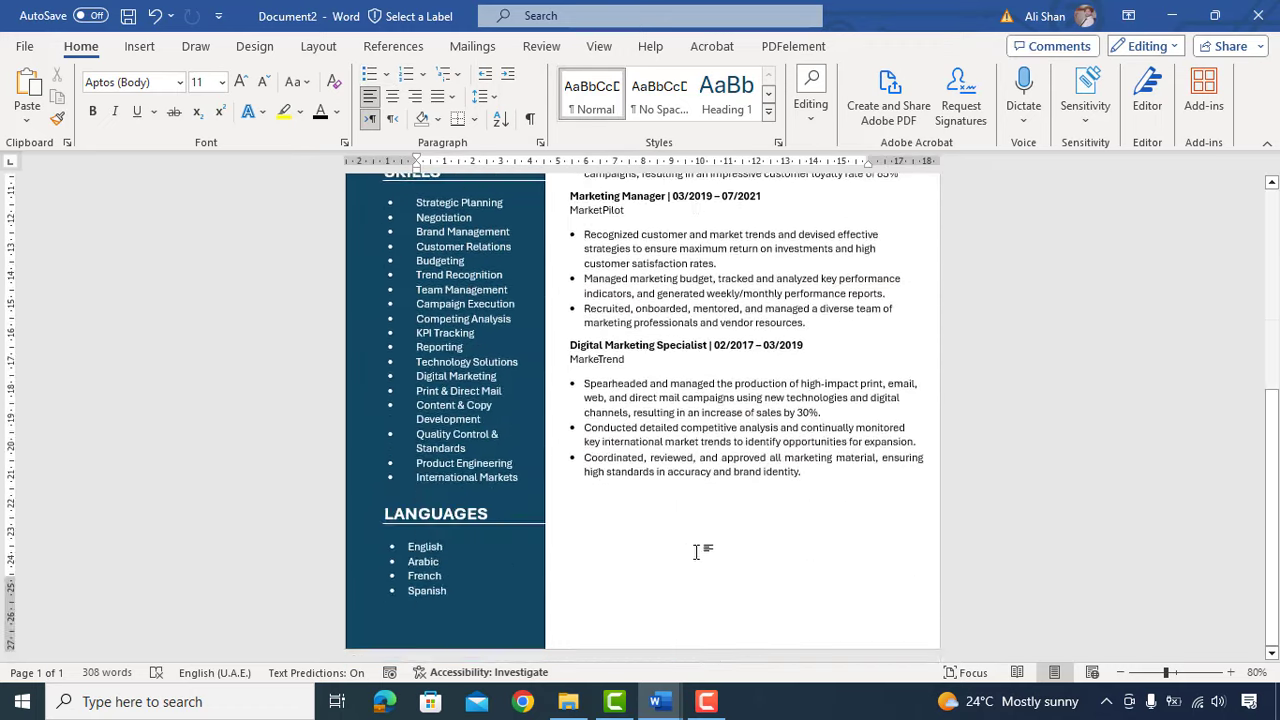
scroll(700, 549, "up", 8)
left_click(648, 287)
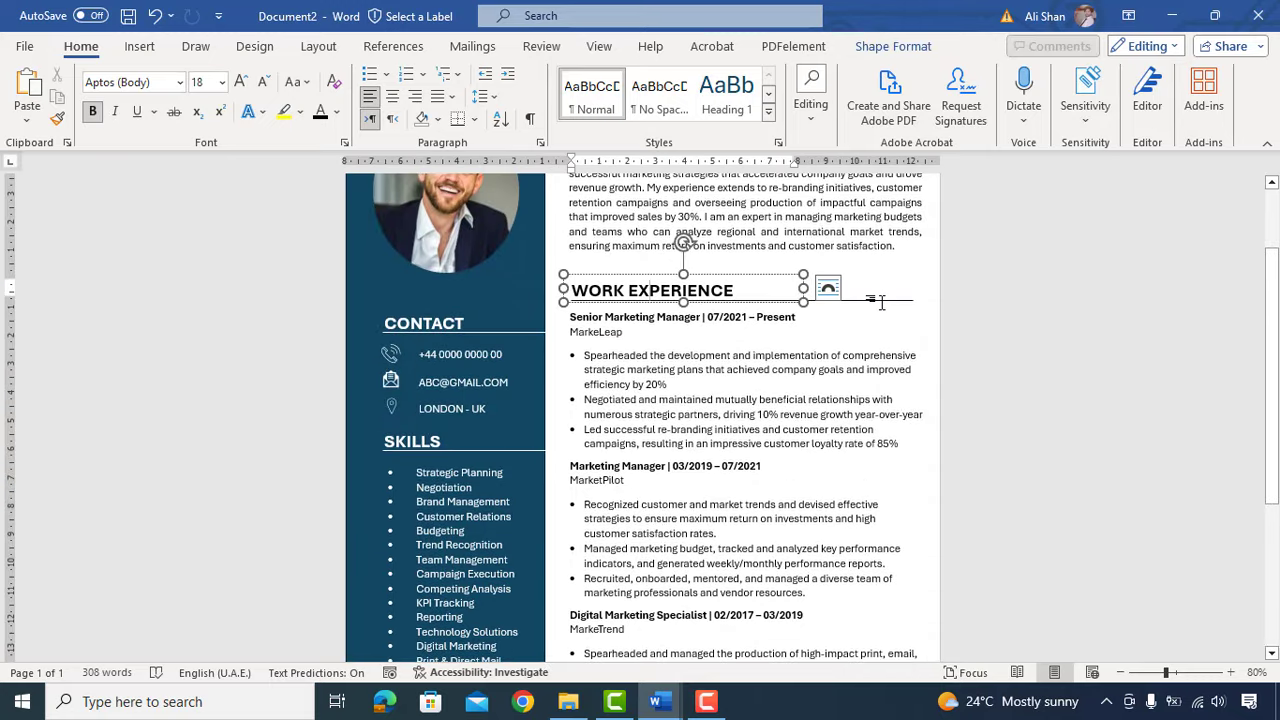
left_click(882, 300)
left_click(645, 288, "ctrl")
left_click_drag(648, 301, 646, 309)
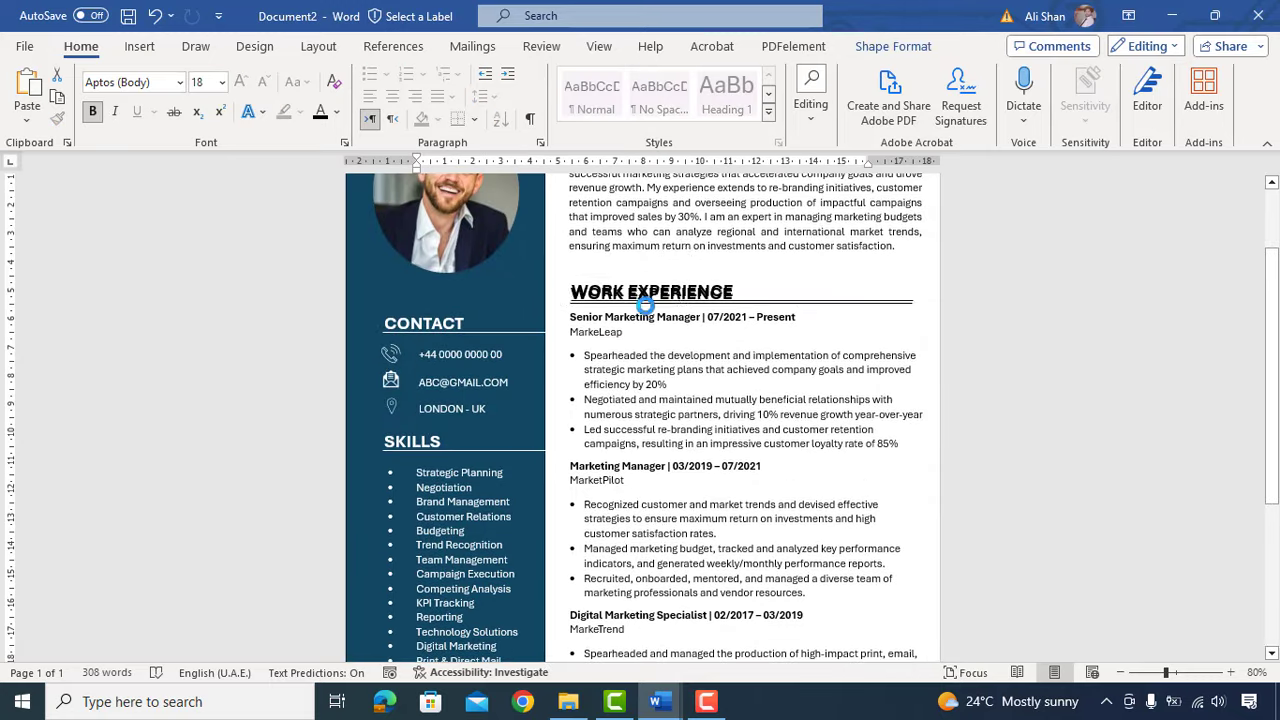
Step: Move the copied heading below the job entries and rename it EDUCATION
scroll(679, 379, "down", 1)
key("Down")
key("Down")
key("Down")
key("Down")
key("Down")
key("Down")
key("Down")
key("Down")
key("Down")
key("Down")
key("Down")
key("Down")
key("Down")
key("Down")
key("Down")
key("Down")
scroll(737, 472, "down", 6)
key("Down")
key("Down")
key("Down")
key("Down")
key("Down")
key("Down")
key("Down")
key("Down")
key("Down")
key("Down")
key("Down")
key("Down")
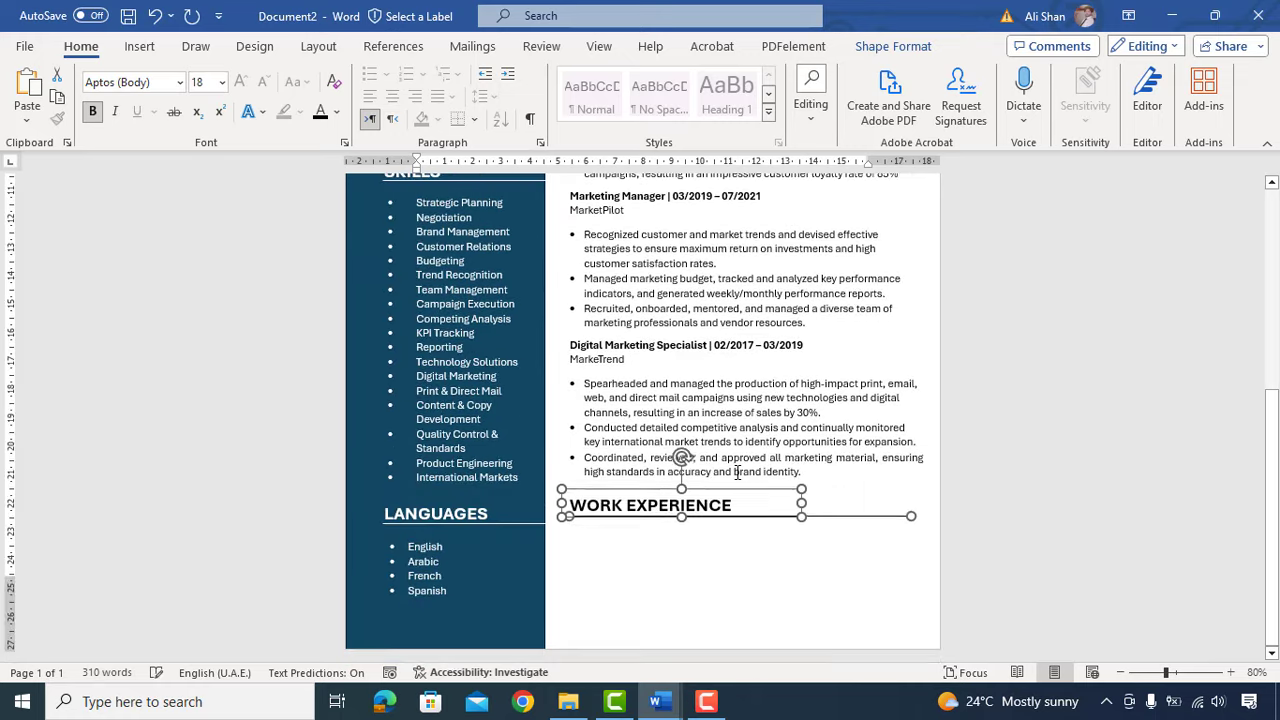
key("Up")
triple_click(654, 504)
type("EDUCATION")
Step: Copy the Languages box under EDUCATION and replace its text with 'Bachelor of Science in Business Administration' in black
left_click(425, 545)
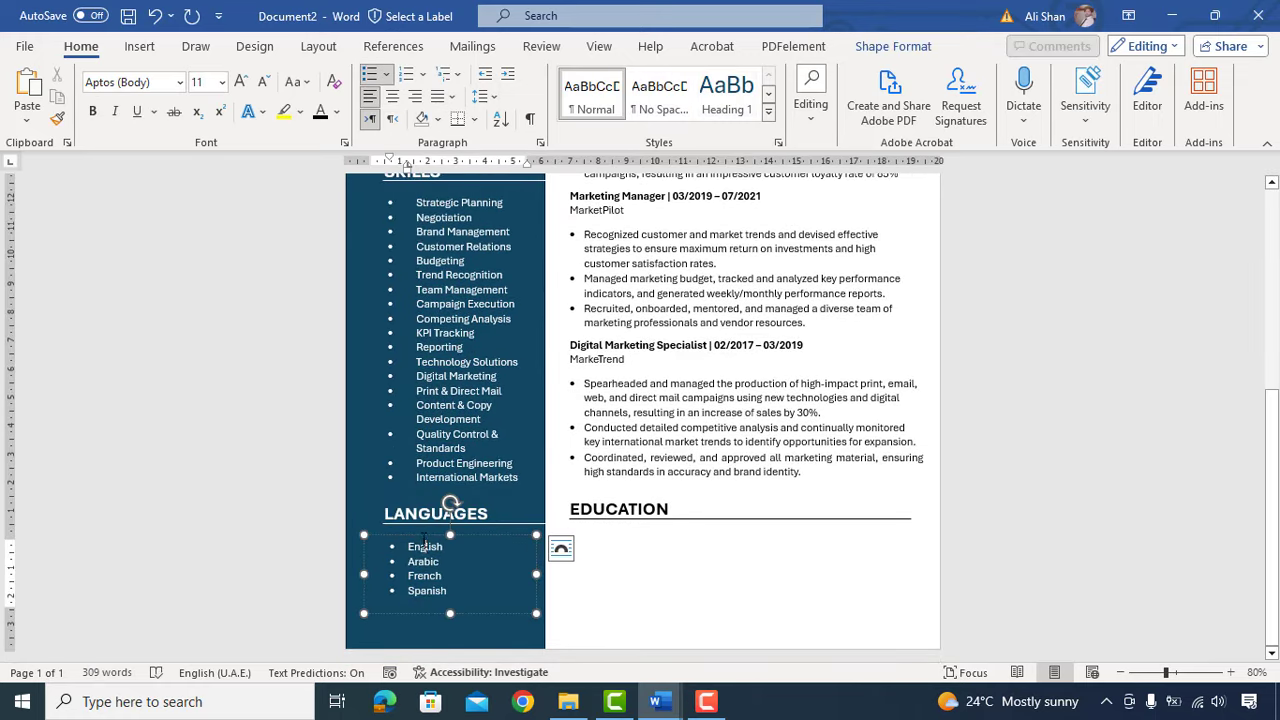
left_click_drag(424, 538, 637, 524)
left_click(626, 551)
key("ctrl+a")
left_click(320, 112)
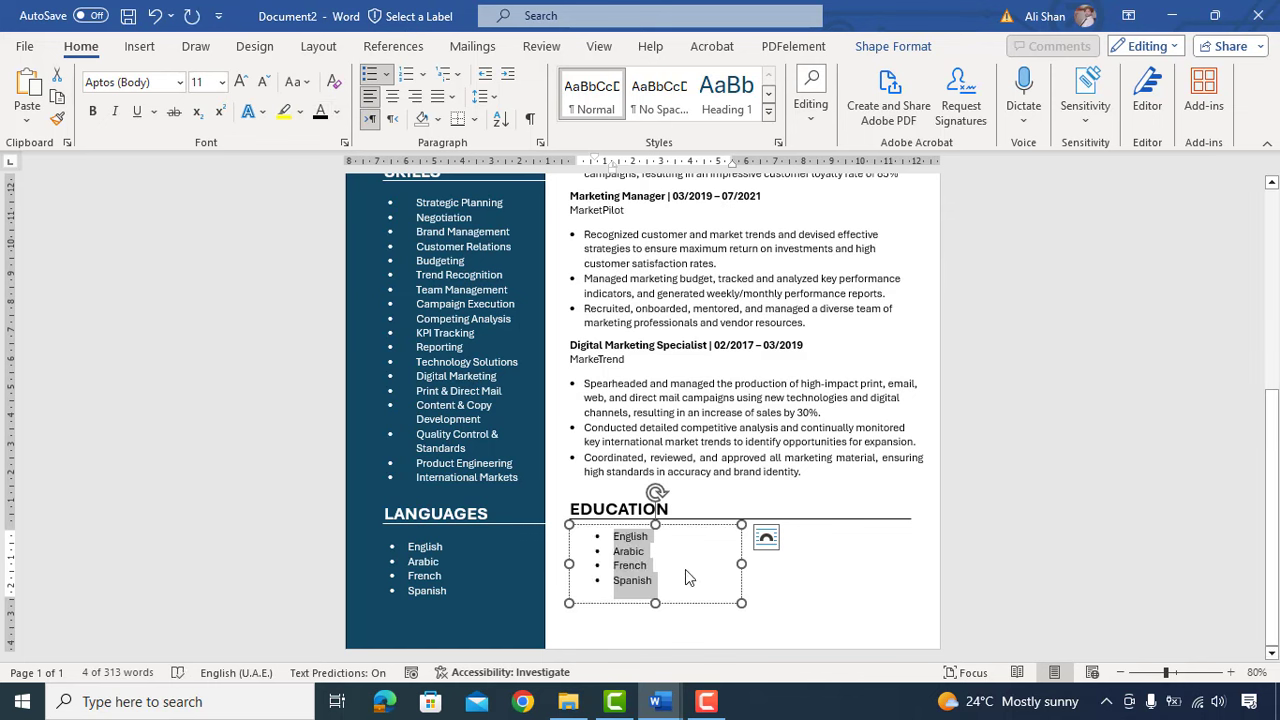
key("BackSpace")
key("BackSpace")
key("BackSpace")
type("Bachelor of Science in Busine")
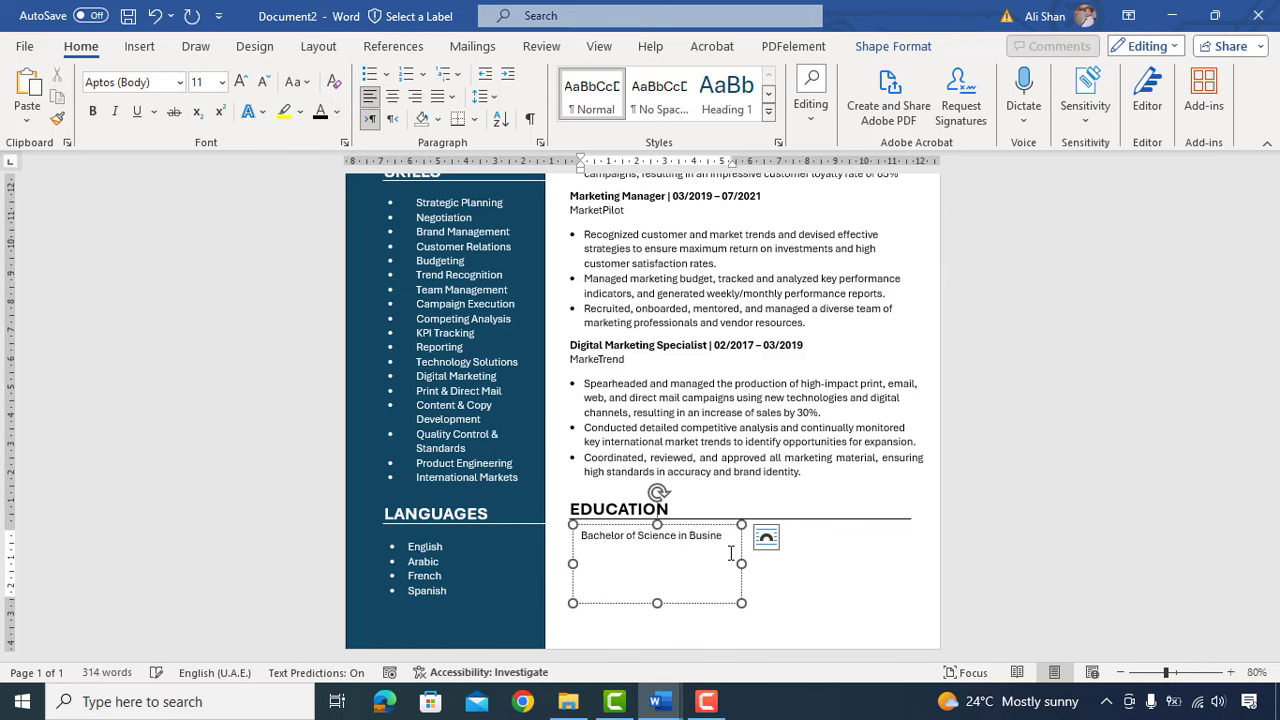
type("ss Administration")
left_click_drag(742, 564, 847, 564)
Step: Make the degree title bold with a bullet and widen the education box to the left
left_click(768, 538)
key("ctrl+a")
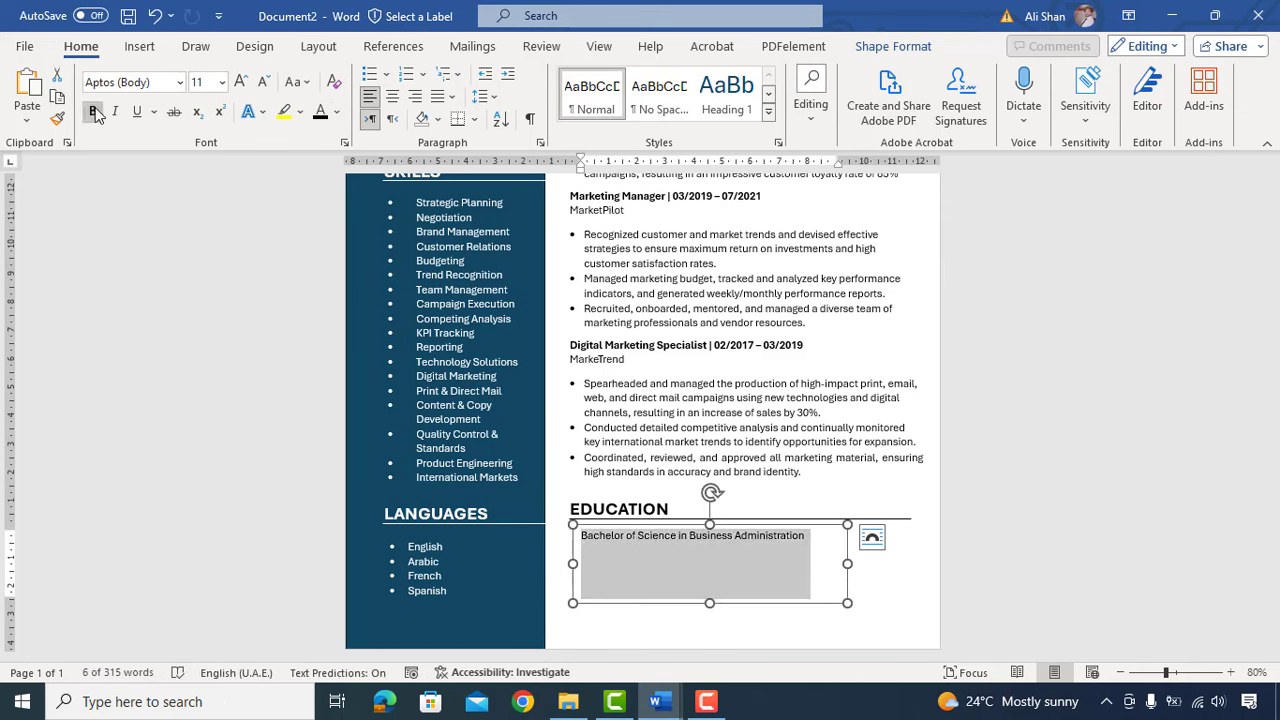
left_click(93, 112)
left_click(387, 75)
left_click(384, 124)
left_click_drag(573, 564, 540, 565)
Step: Add a plain line 'Oxford University – United Kingdom, 2016 - 2020' below the degree
left_click(822, 538)
key("Return")
key("BackSpace")
left_click(93, 112)
type("O")
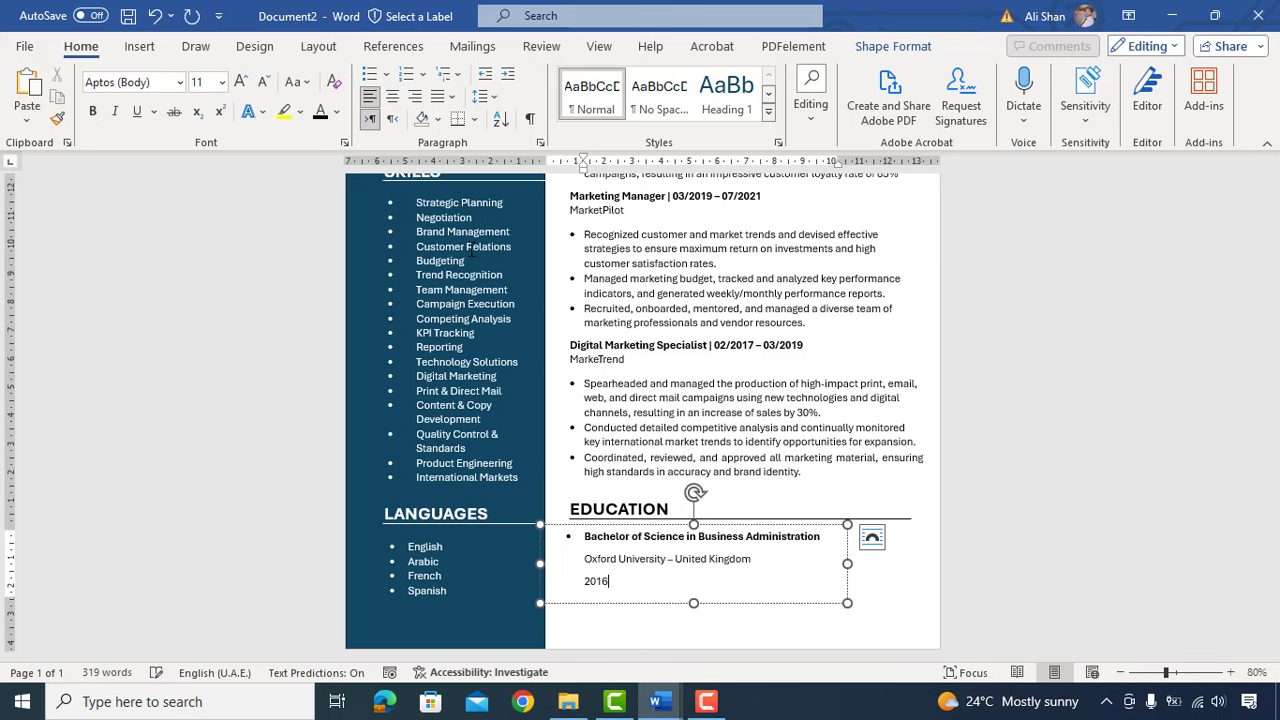
type("20")
left_click(745, 612)
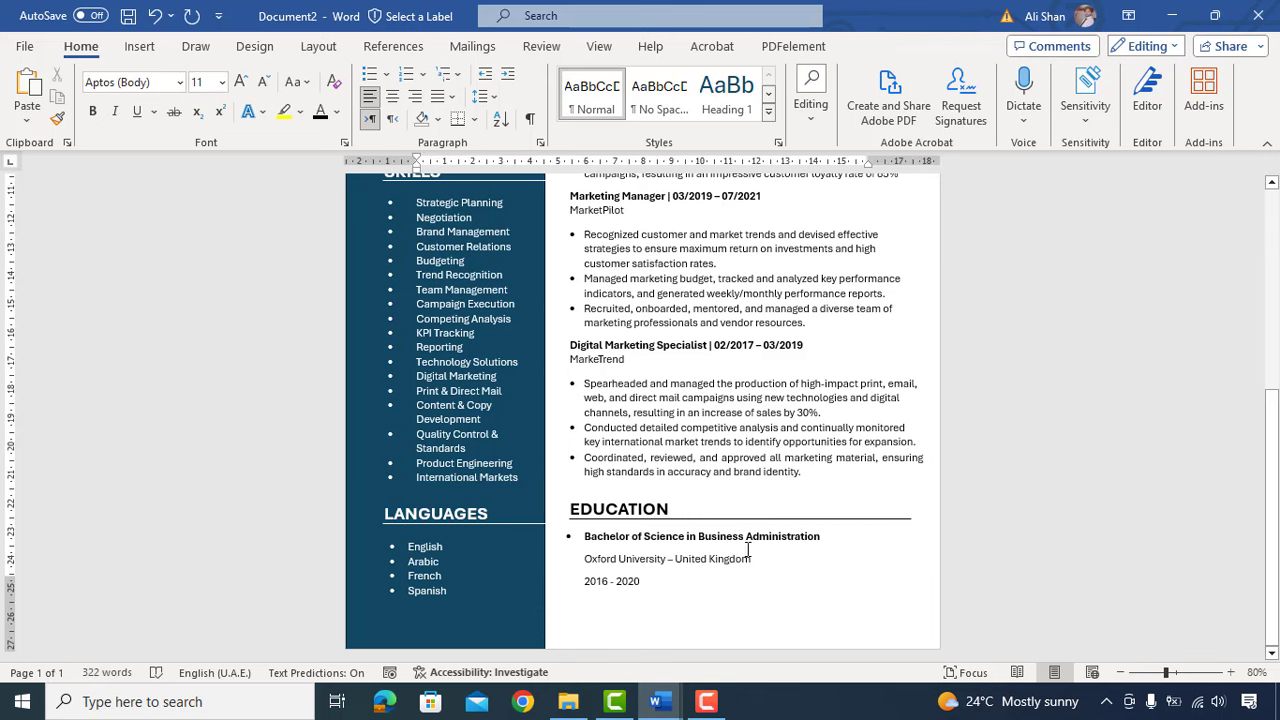
scroll(757, 524, "up", 8)
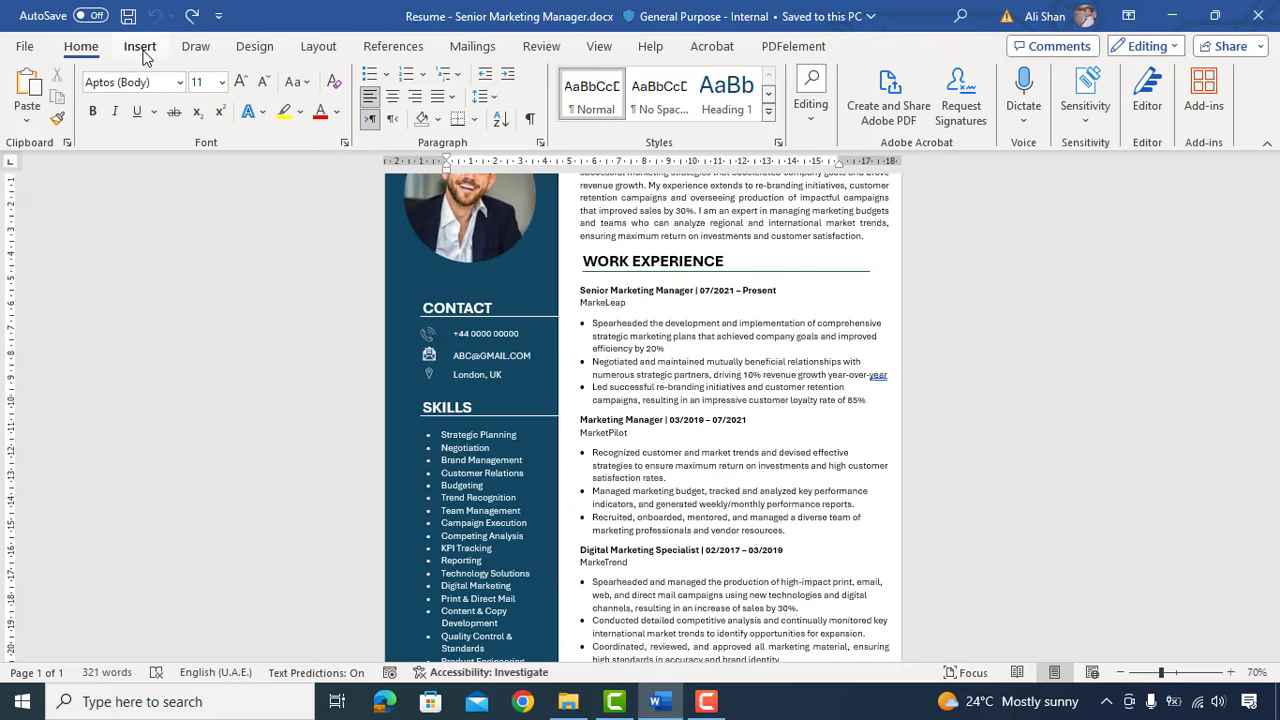
Step: Draw a vertical straight line beside the Work Experience entries
left_click(140, 50)
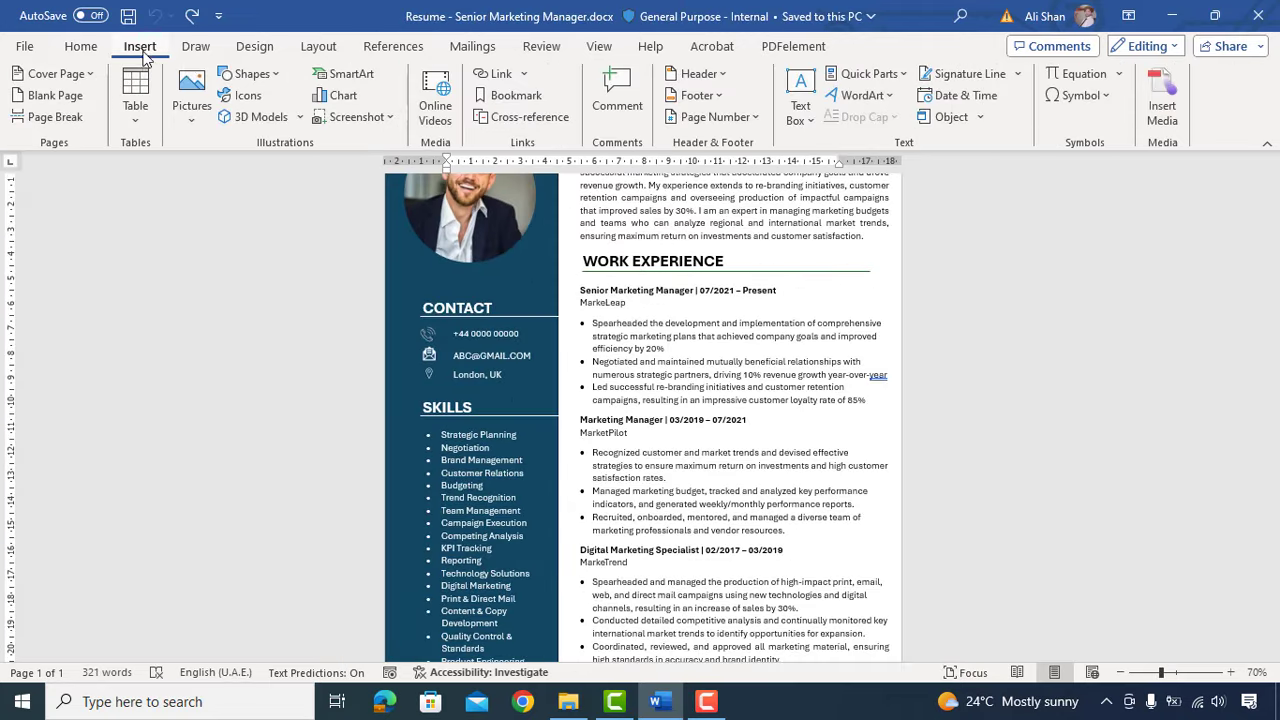
left_click(245, 74)
left_click(264, 122)
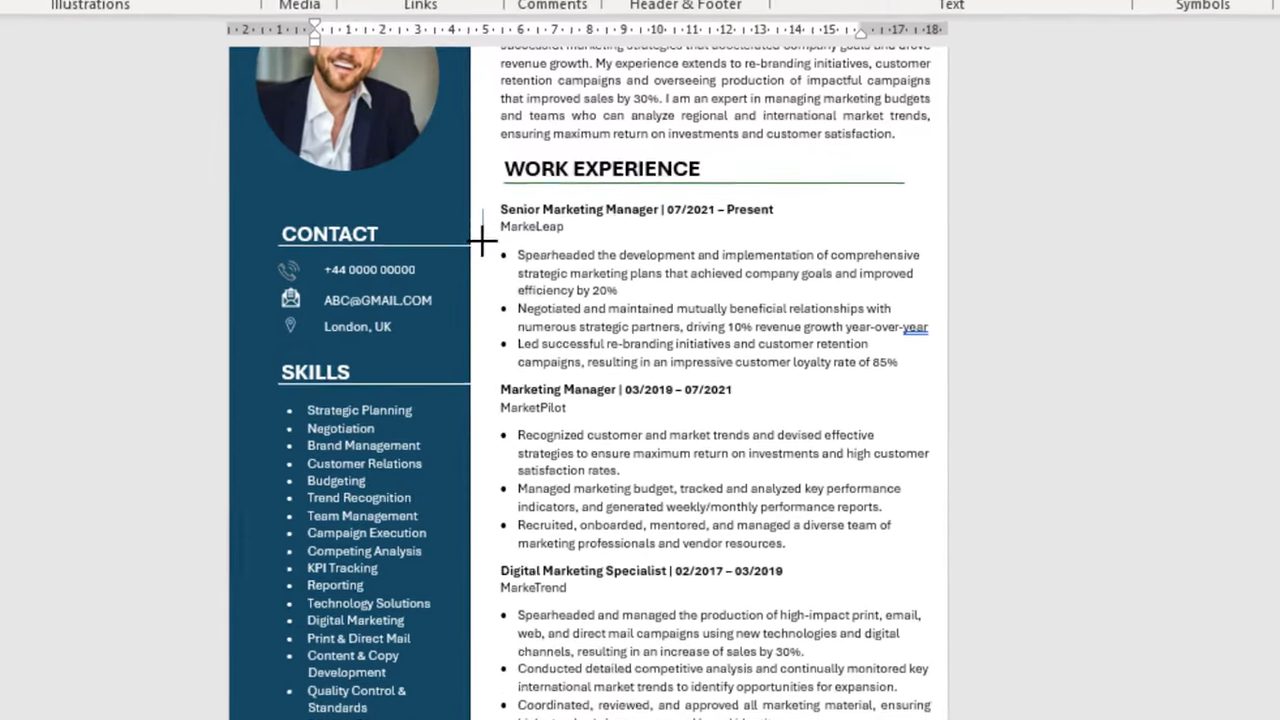
left_click_drag(482, 240, 474, 357)
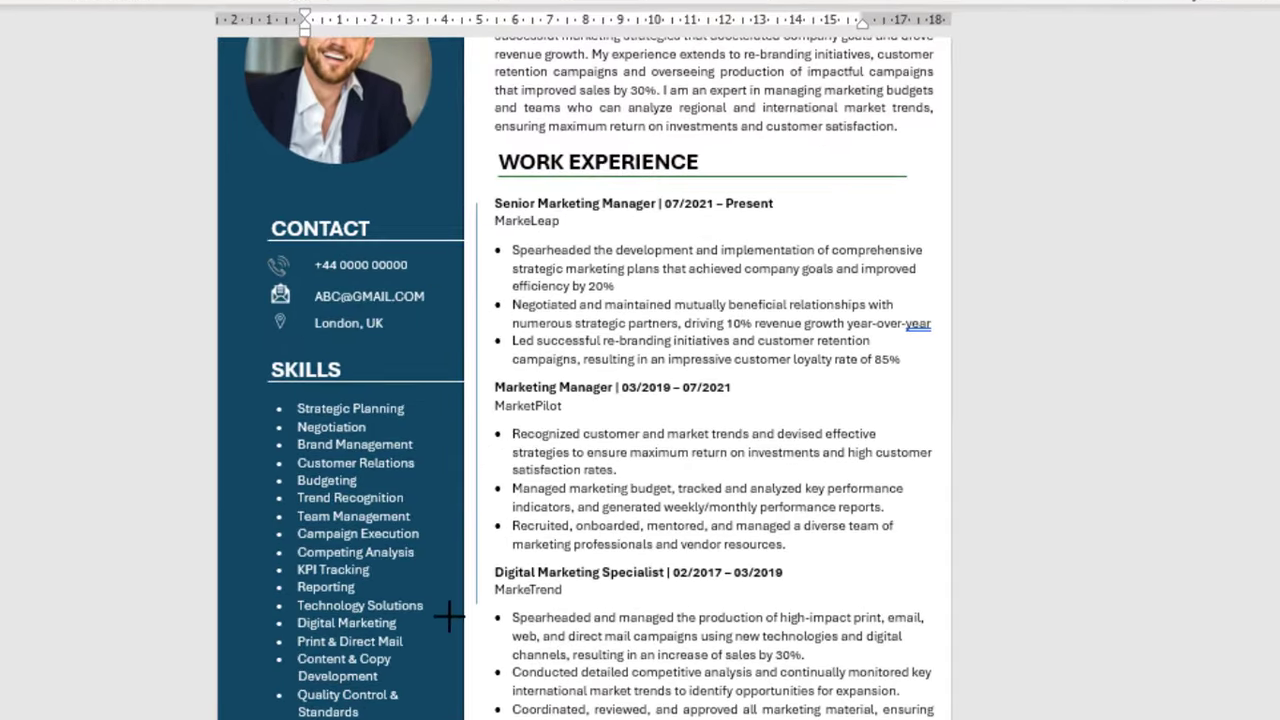
left_click_drag(452, 710, 463, 690)
scroll(620, 297, "up", 2)
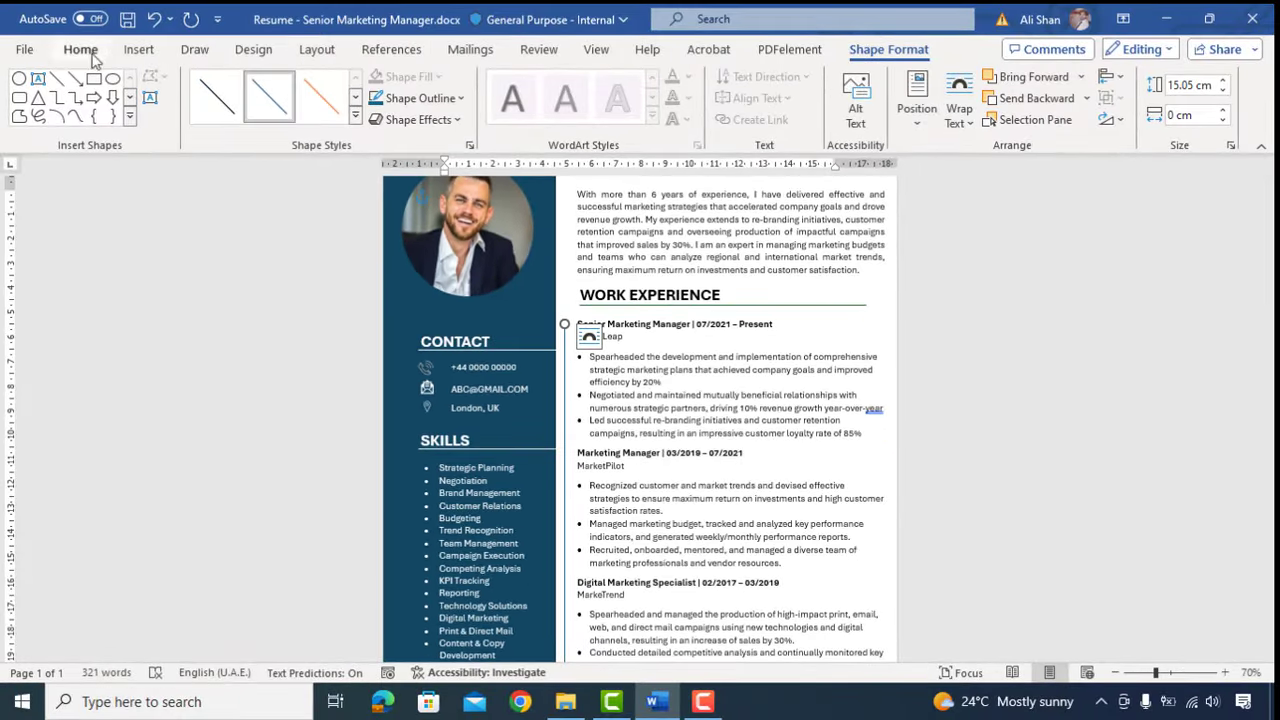
Step: Add a white-filled Flowchart: Connector circle on the line by the first job title
left_click(138, 49)
left_click(265, 78)
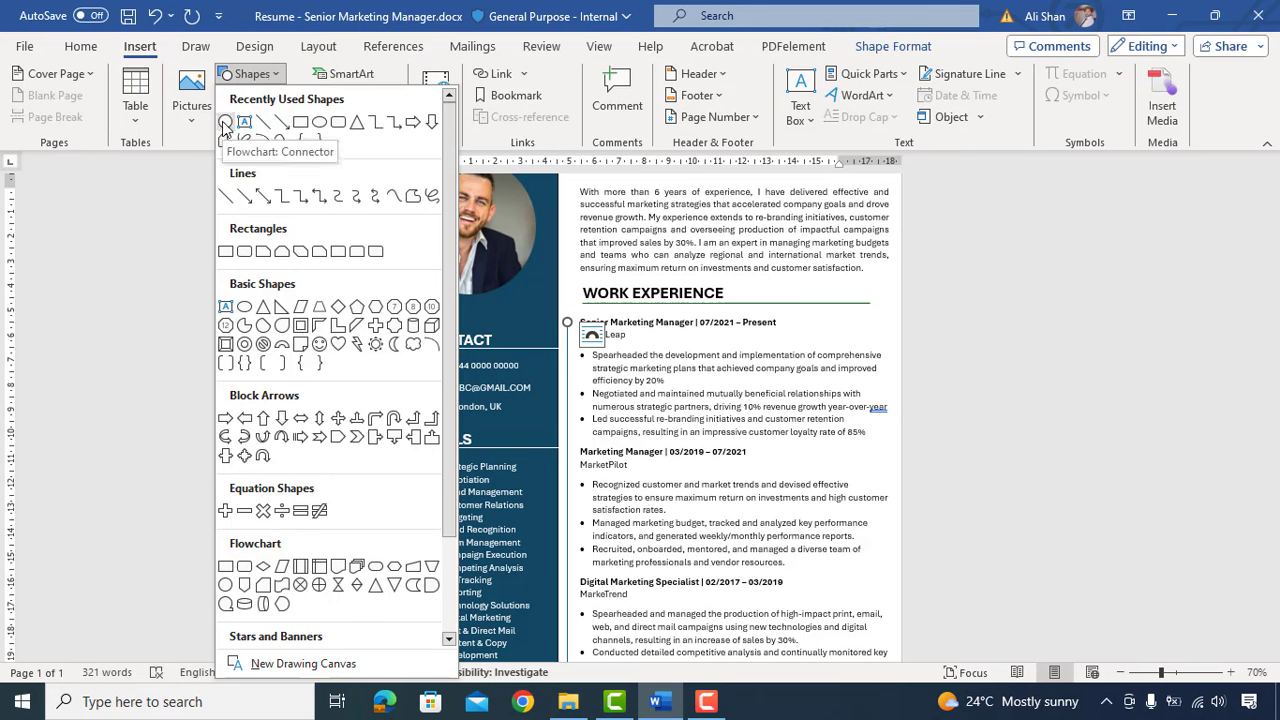
left_click(224, 590)
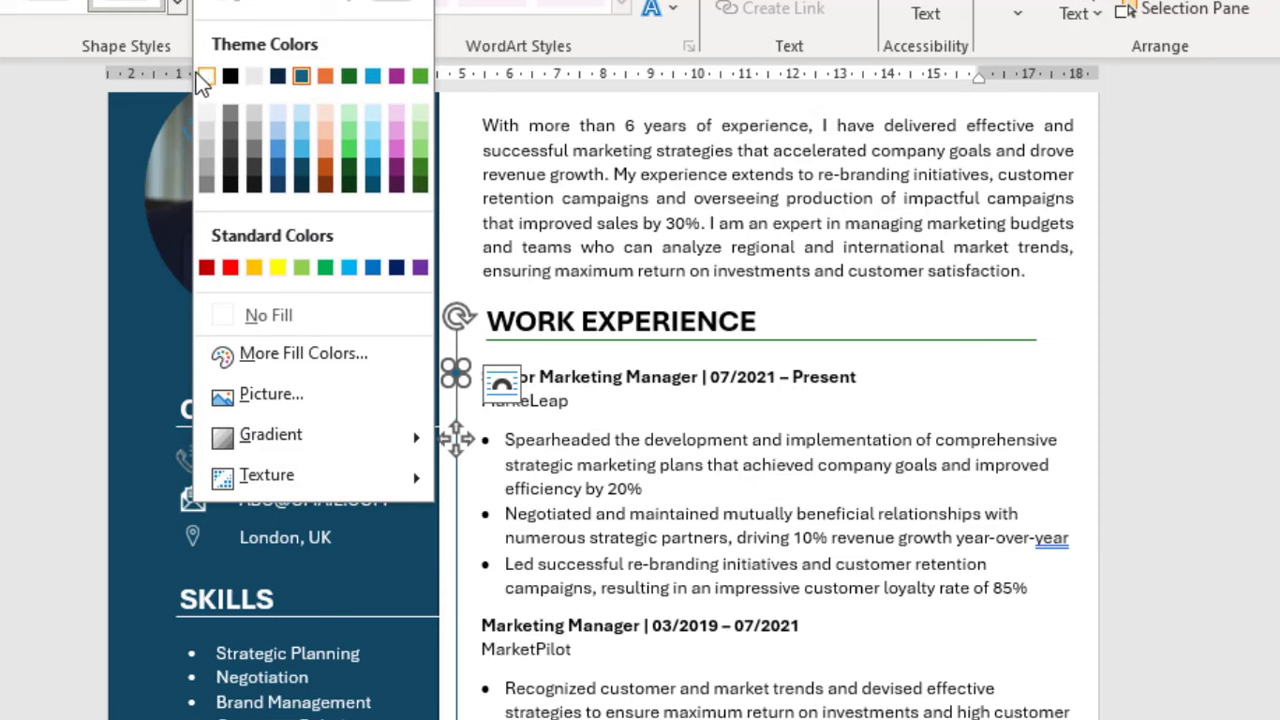
left_click(205, 75)
left_click(1122, 377)
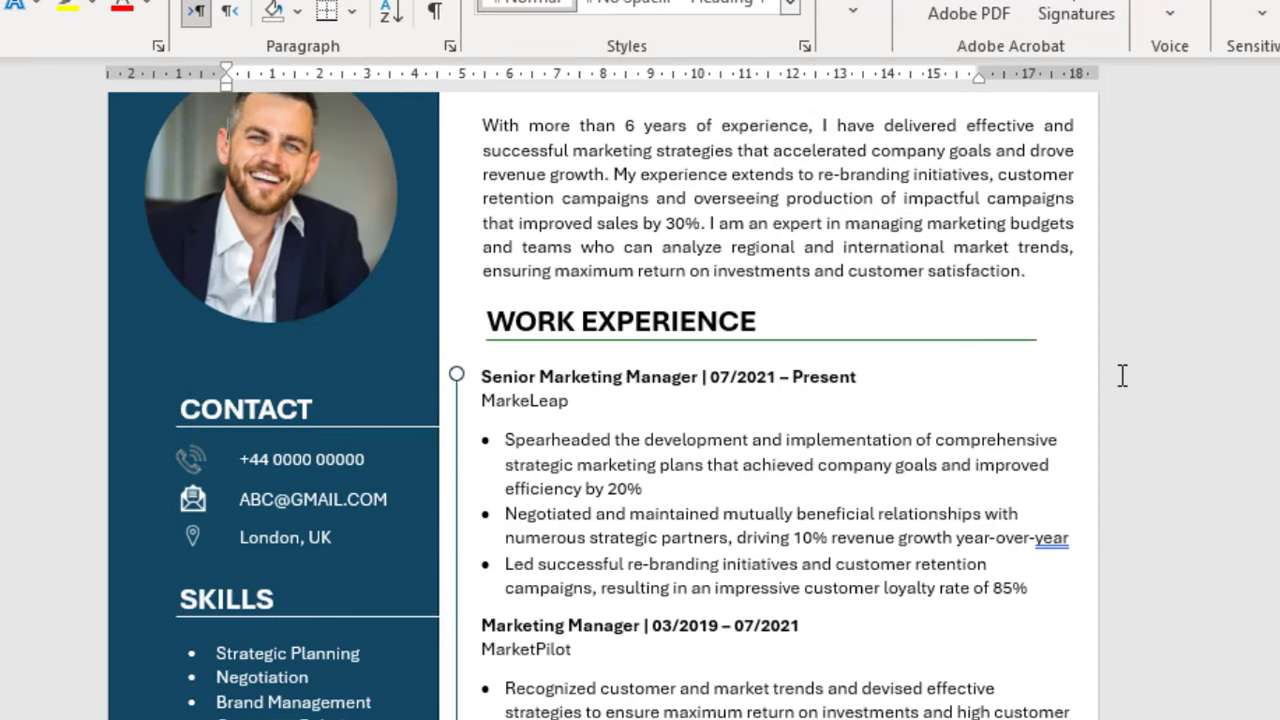
left_click(456, 374)
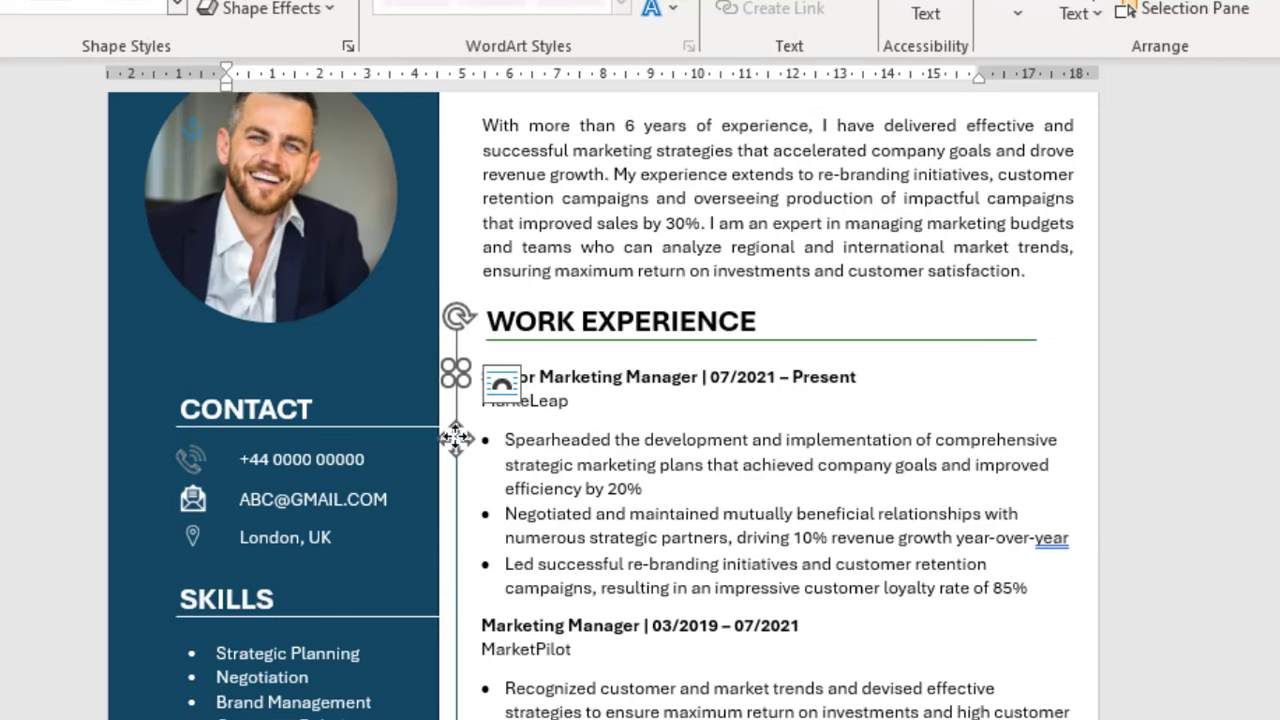
left_click_drag(456, 438, 456, 690)
Step: Position the circle markers on the timeline at the remaining job titles
scroll(735, 467, "down", 5)
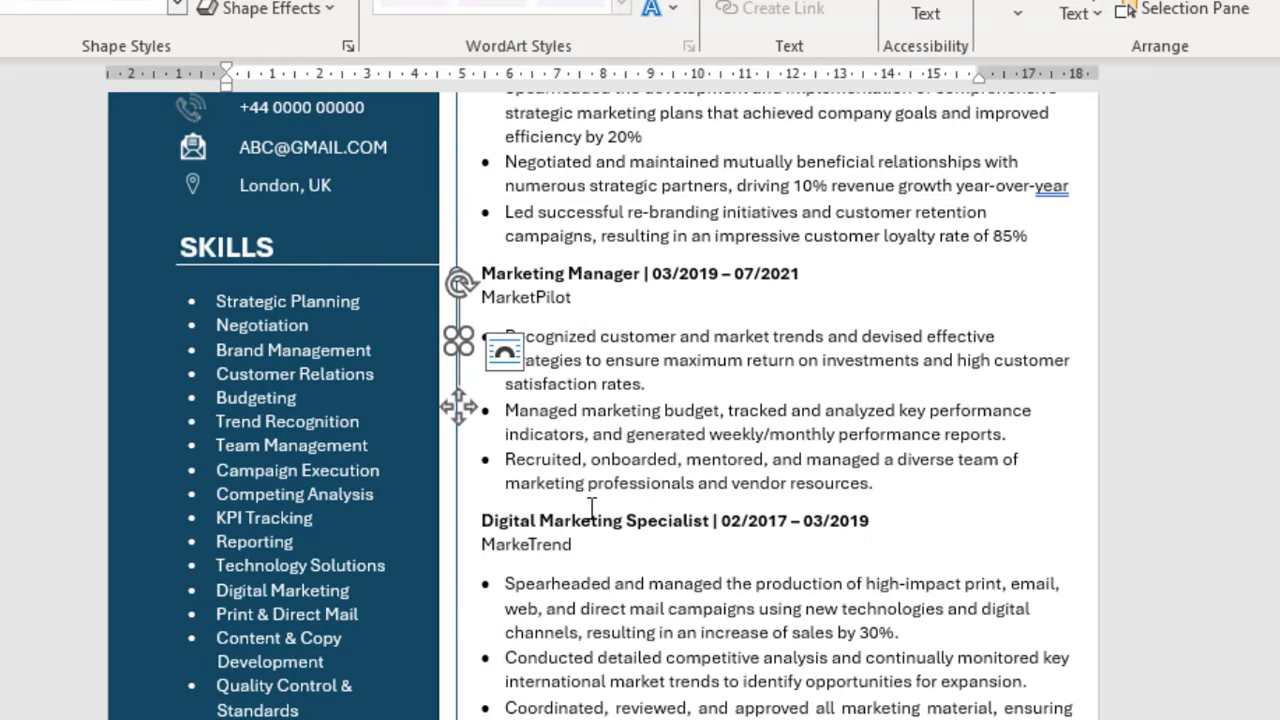
key("Down")
key("Down")
key("Down")
key("Down")
key("Down")
key("Down")
key("Down")
key("Down")
key("Down")
key("Down")
key("Down")
key("Down")
key("Down")
key("Down")
key("Down")
key("Down")
key("Down")
key("Down")
key("Down")
key("Down")
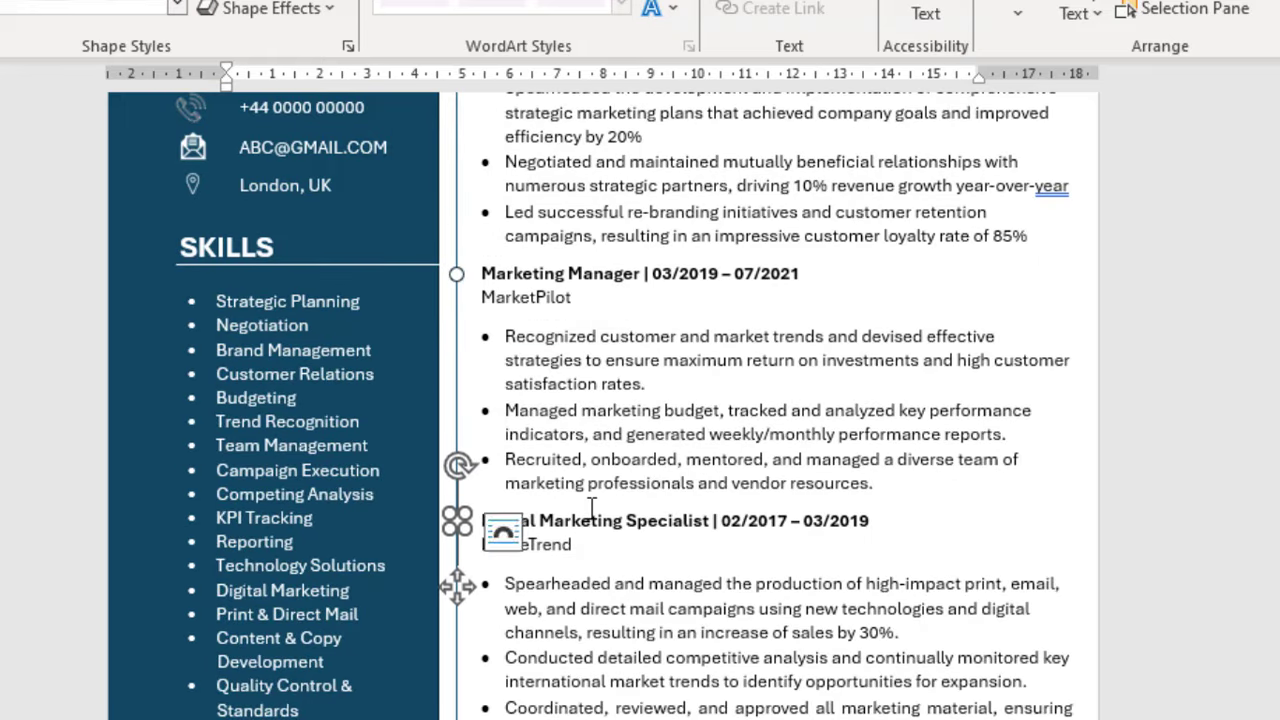
left_click(564, 491)
left_click(457, 521)
key("Escape")
scroll(1257, 471, "up", 4)
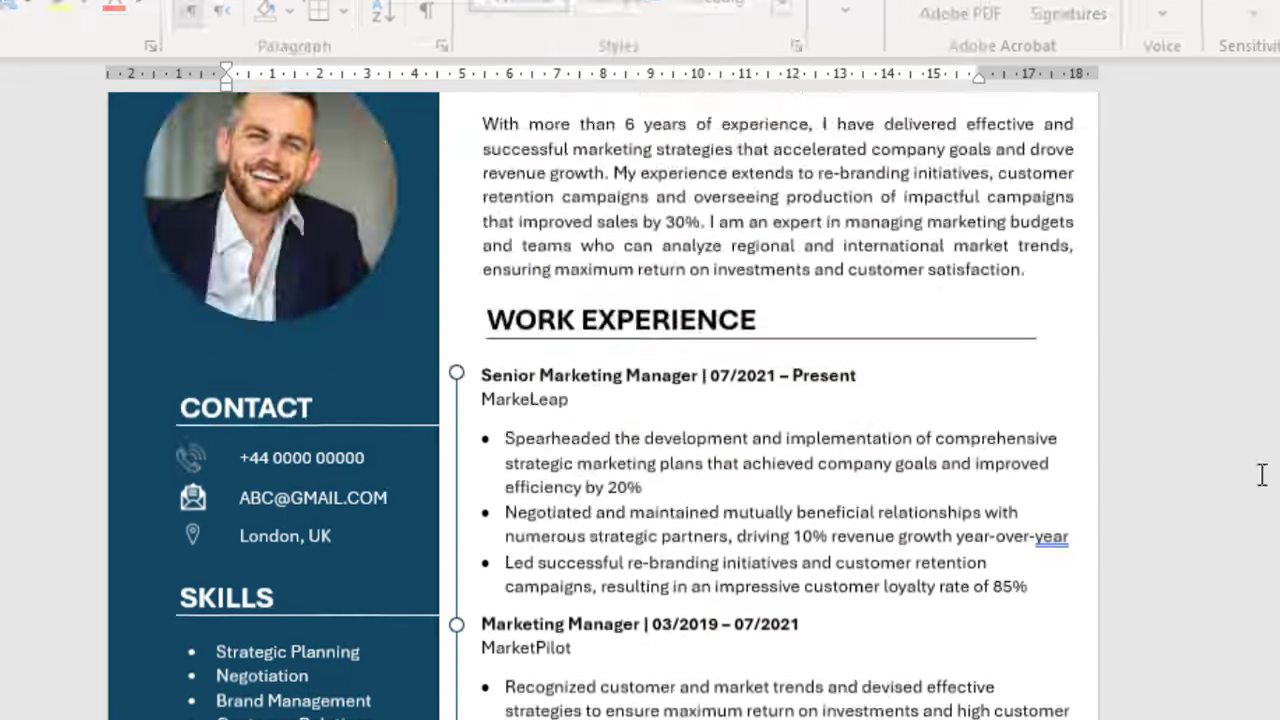
Step: Bring up the resume's Export page and choose Create PDF/XPS Document
scroll(1022, 455, "down", 3)
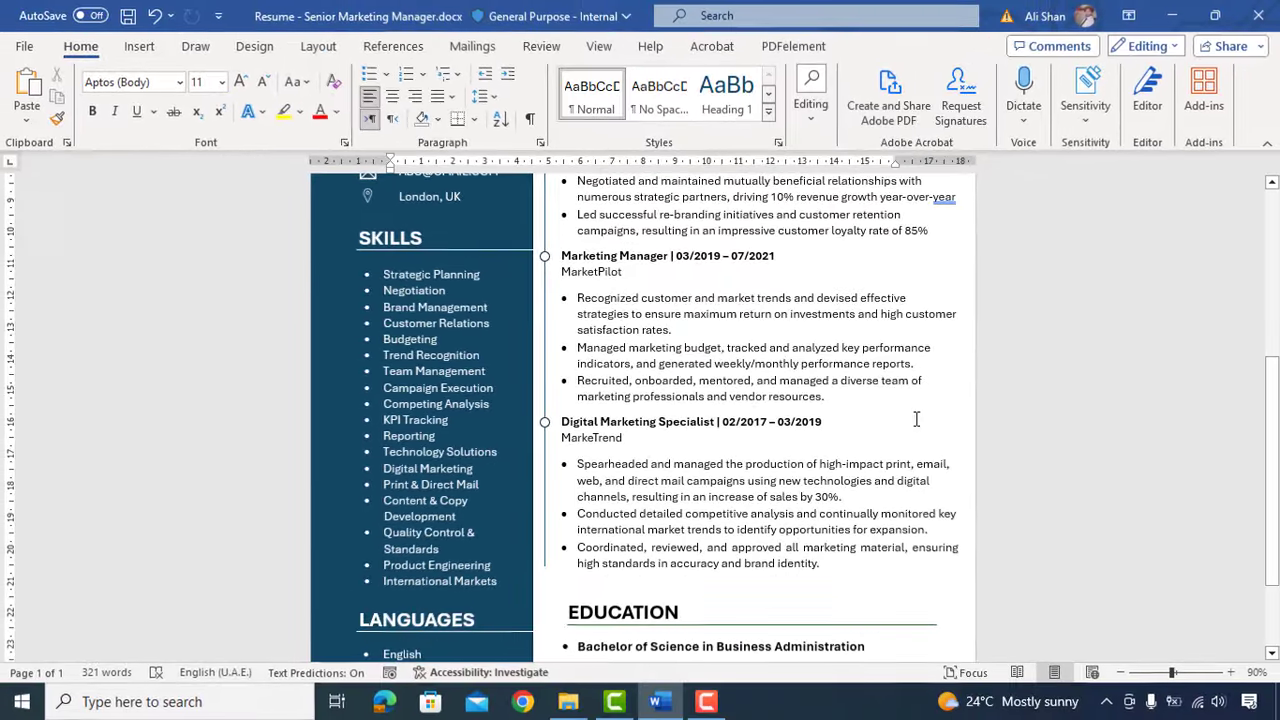
scroll(916, 420, "up", 5)
scroll(831, 423, "down", 1, "ctrl")
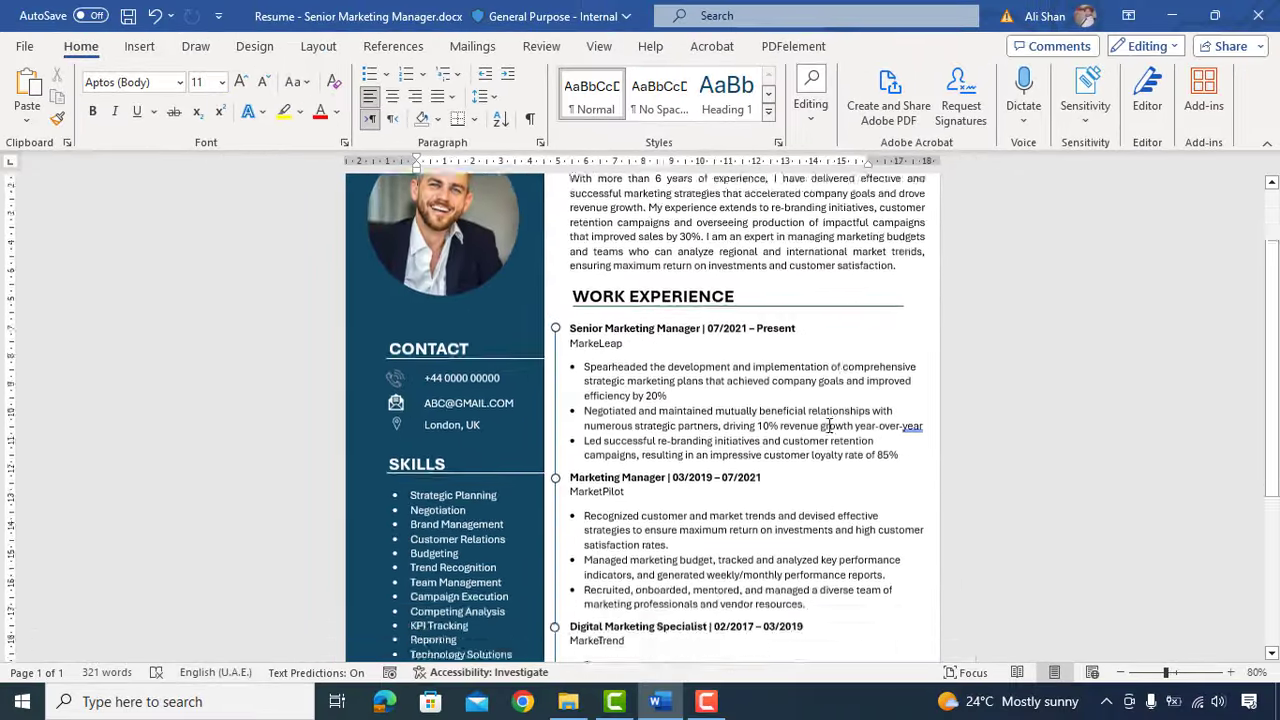
scroll(828, 427, "down", 2)
key("ctrl+p")
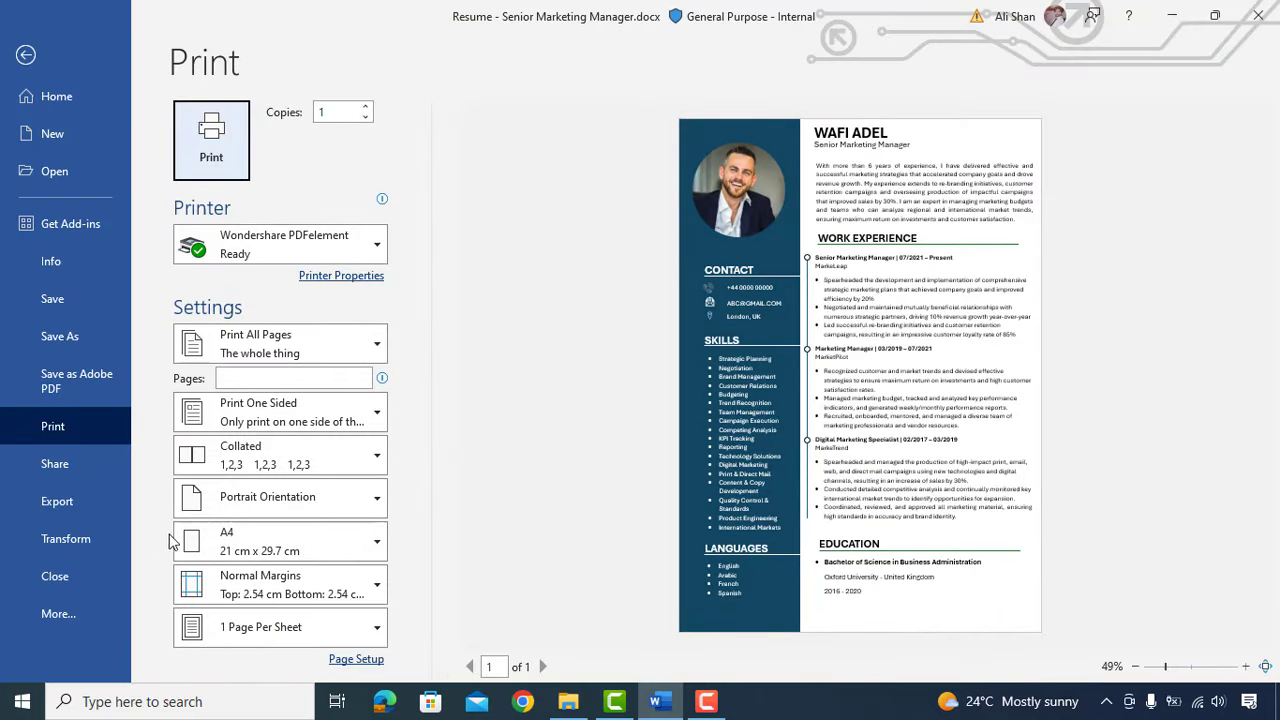
left_click(80, 502)
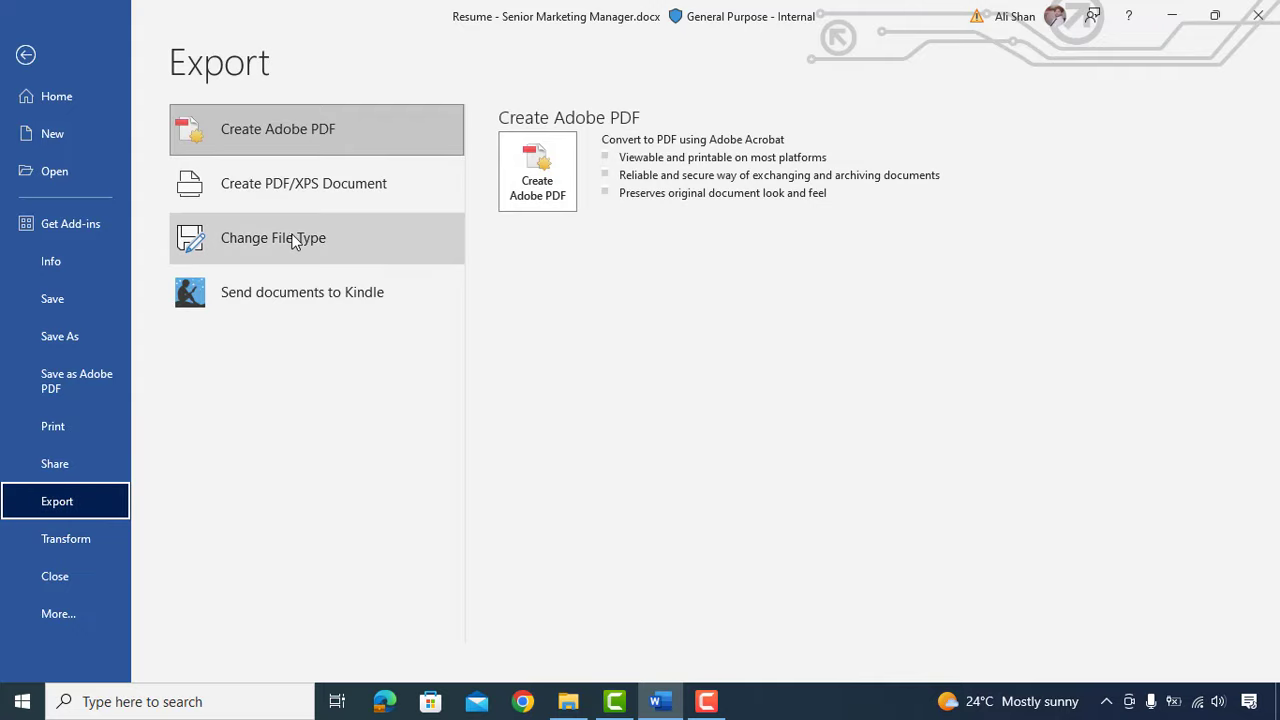
left_click(358, 192)
Step: Publish Resume - Senior Marketing Manager.pdf and zoom out to 66.7% in Acrobat
key("Escape")
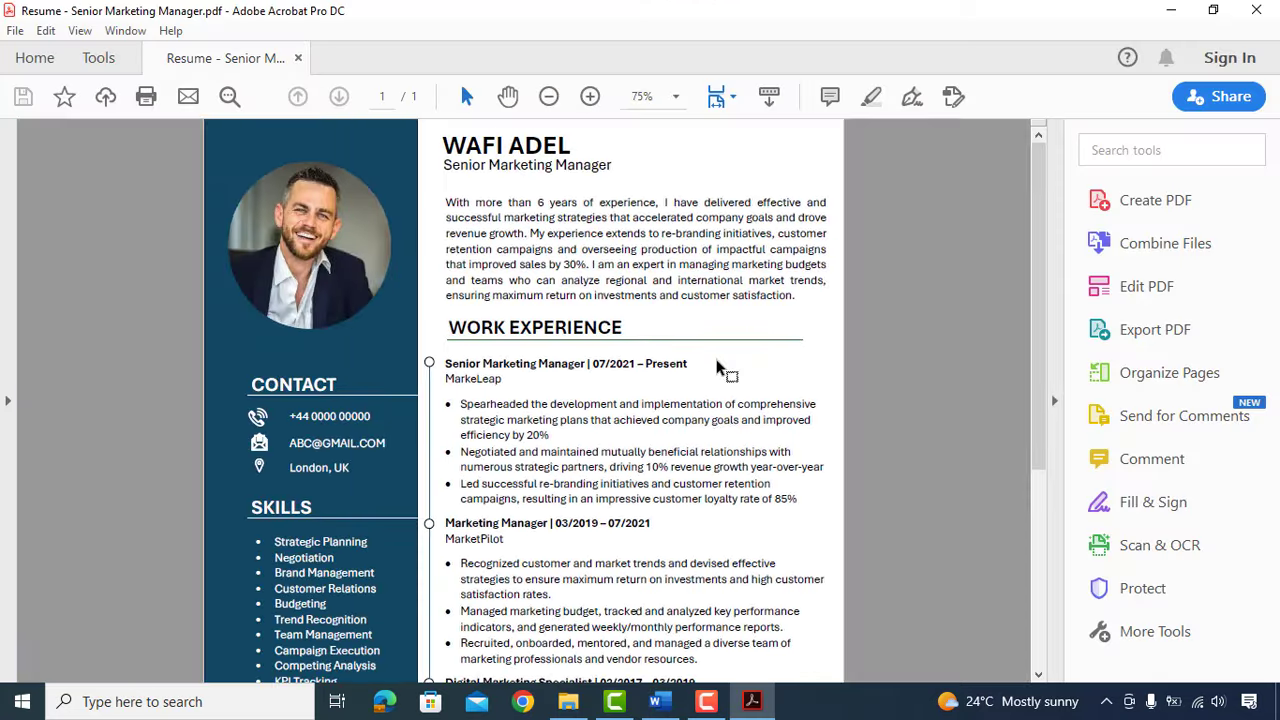
key("ctrl+minus")
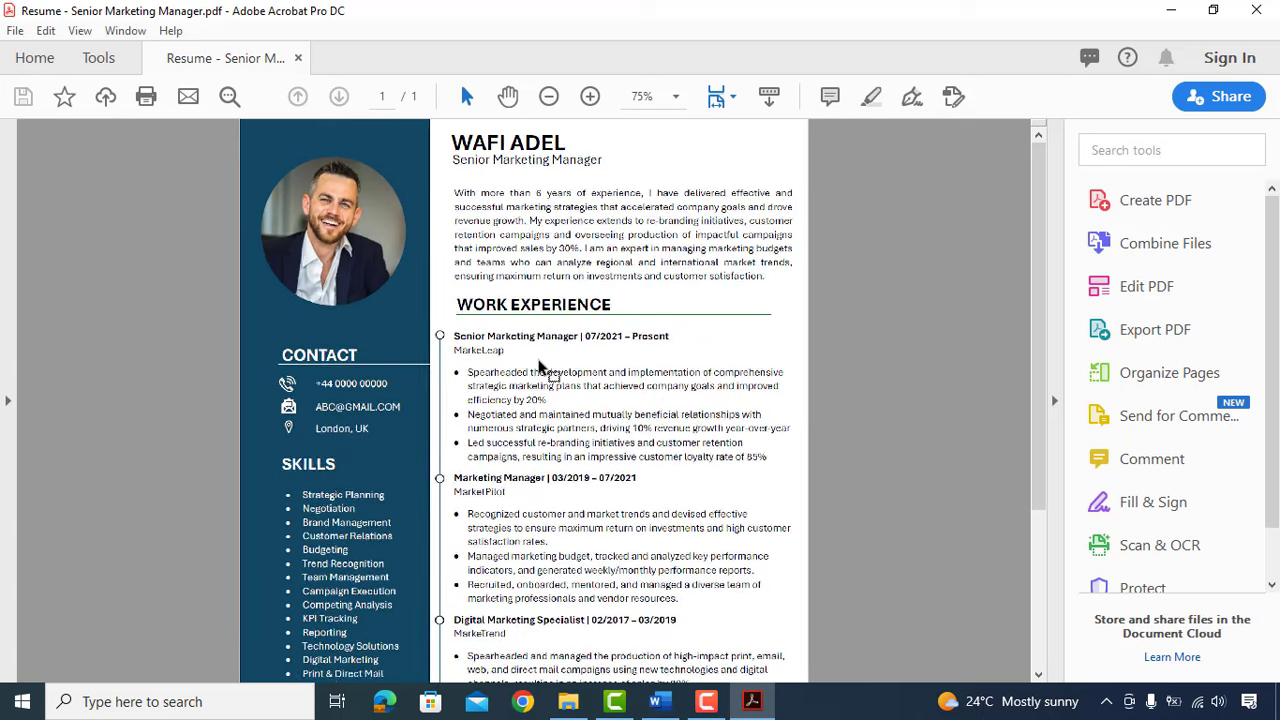